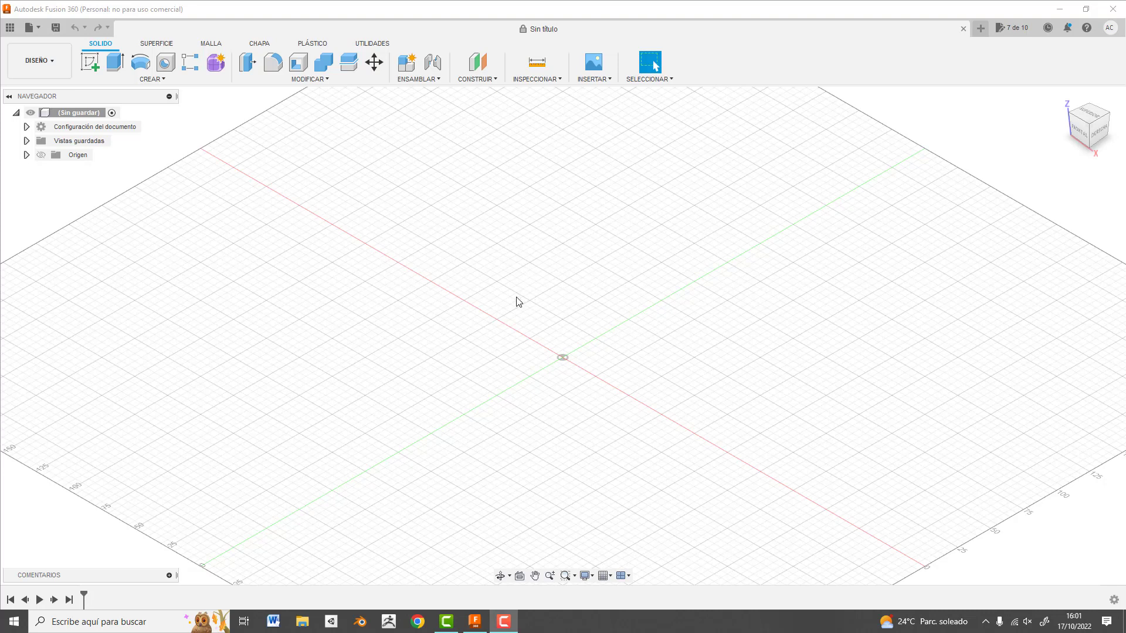
Sketch a center rectangle from the origin on the front plane
left_click(90, 61)
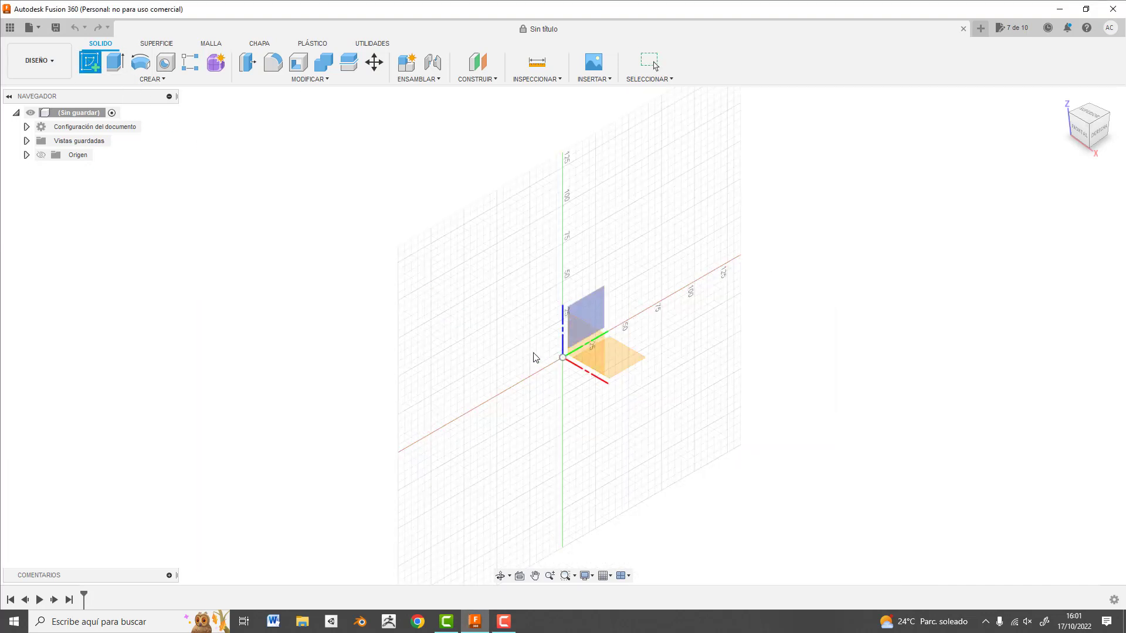
left_click(586, 347)
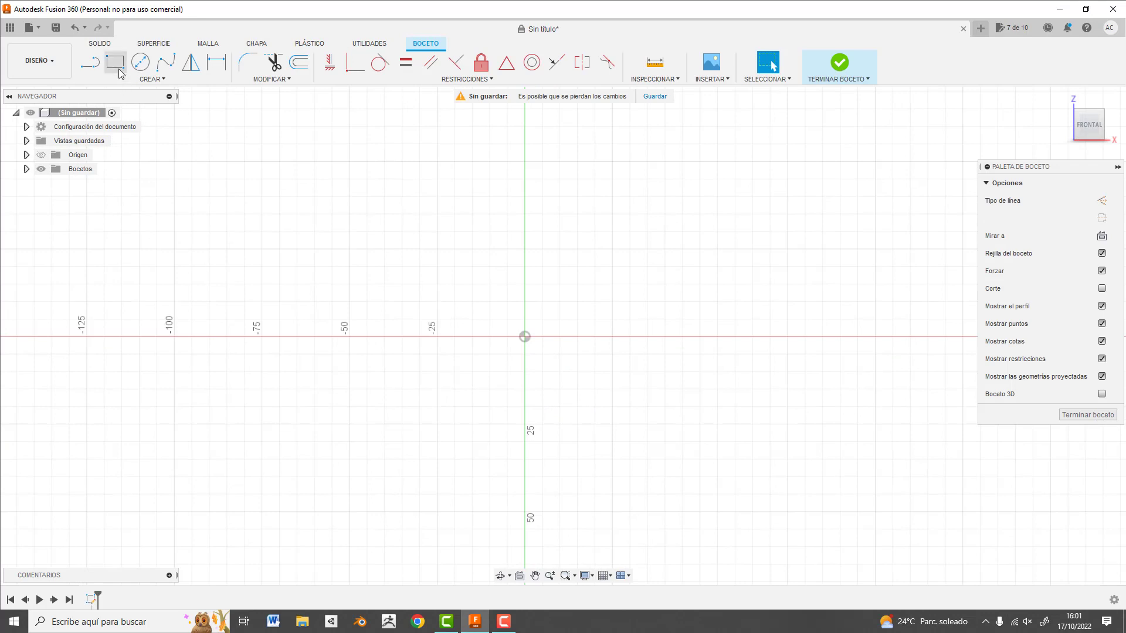
left_click(115, 62)
left_click(1092, 220)
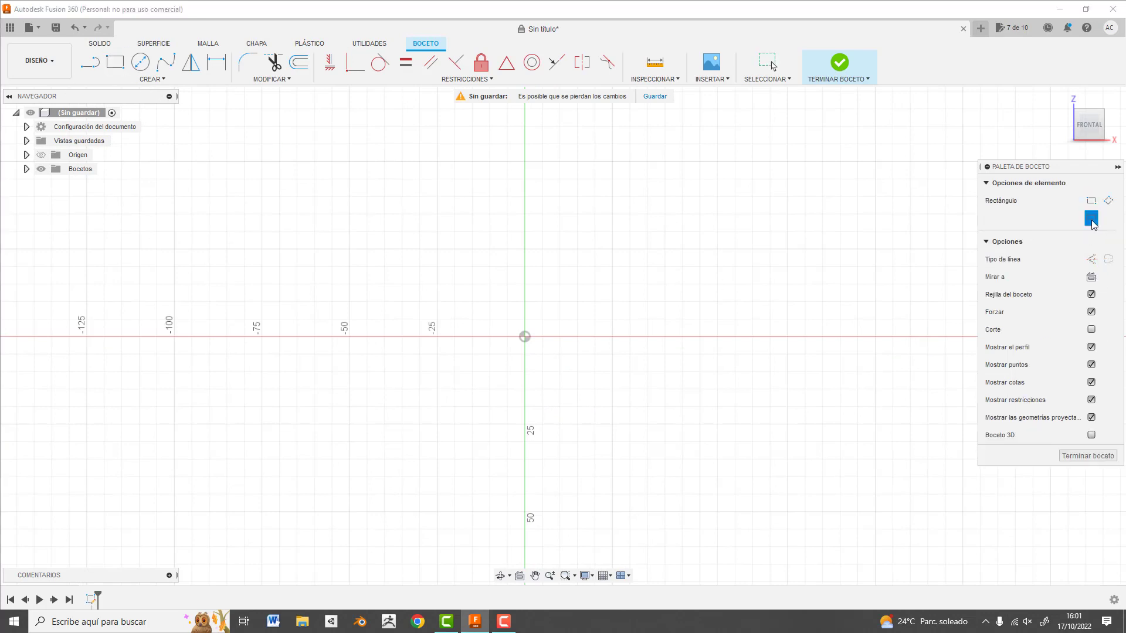
left_click(525, 337)
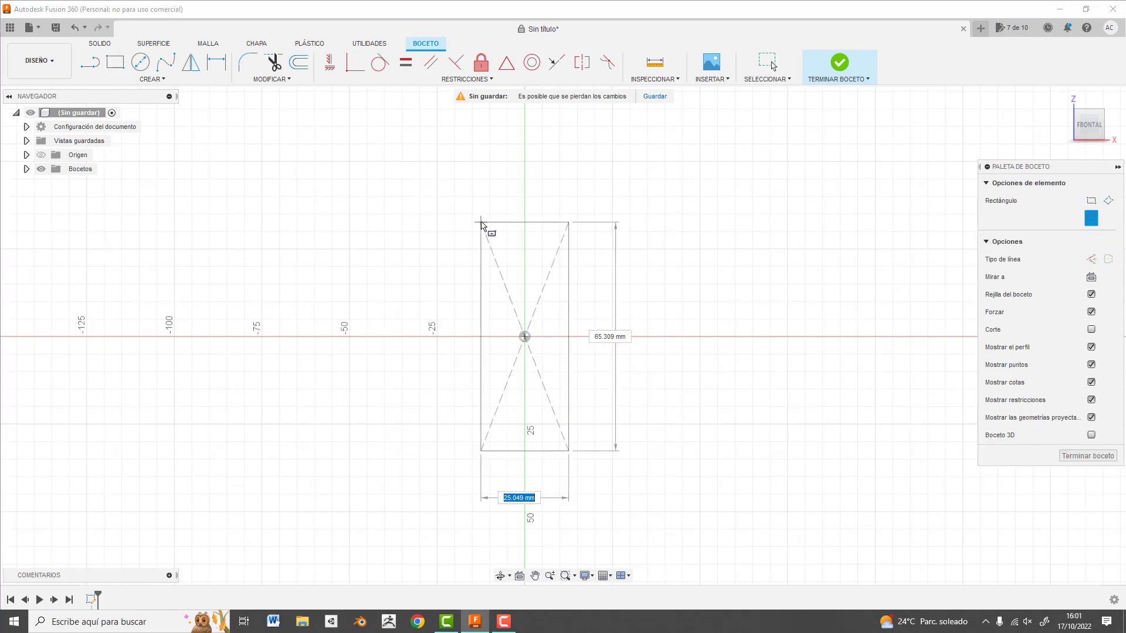
left_click(485, 209)
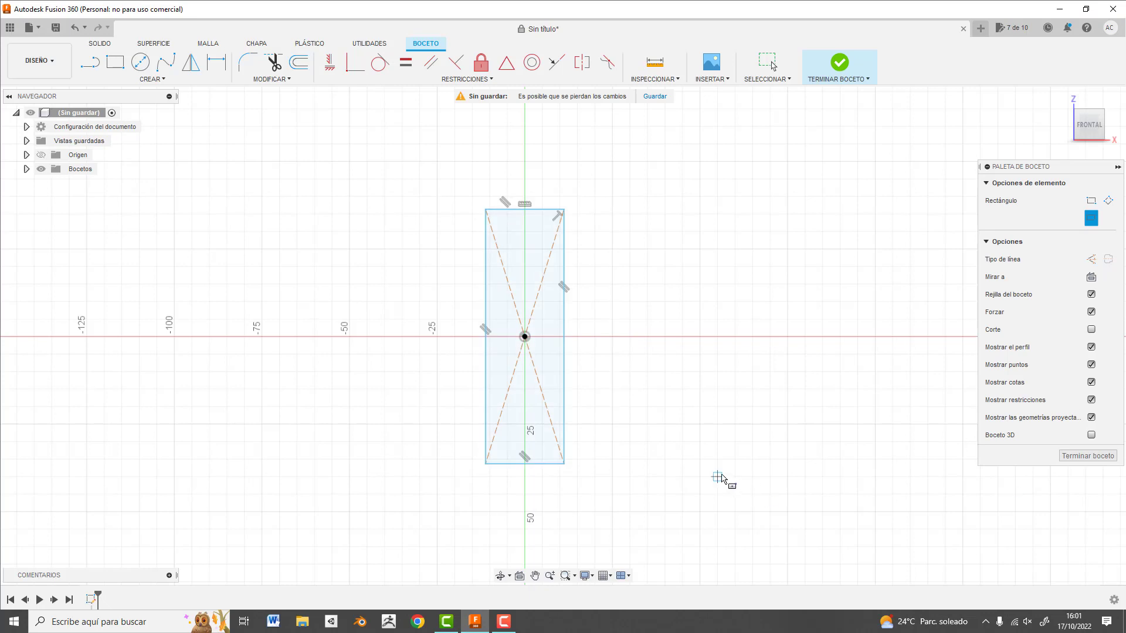
Dimension the rectangle 15 mm wide and 40 mm tall
key("d")
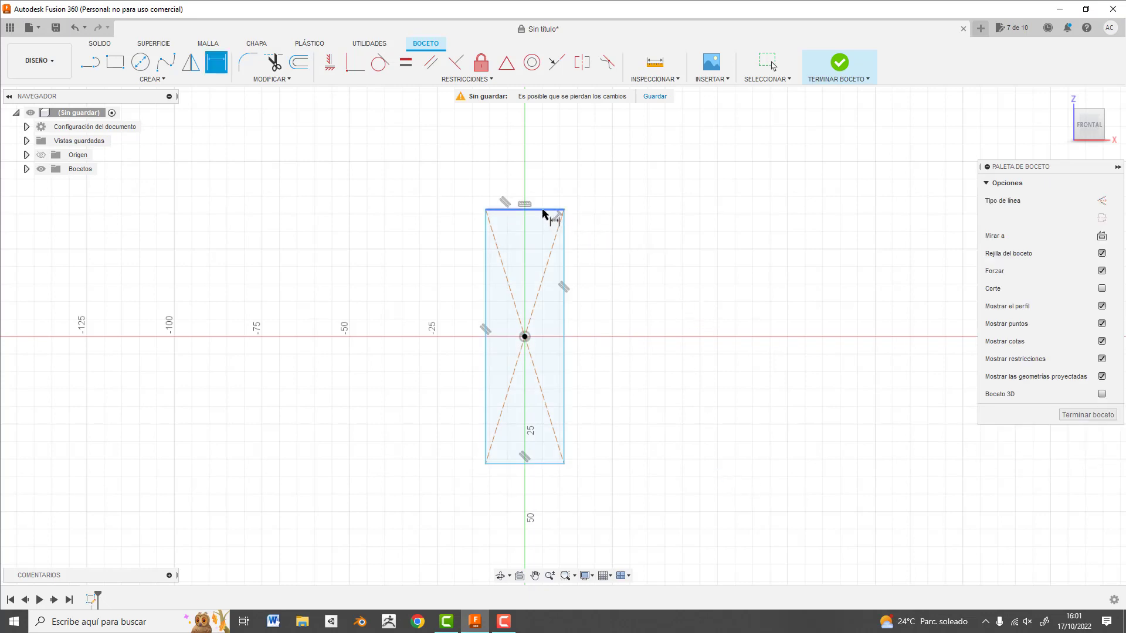
left_click(546, 209)
left_click(543, 178)
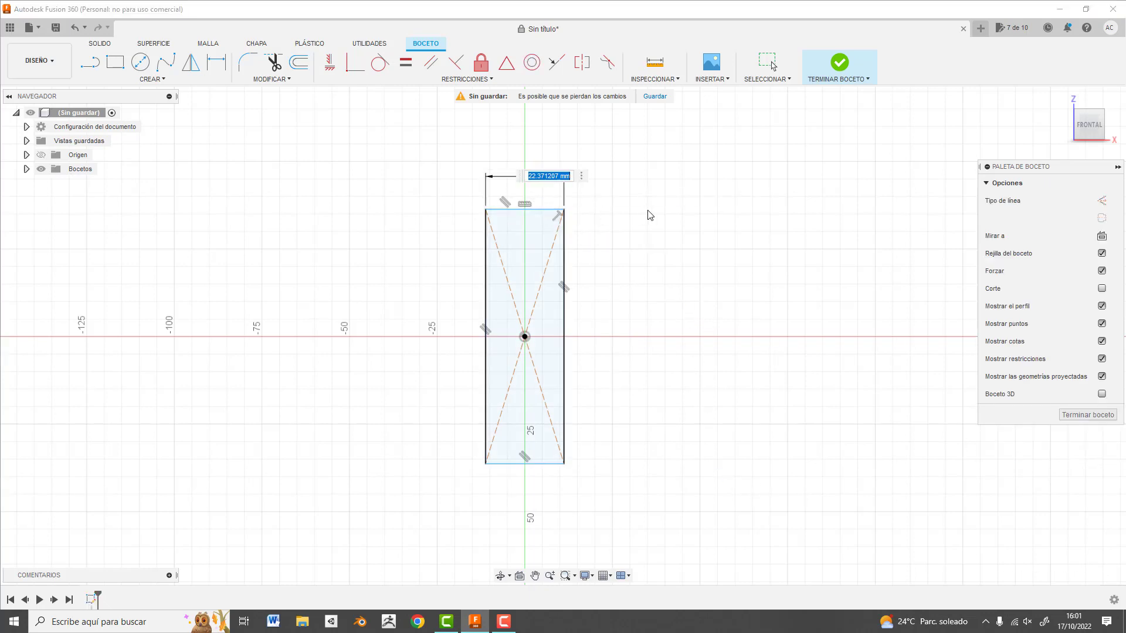
type("15")
key("Return")
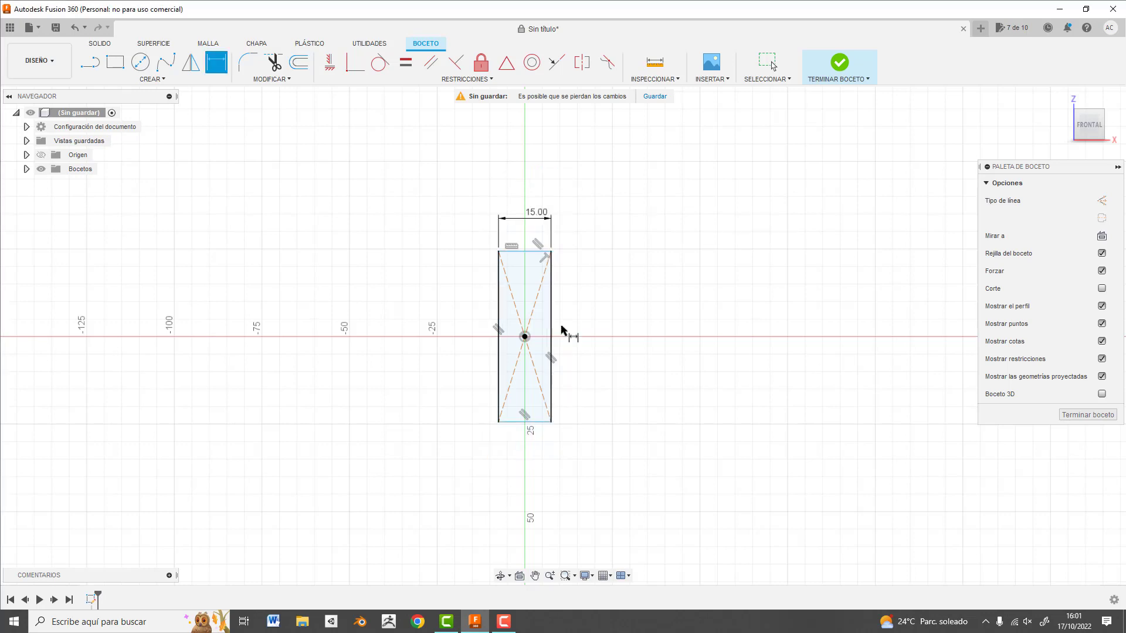
left_click(552, 326)
left_click(625, 332)
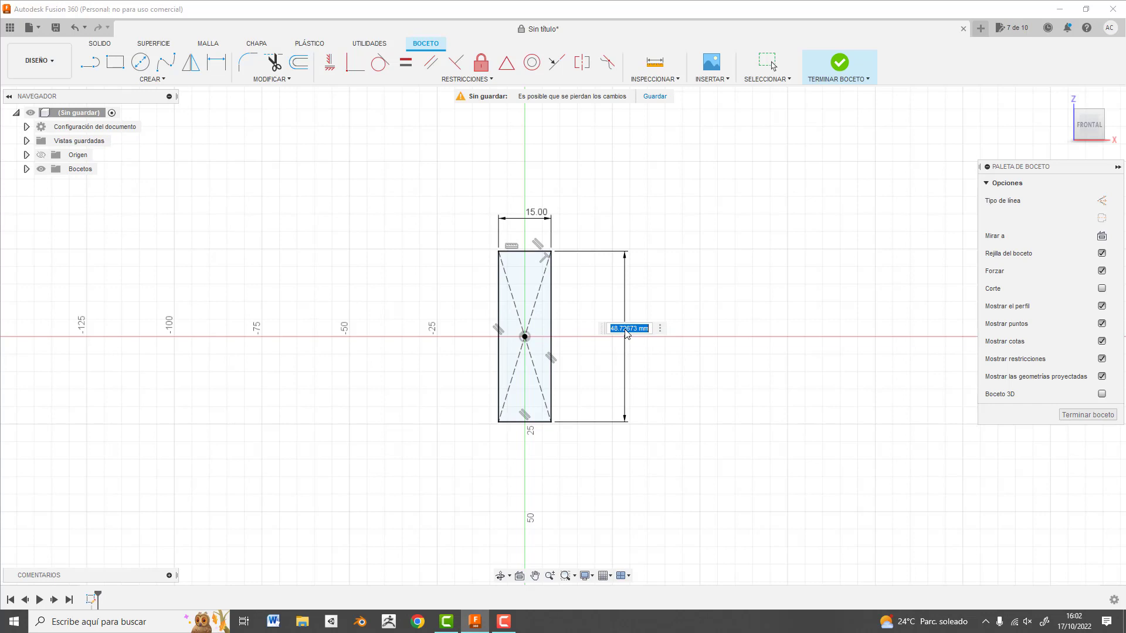
type("40")
key("Return")
scroll(581, 386, "up", 2)
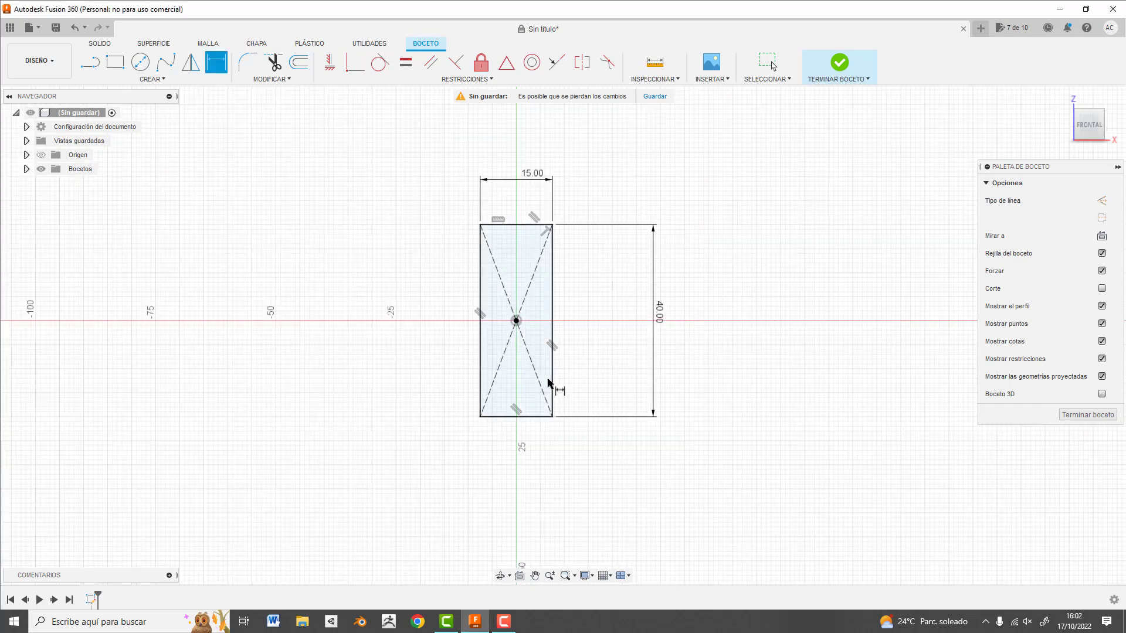
scroll(553, 389, "up", 2)
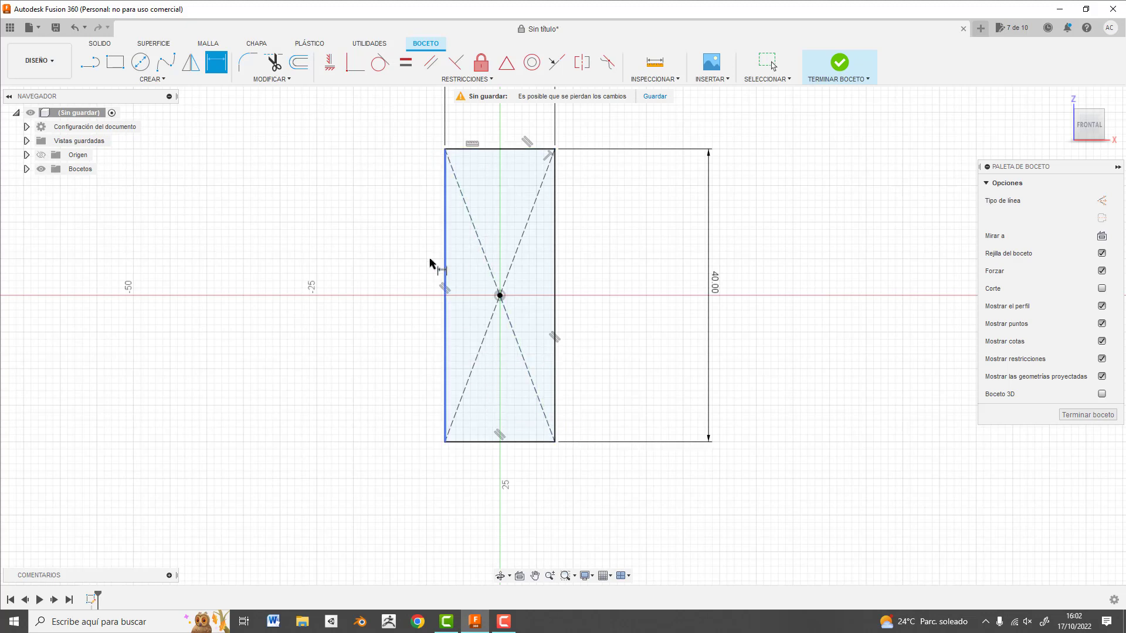
Offset the rectangle 1.5 mm inward into a thin frame and finish the sketch
left_click(298, 61)
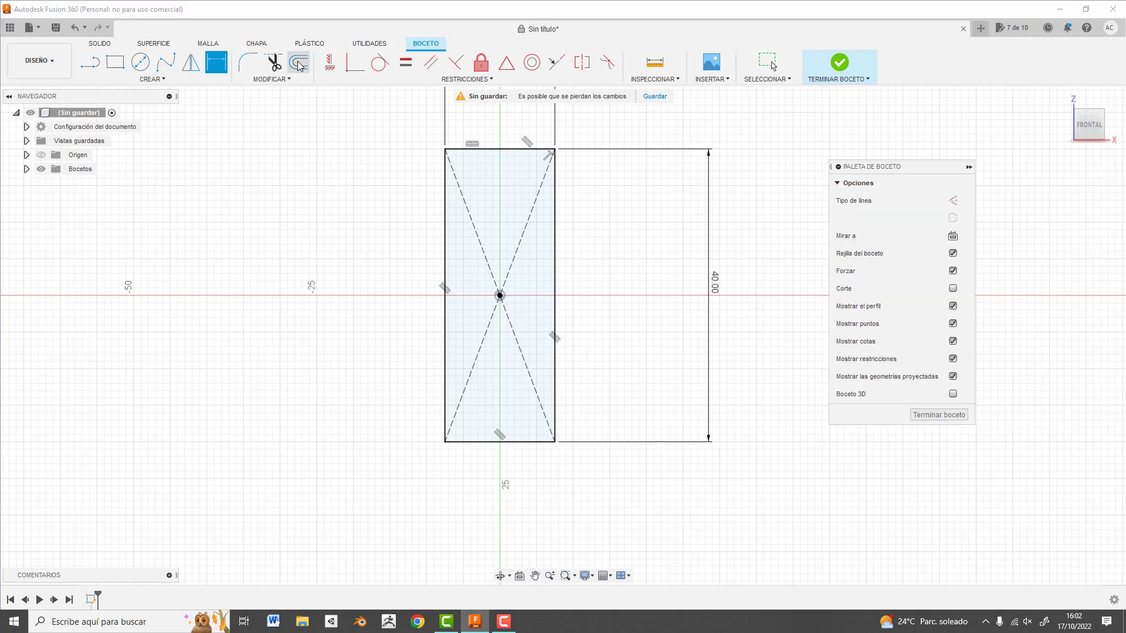
left_click(509, 150)
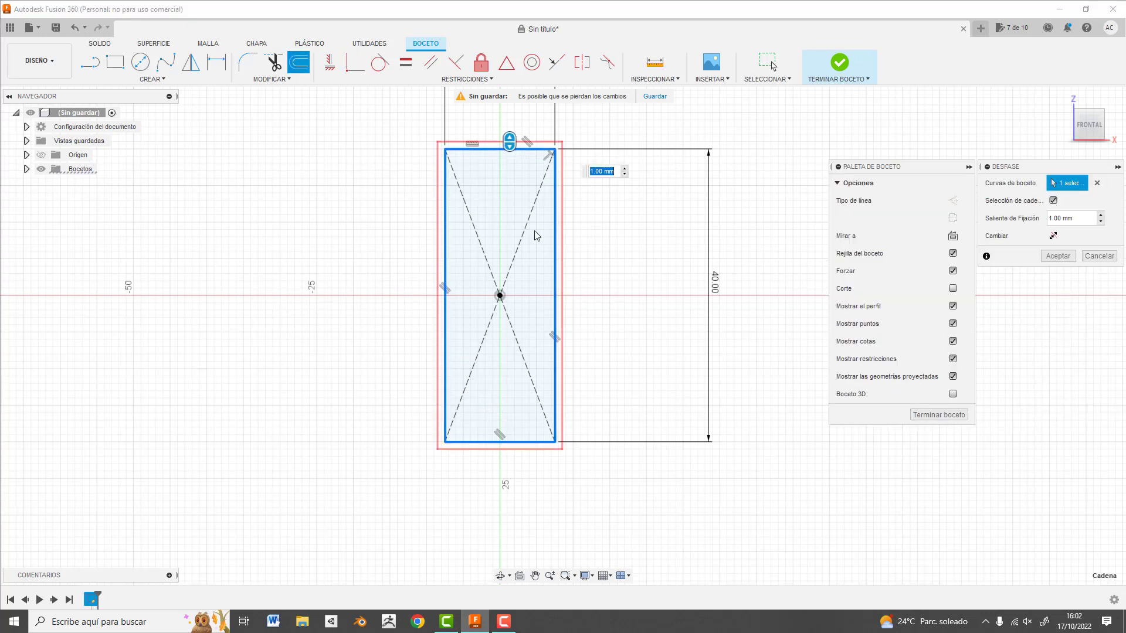
left_click_drag(509, 142, 509, 167)
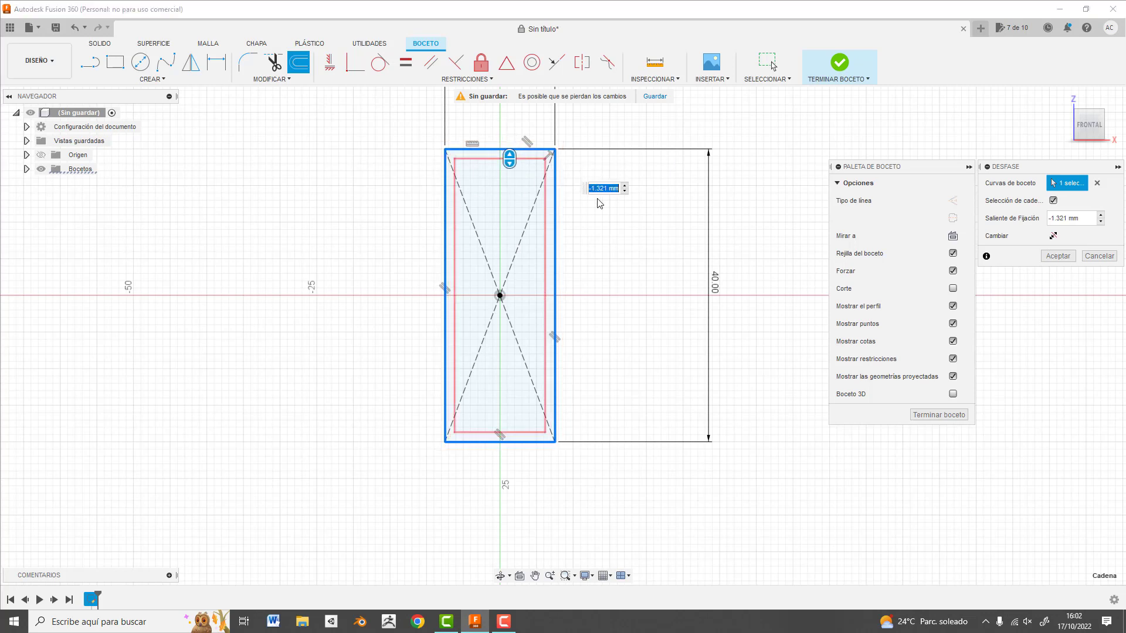
type("-1.5")
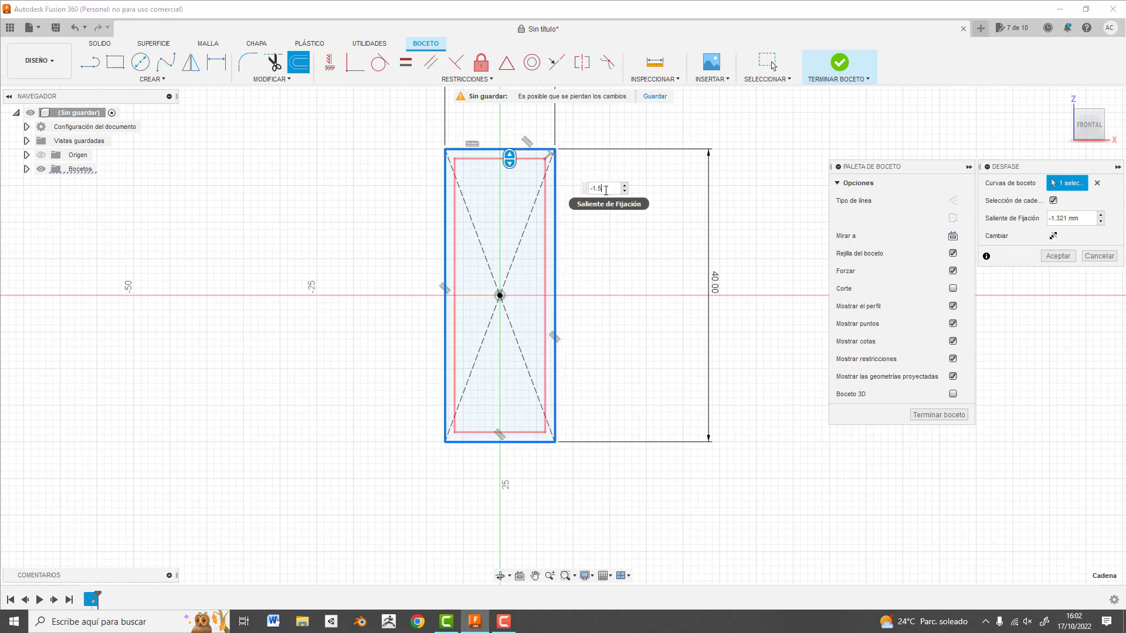
key("Return")
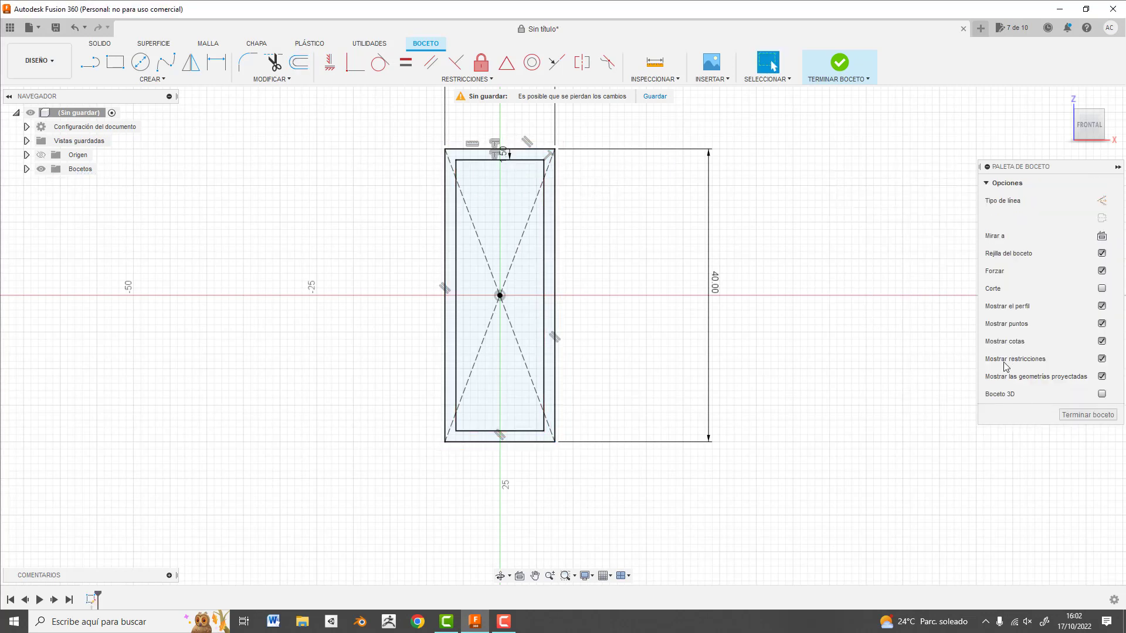
left_click(1088, 415)
middle_click_drag(669, 242, 601, 291)
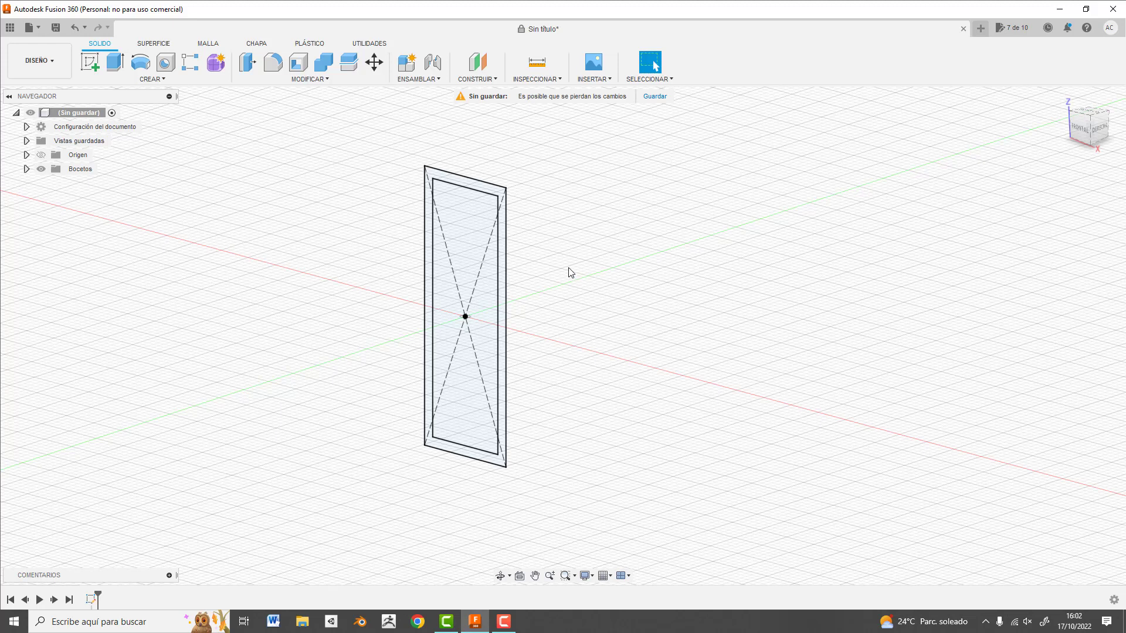
Extrude the frame profile between the rectangles 70 mm as a new body
left_click(478, 189)
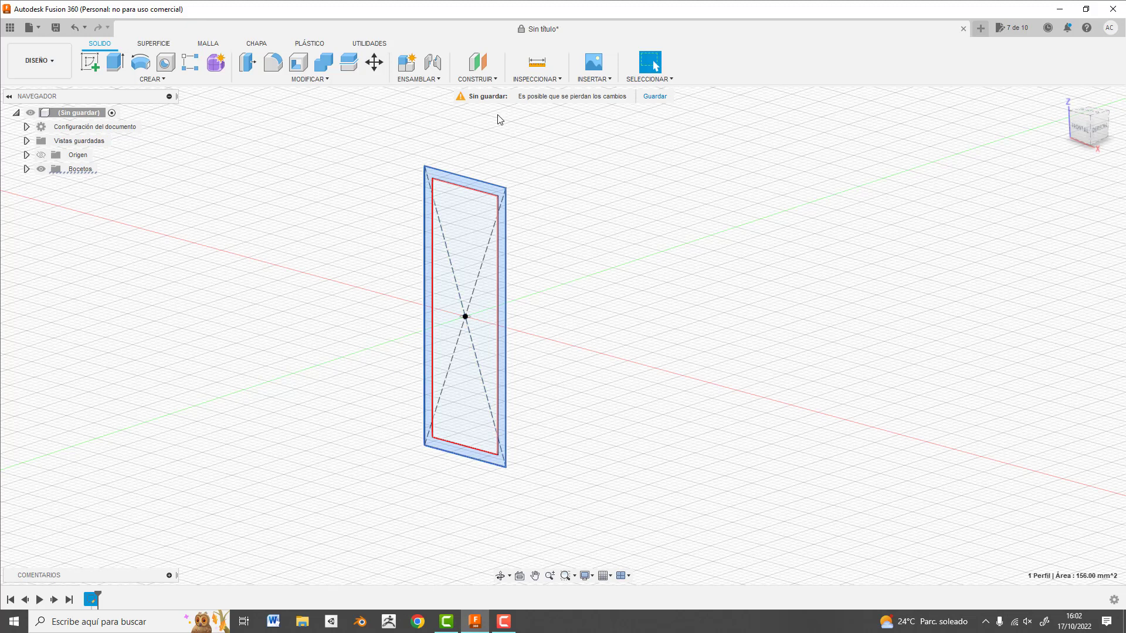
left_click(115, 61)
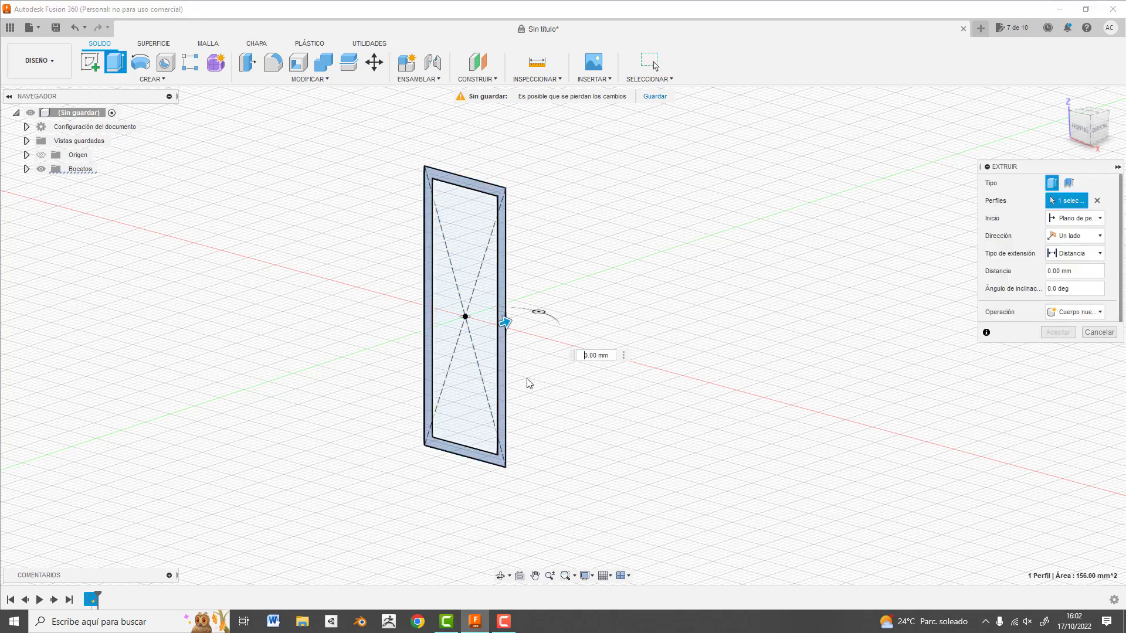
left_click_drag(506, 320, 841, 226)
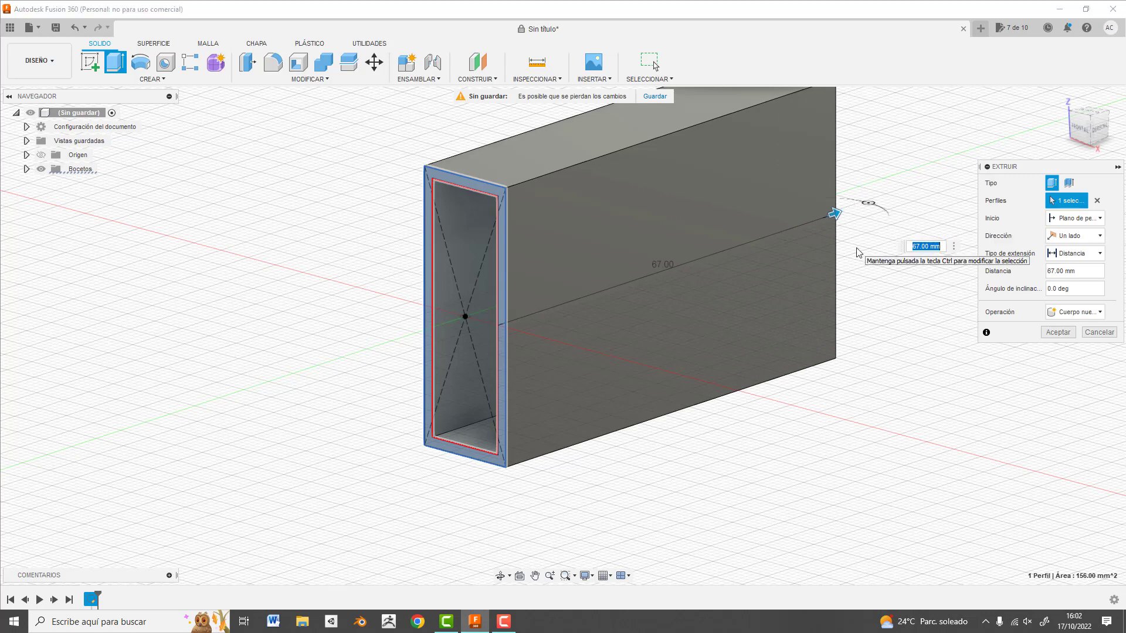
type("70")
key("Return")
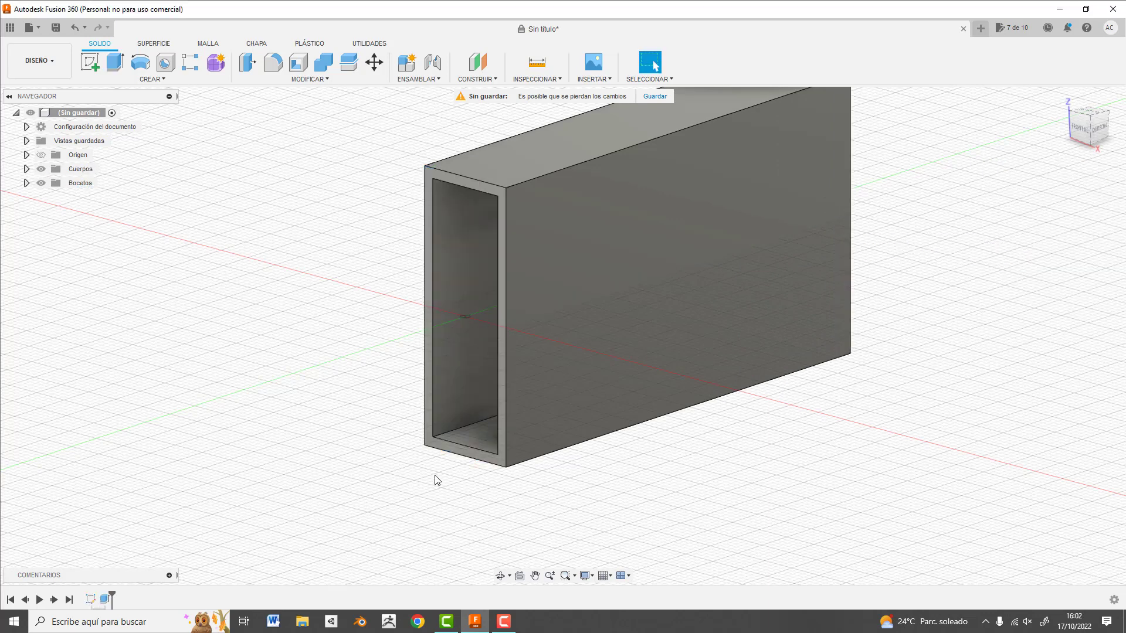
scroll(445, 498, "up", 2)
scroll(460, 492, "down", 4)
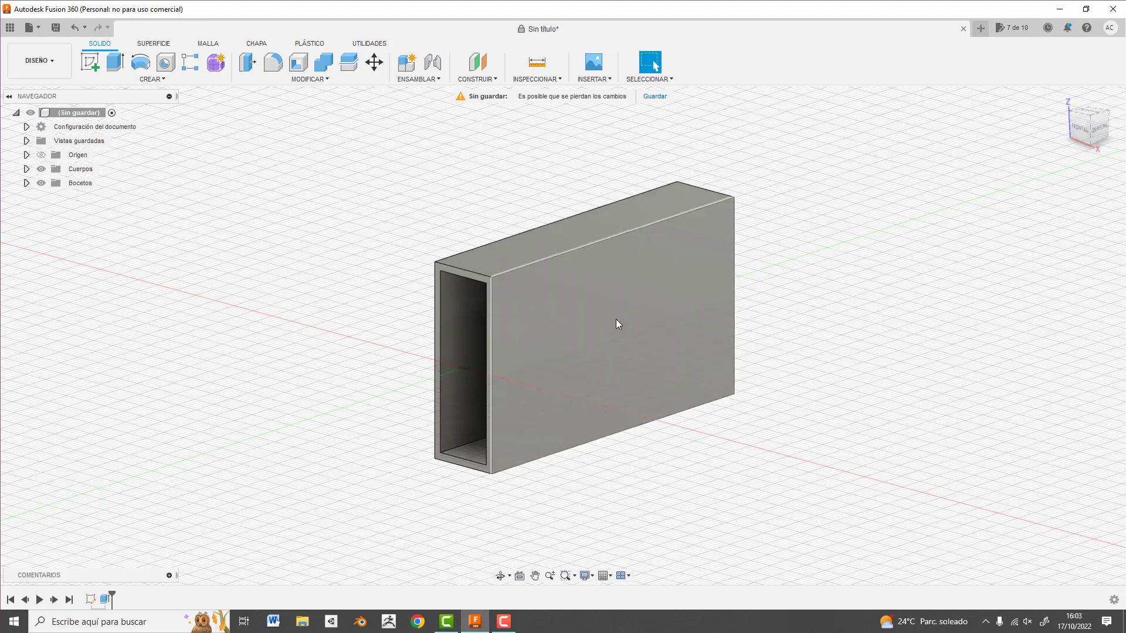
Start a sketch on the tube's side face and draw a horizontal line above it
left_click(606, 358)
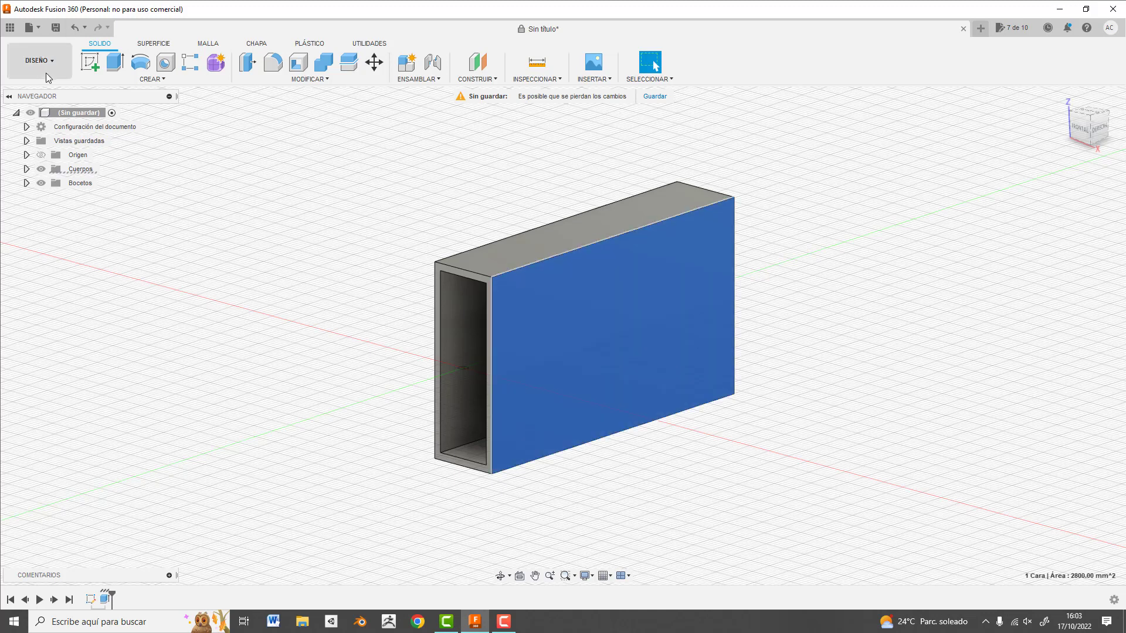
left_click(104, 58)
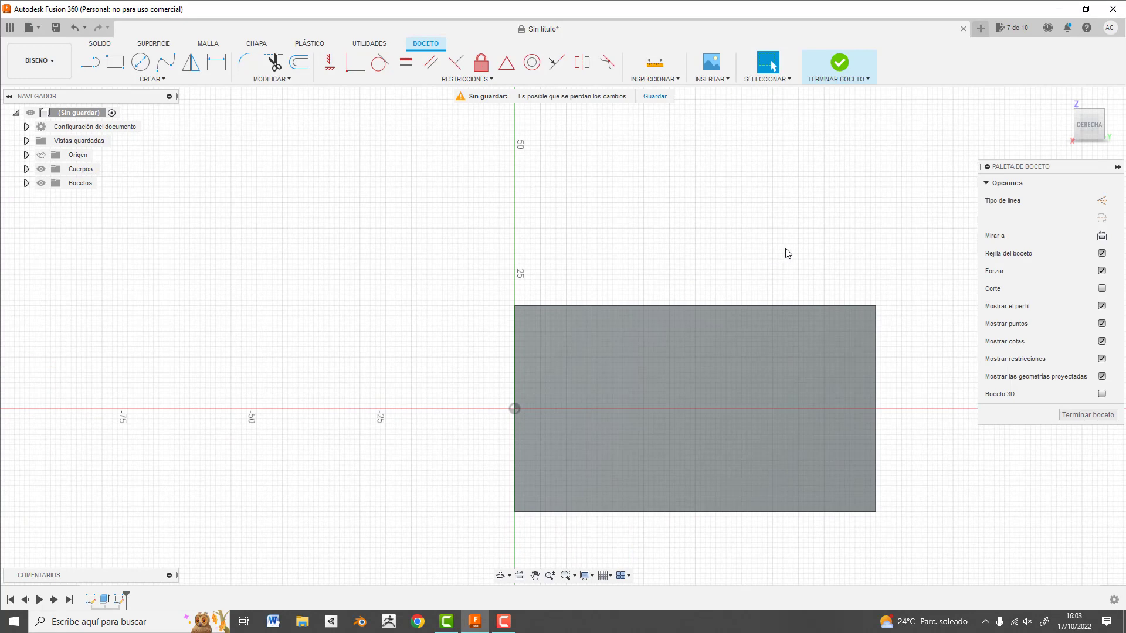
mouse_move(787, 253)
middle_mouse_down()
mouse_move(745, 248)
mouse_move(674, 213)
mouse_move(546, 234)
middle_mouse_up()
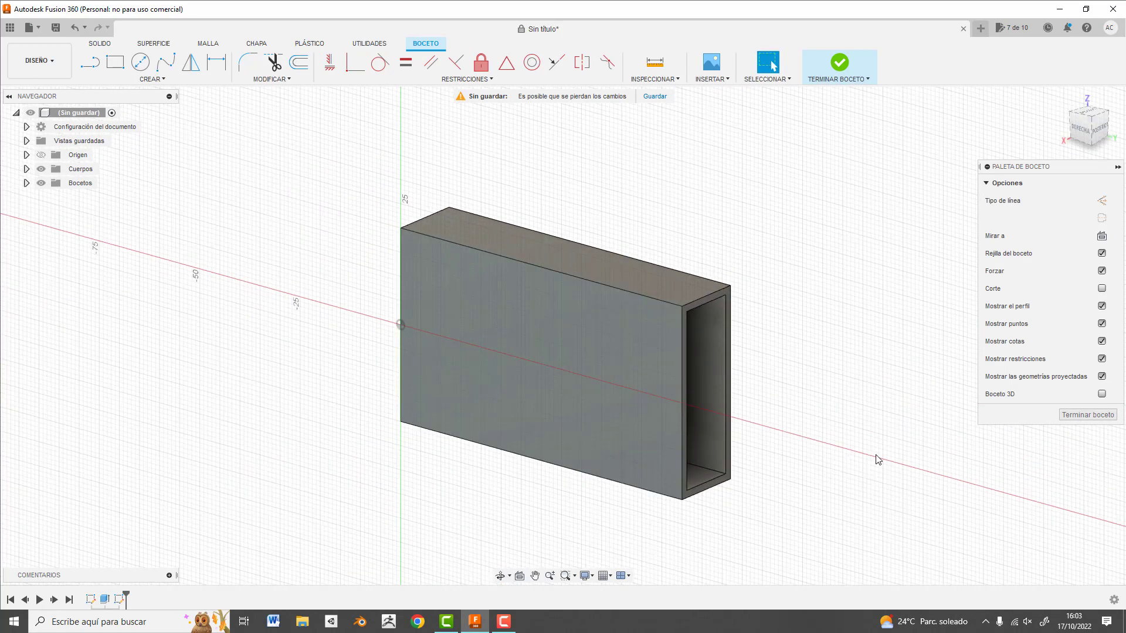
left_click(1102, 236)
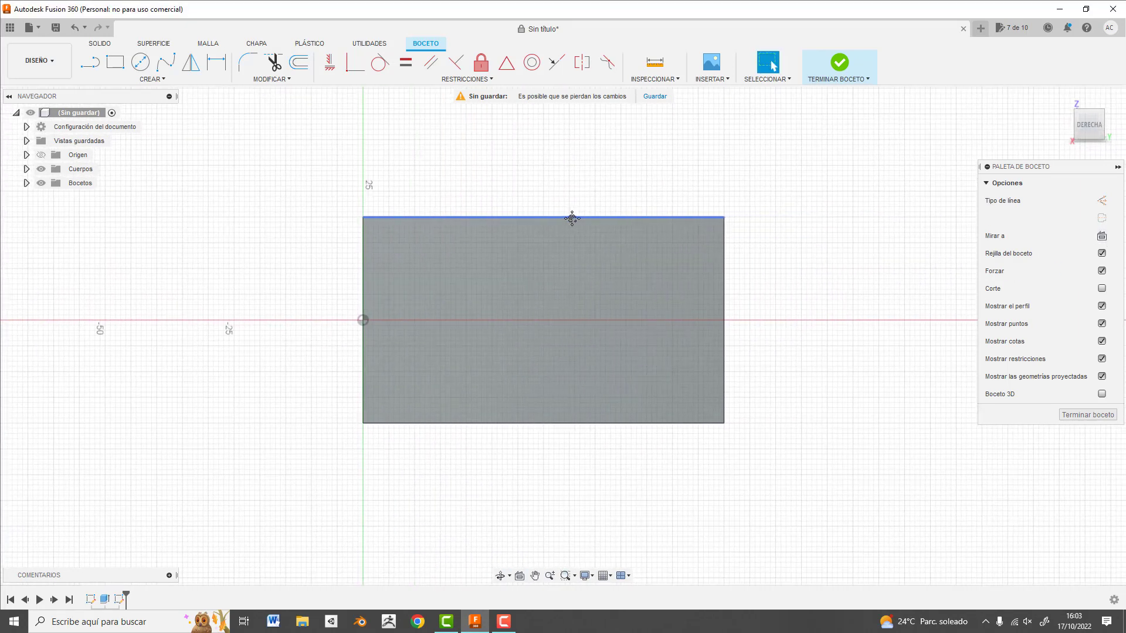
left_click(94, 62)
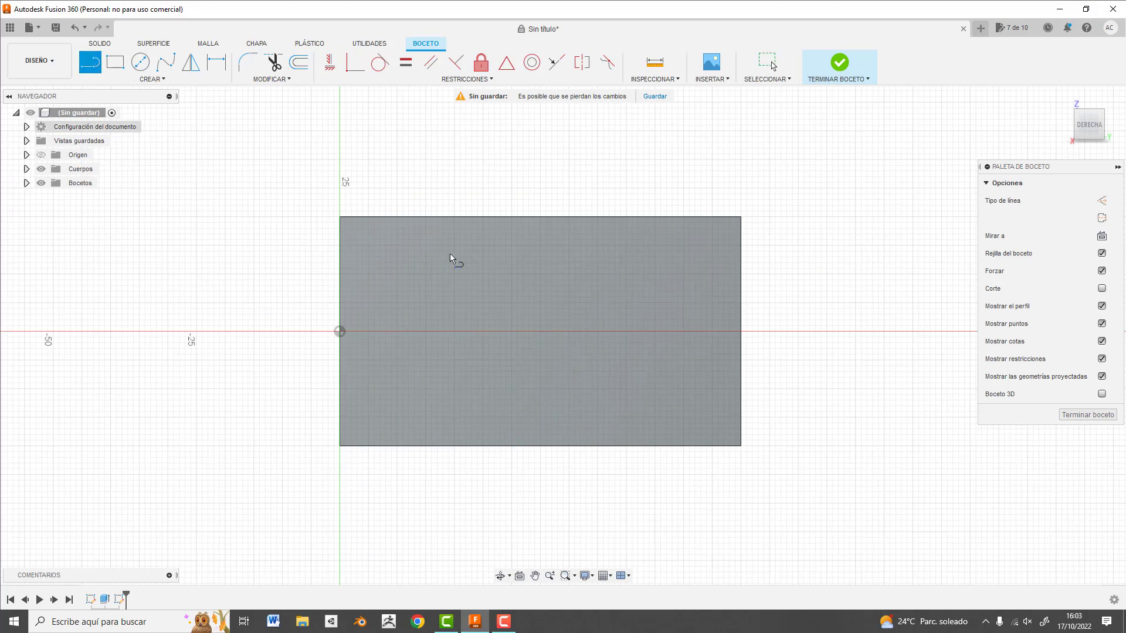
left_click(397, 188)
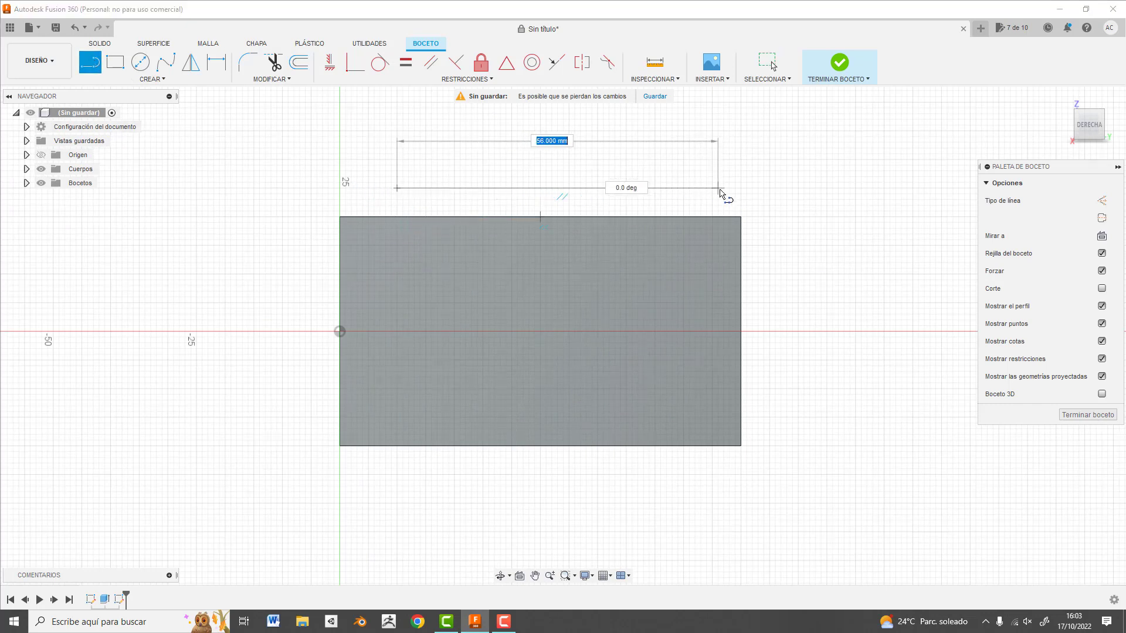
left_click(712, 189)
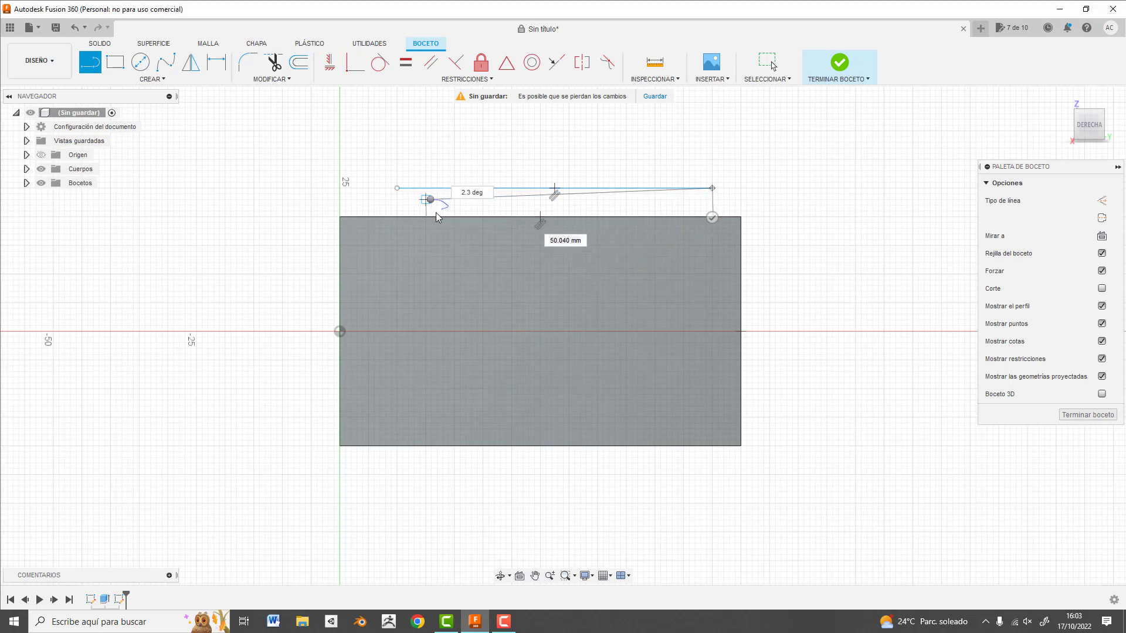
key("Escape")
Dimension the new line 3 mm above the rectangle's top edge
key("d")
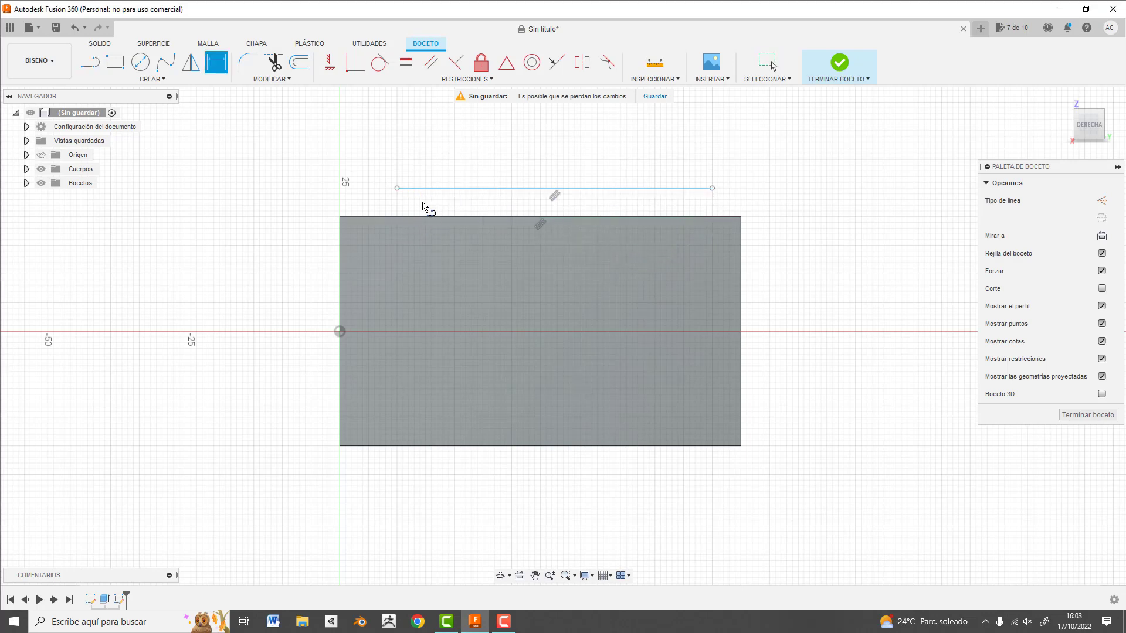
key("Escape")
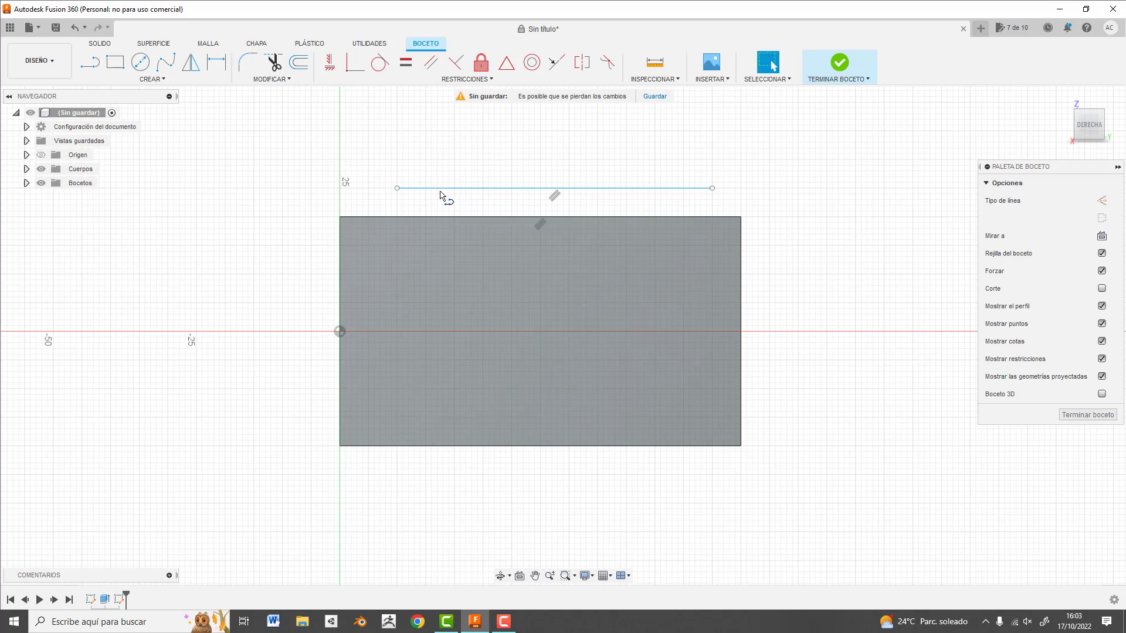
key("d")
left_click(442, 189)
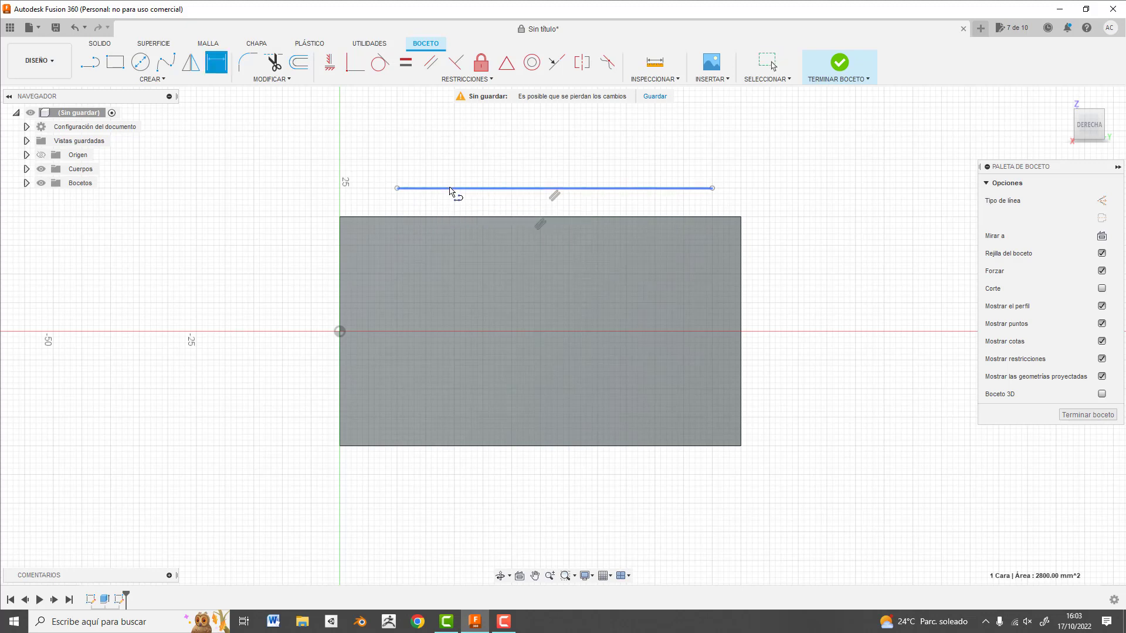
left_click(448, 218)
left_click(269, 210)
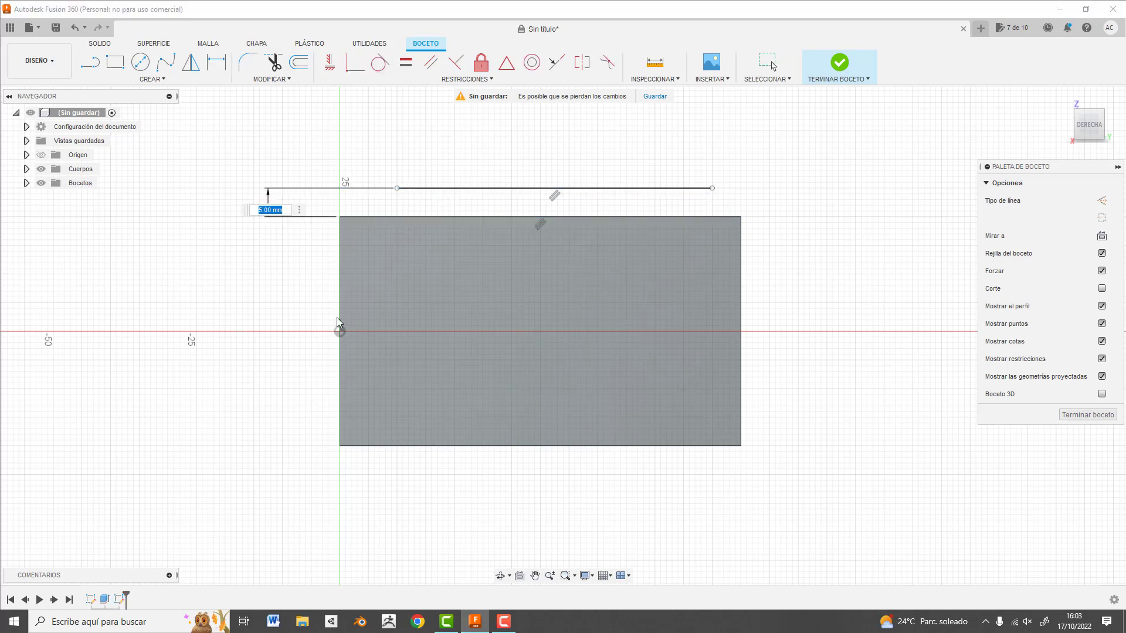
type("3")
key("Return")
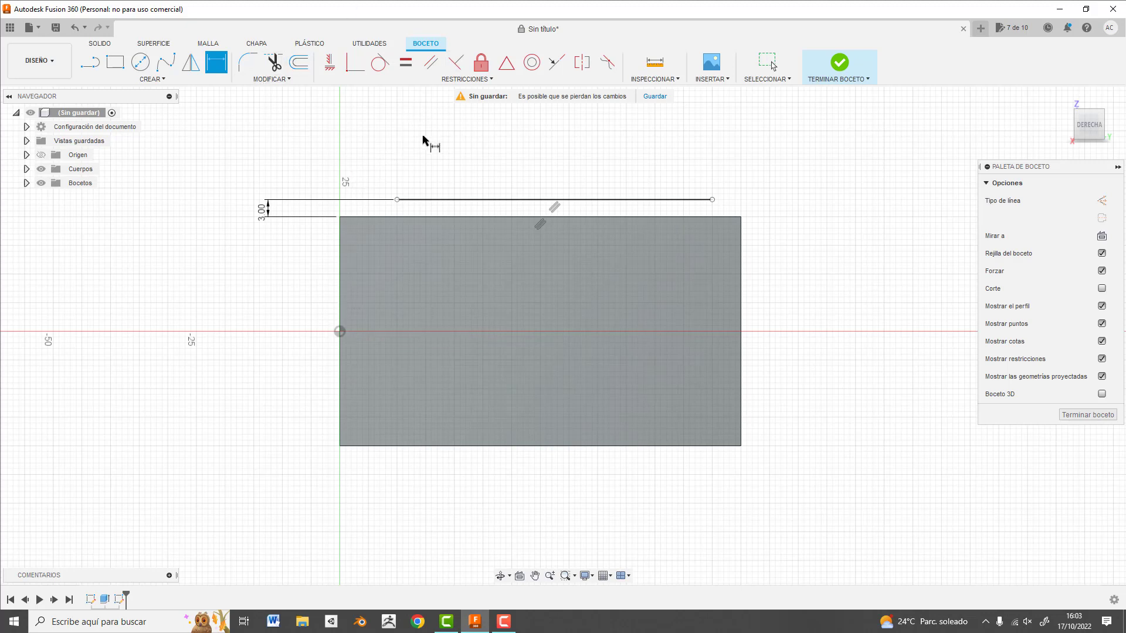
Offset the top line 6 mm downward into the rectangle
left_click(298, 62)
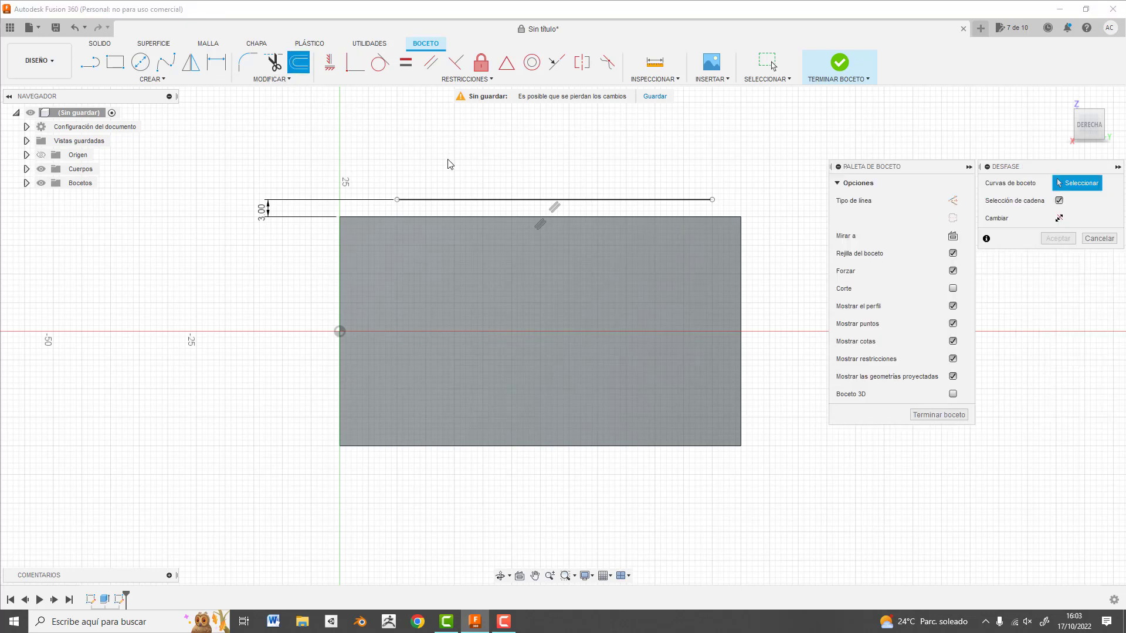
left_click(508, 201)
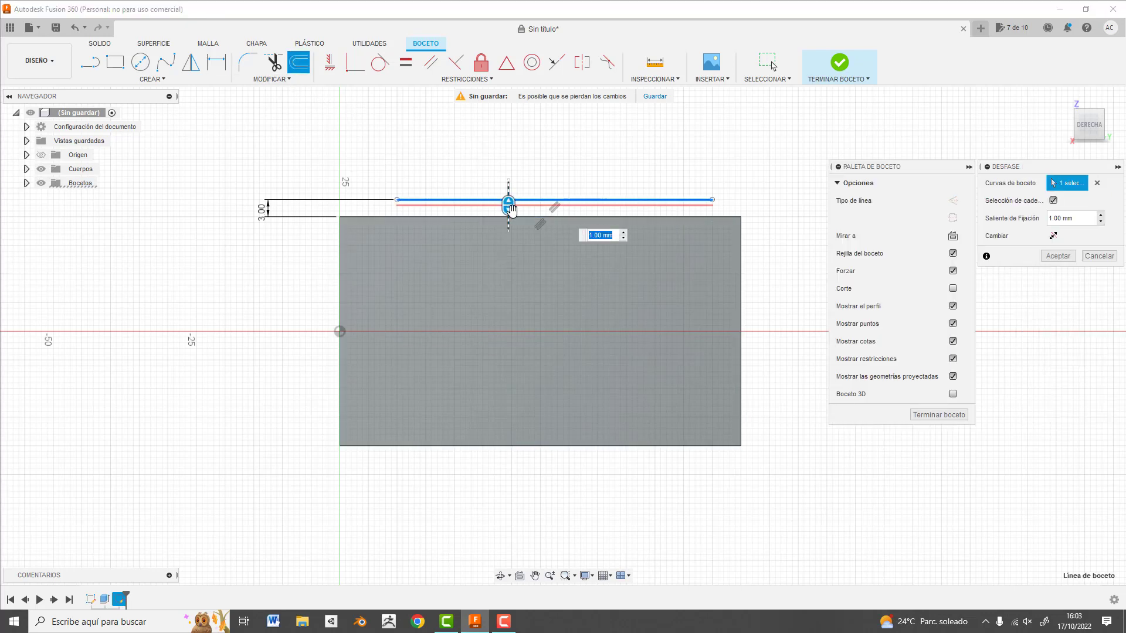
type("6")
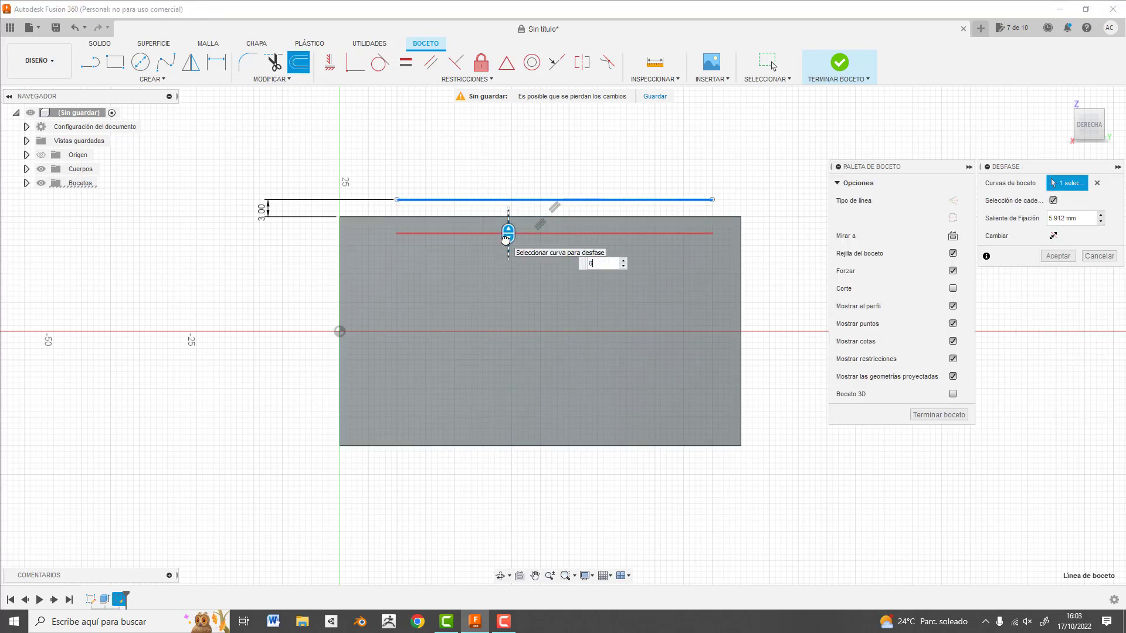
key("Return")
left_click(347, 217)
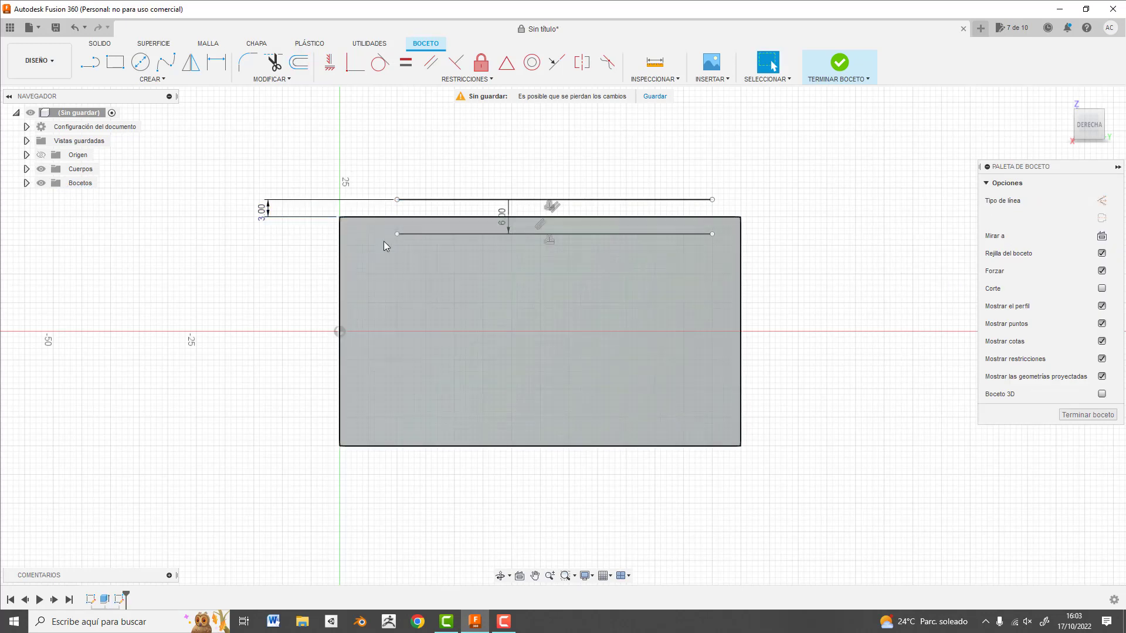
key("Escape")
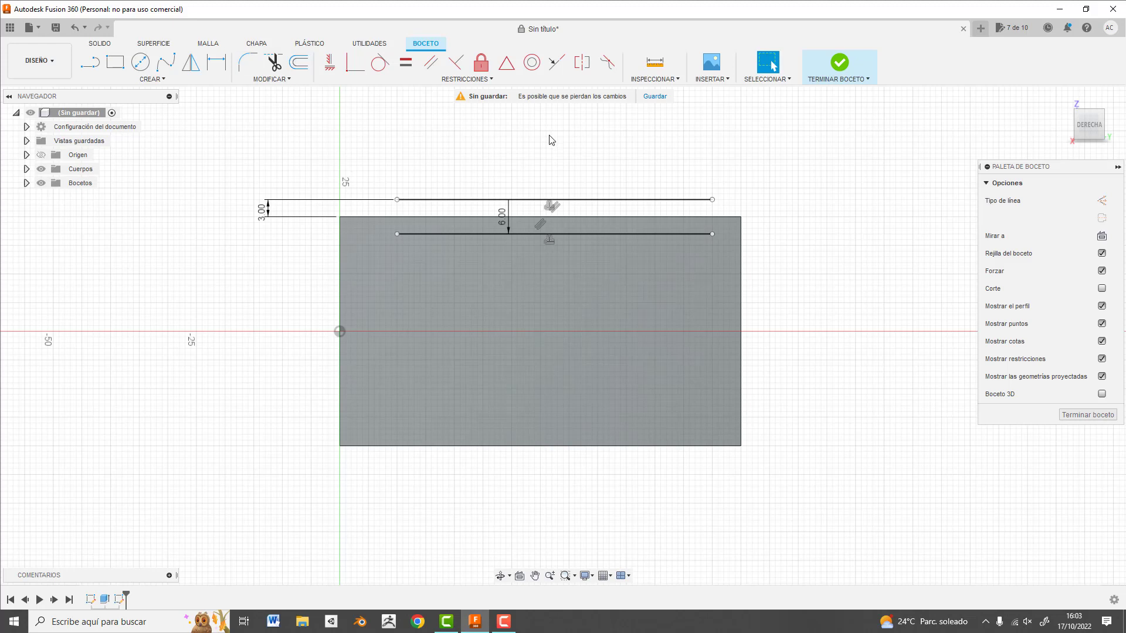
left_click(141, 61)
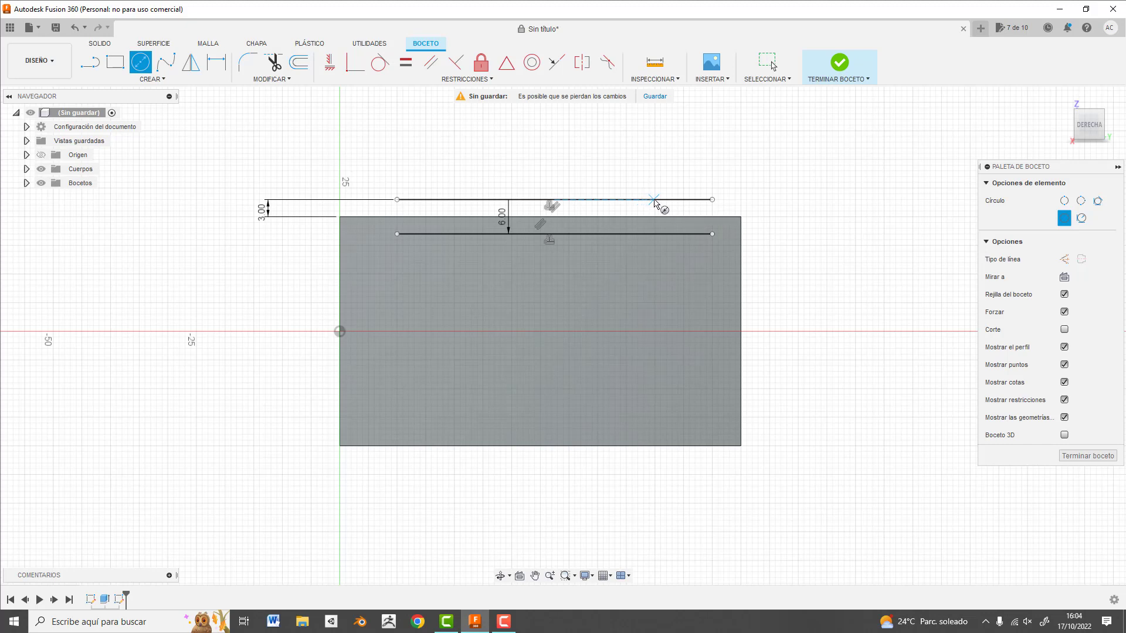
Draw a circle centred on the top line and dimension it to Ø20 mm
left_click(655, 200)
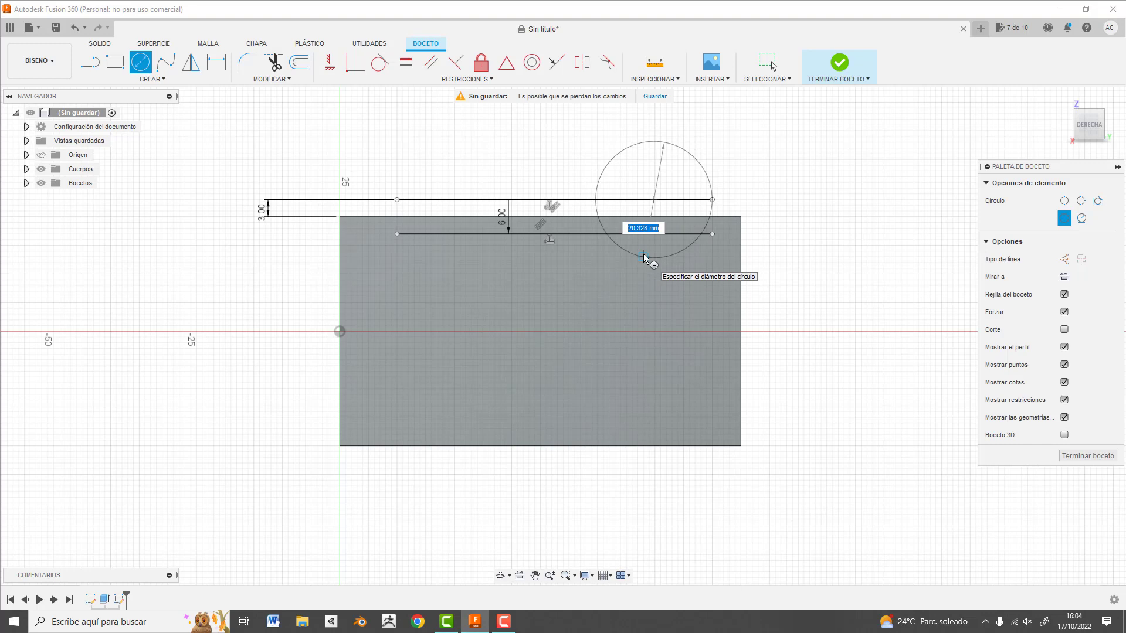
left_click(643, 258)
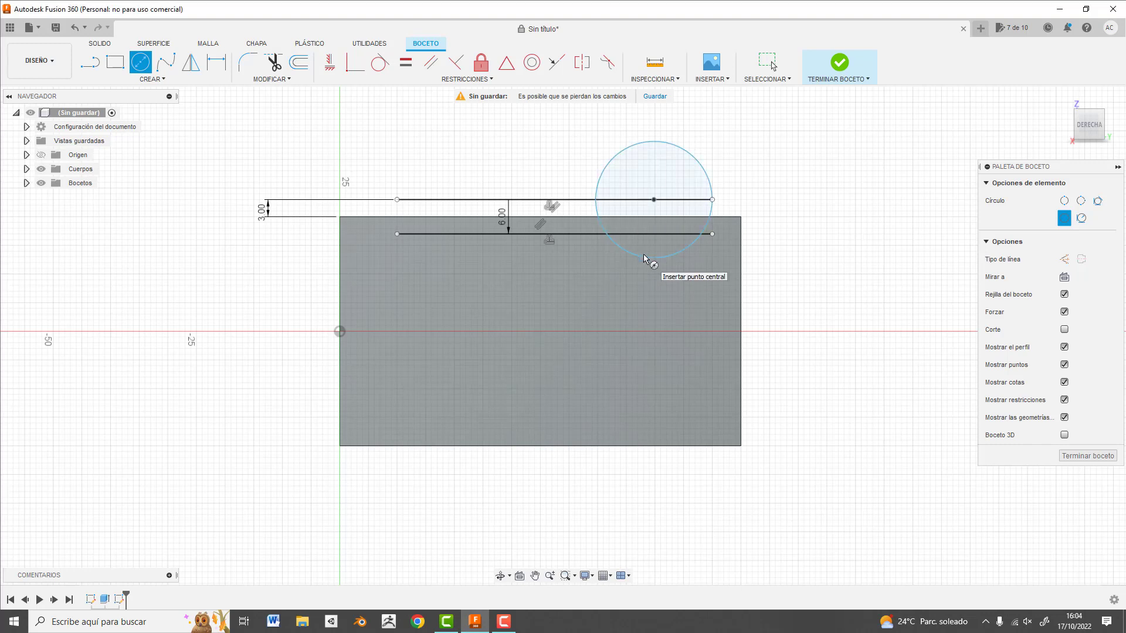
key("d")
left_click(698, 161)
left_click(743, 130)
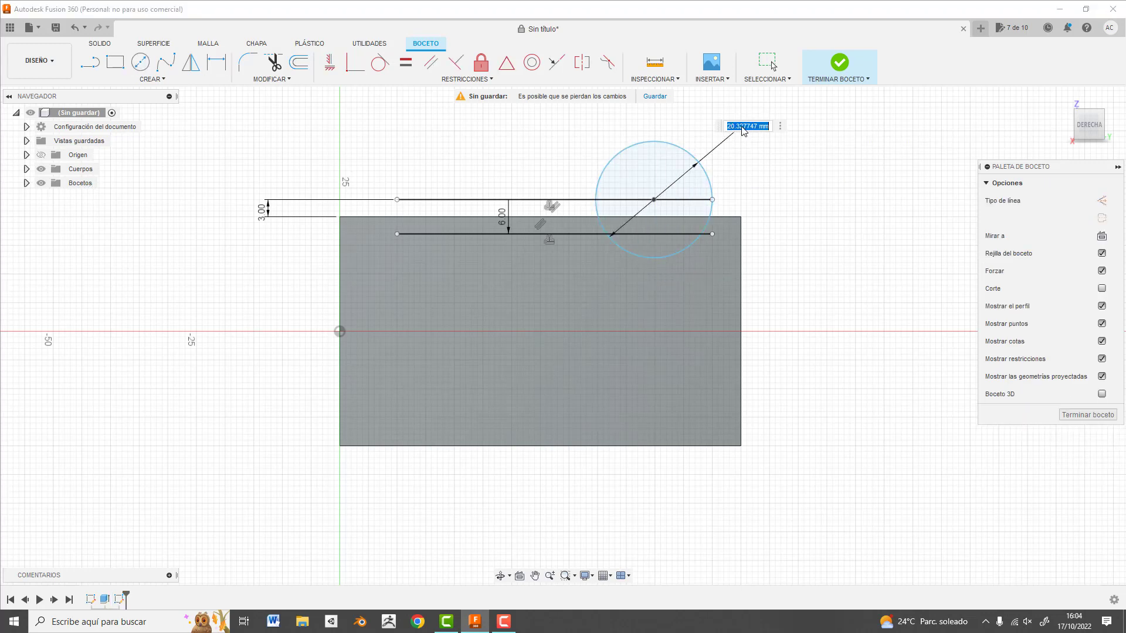
type("20")
key("Return")
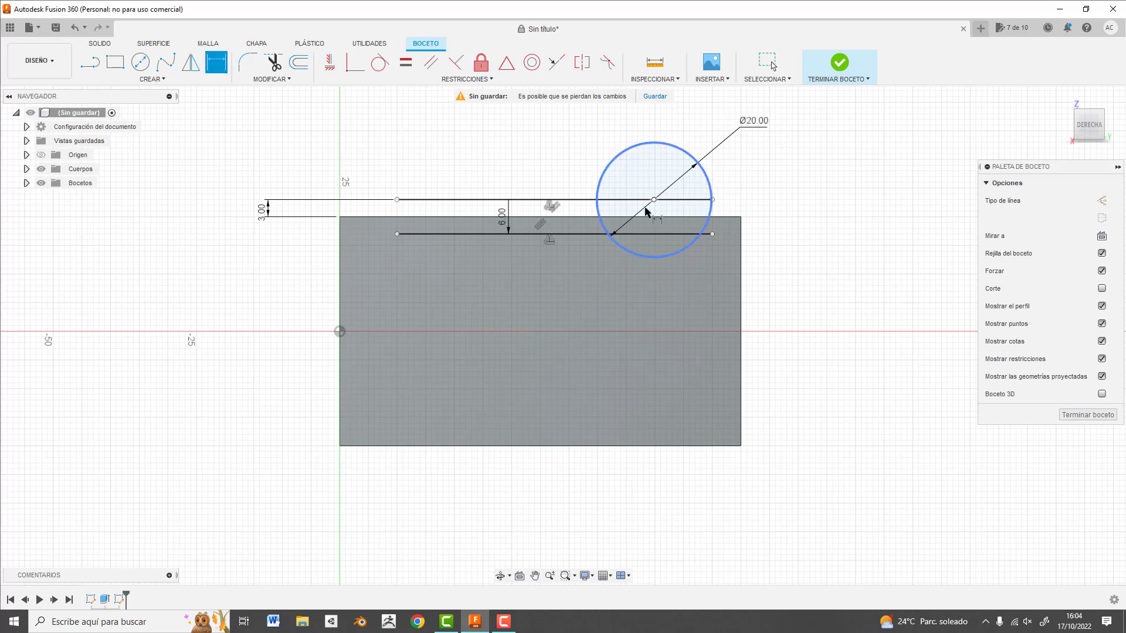
Dimension the circle's centre 15 mm from the rectangle's right edge
left_click(740, 237)
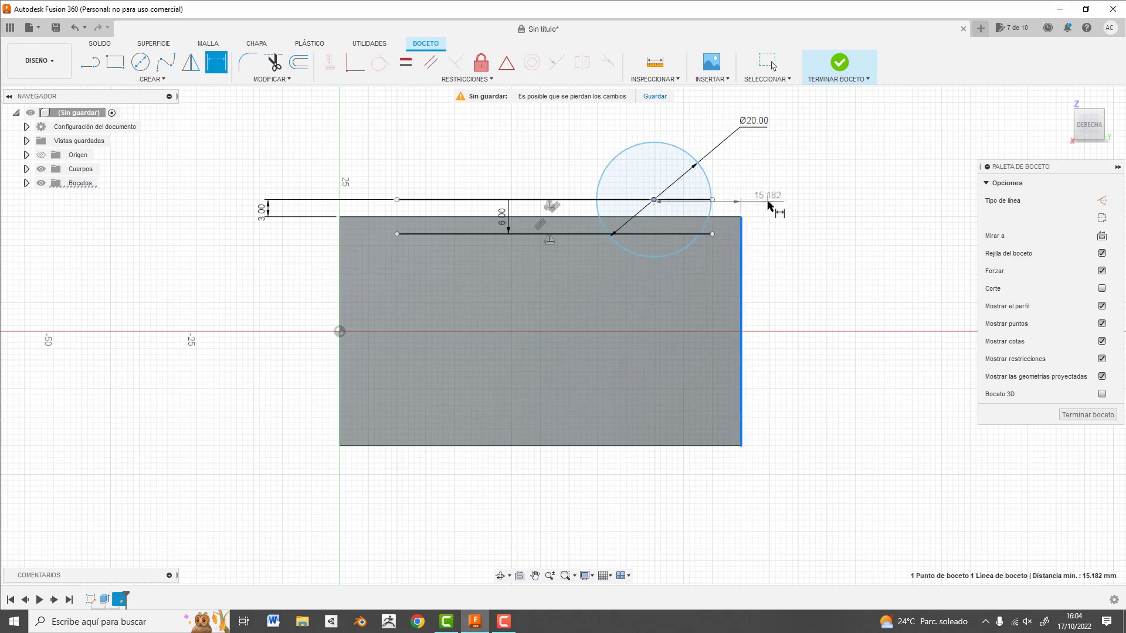
left_click(818, 172)
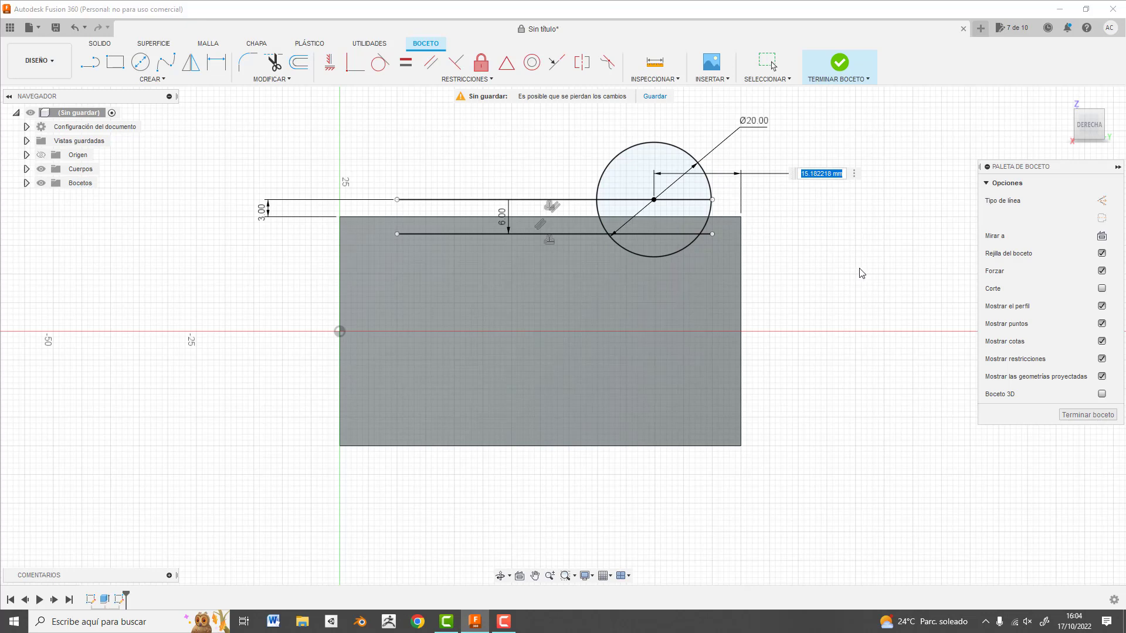
type("15")
key("Return")
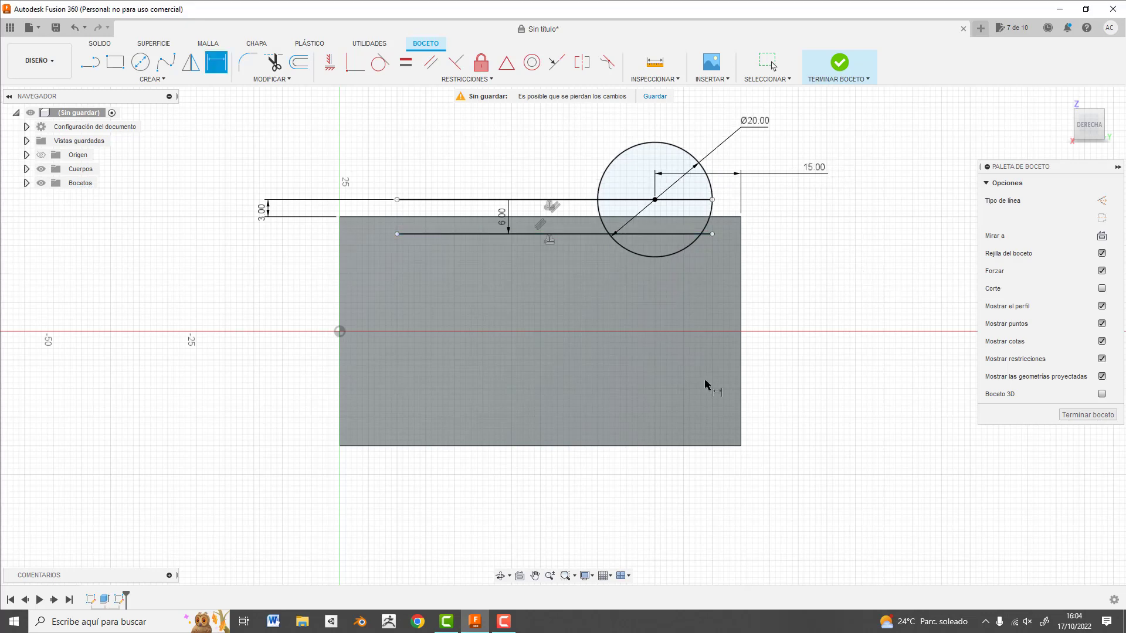
left_click(299, 73)
left_click(457, 200)
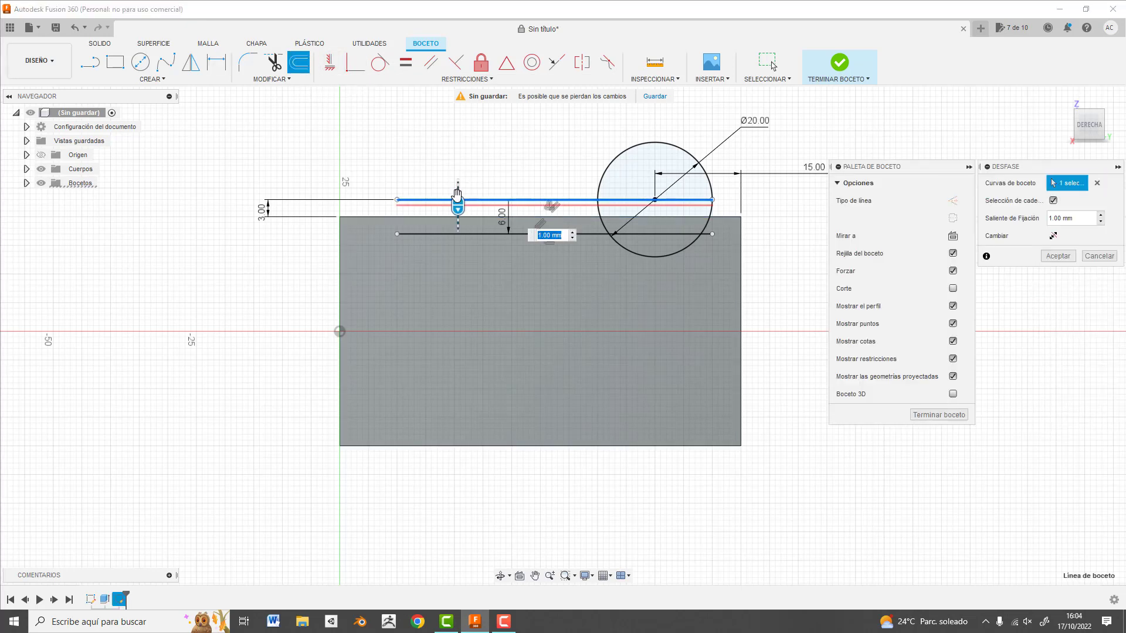
Offset the top line 3 mm upward through the circle
left_click_drag(457, 193, 457, 176)
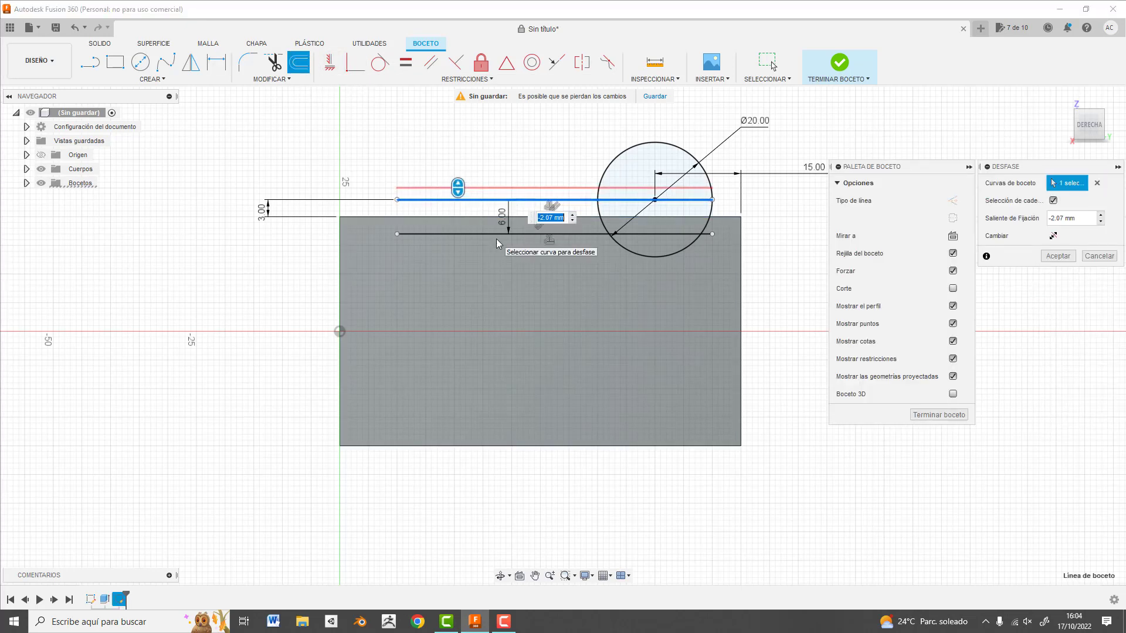
type("-3")
key("Return")
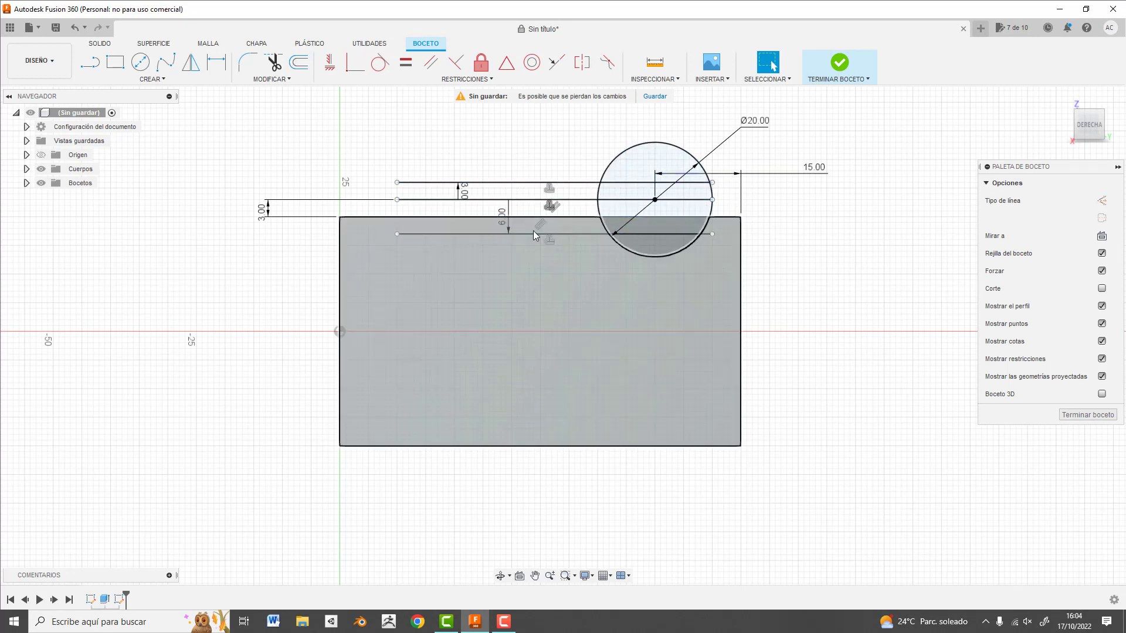
Draw a short vertical line closing the slot's left end between the two lines
mouse_move(301, 329)
middle_mouse_down("shift")
mouse_move(323, 354)
mouse_move(327, 306)
middle_mouse_up("shift")
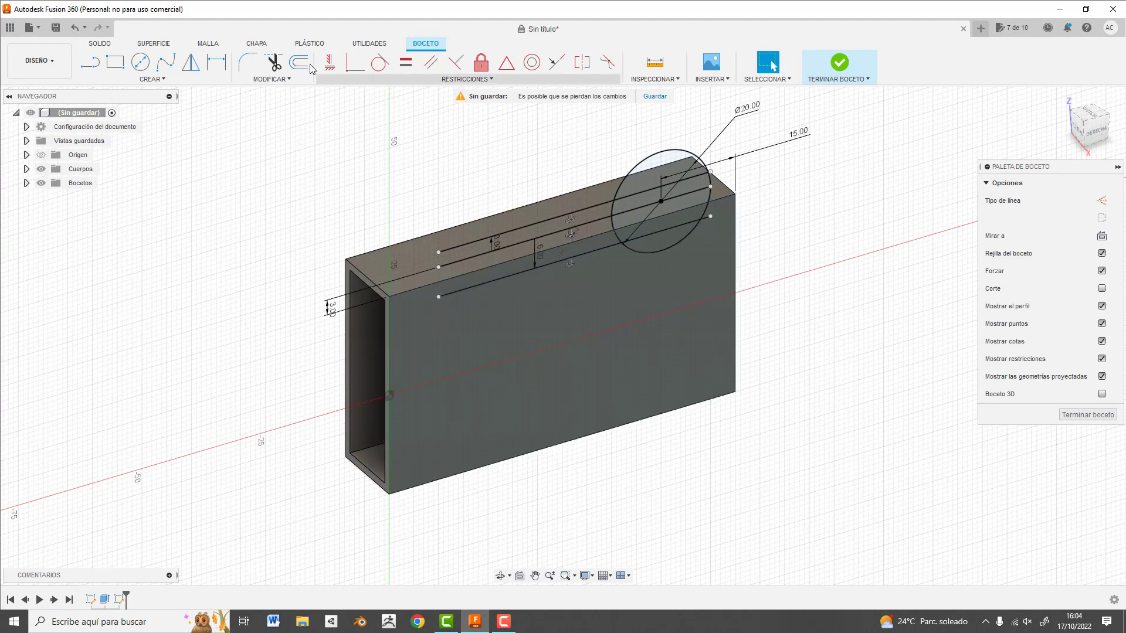
left_click(90, 61)
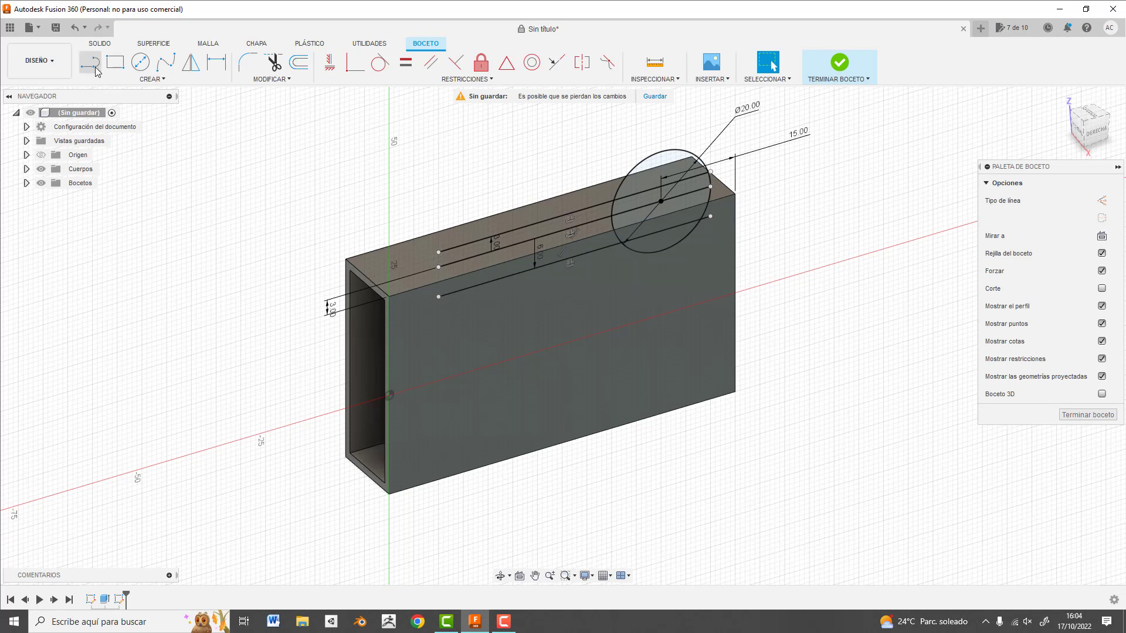
left_click(437, 297)
left_click(439, 252)
key("Escape")
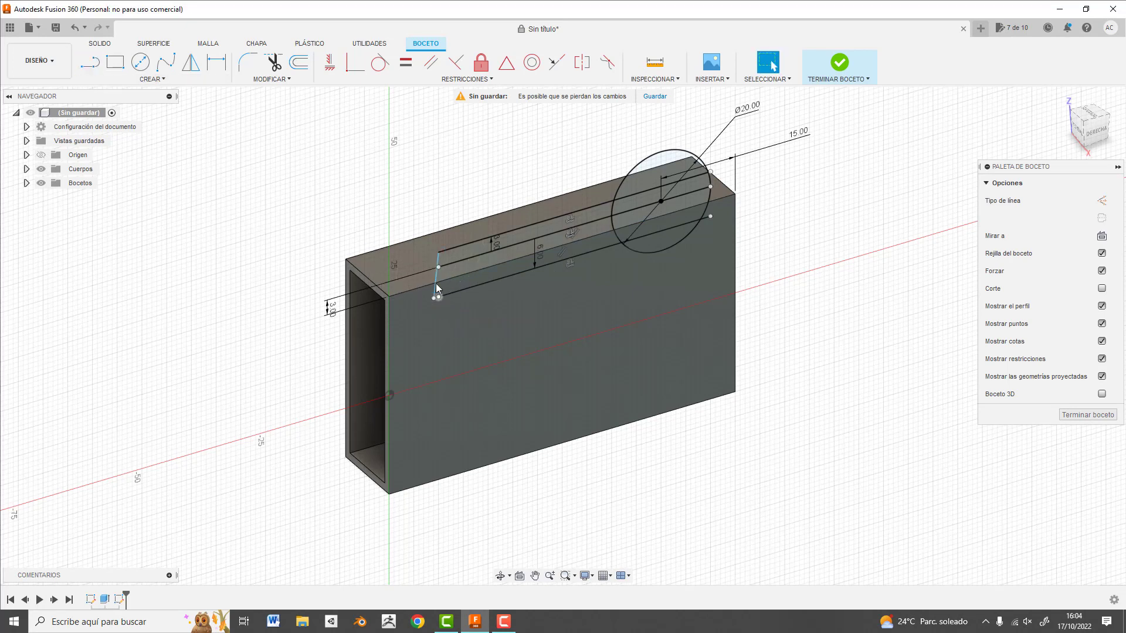
key("ctrl+z")
left_click(89, 62)
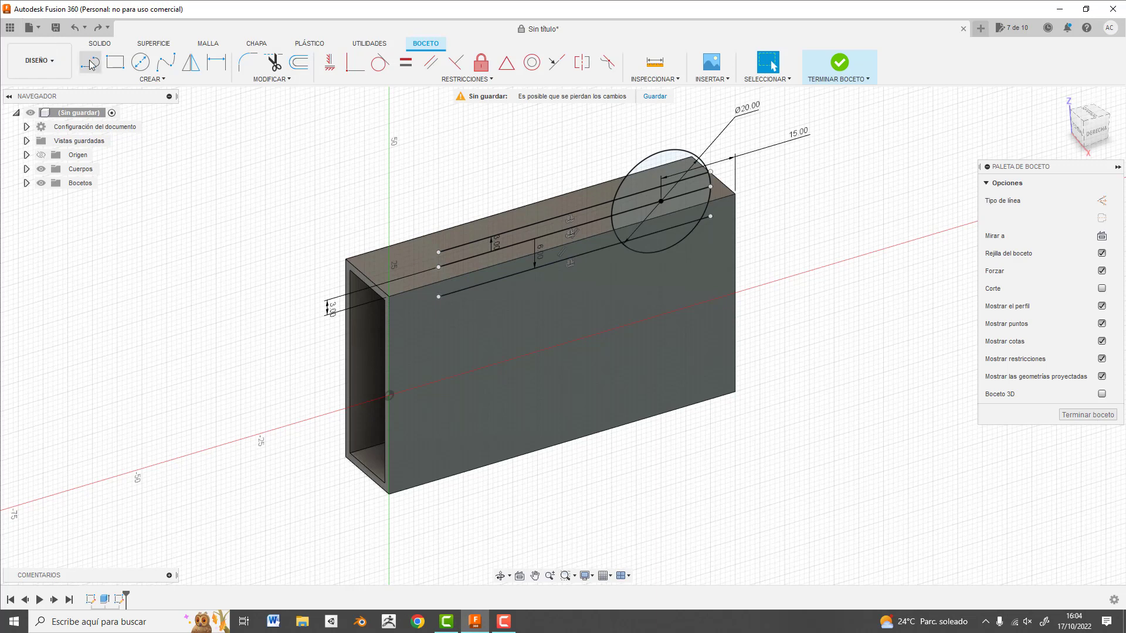
left_click(438, 253)
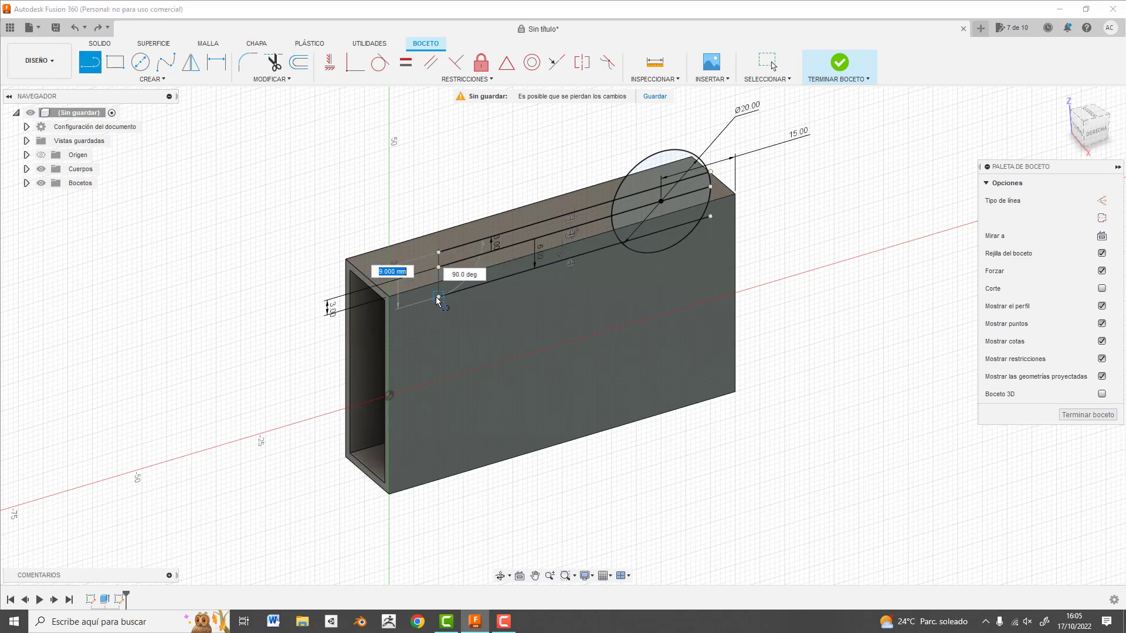
Dimension the vertical line 10 mm from the tube's edge and finish the sketch
key("d")
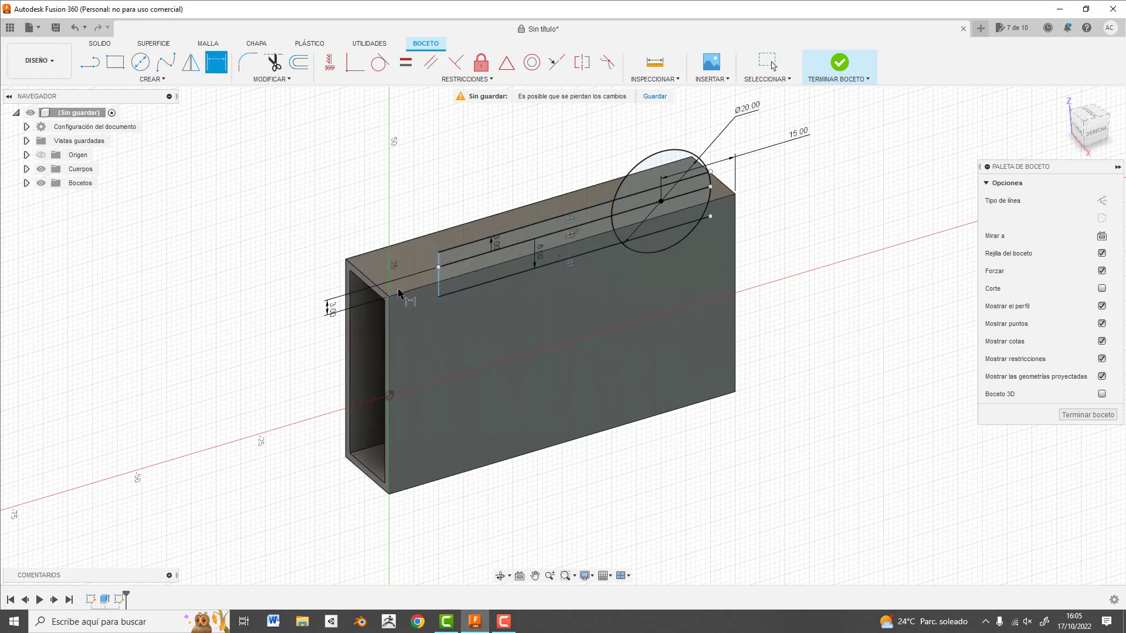
left_click(389, 314)
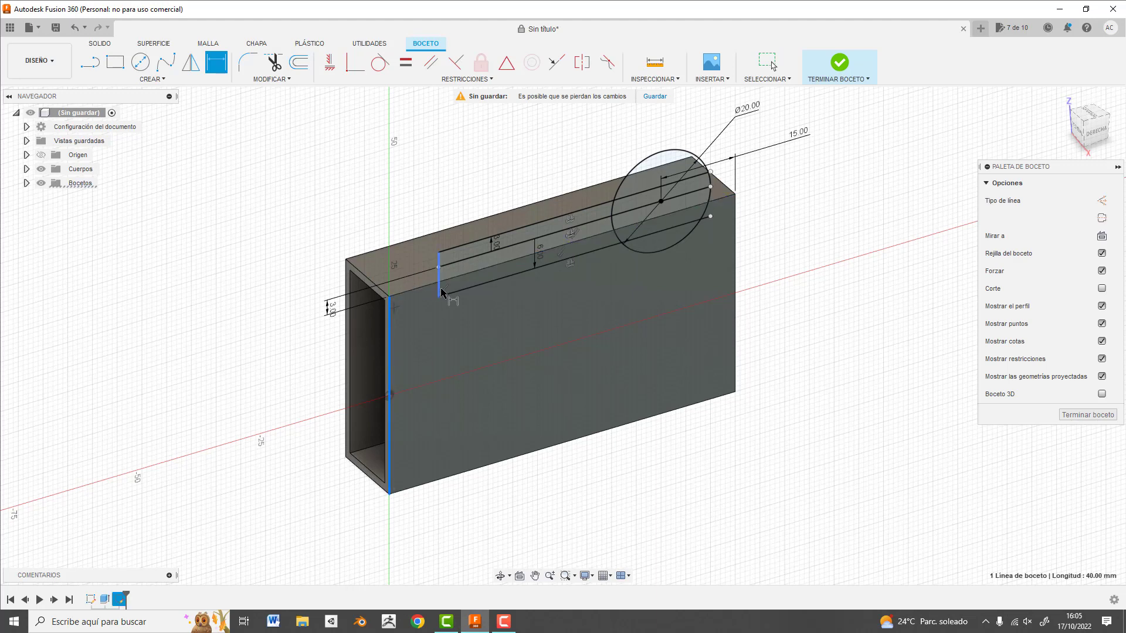
left_click(440, 290)
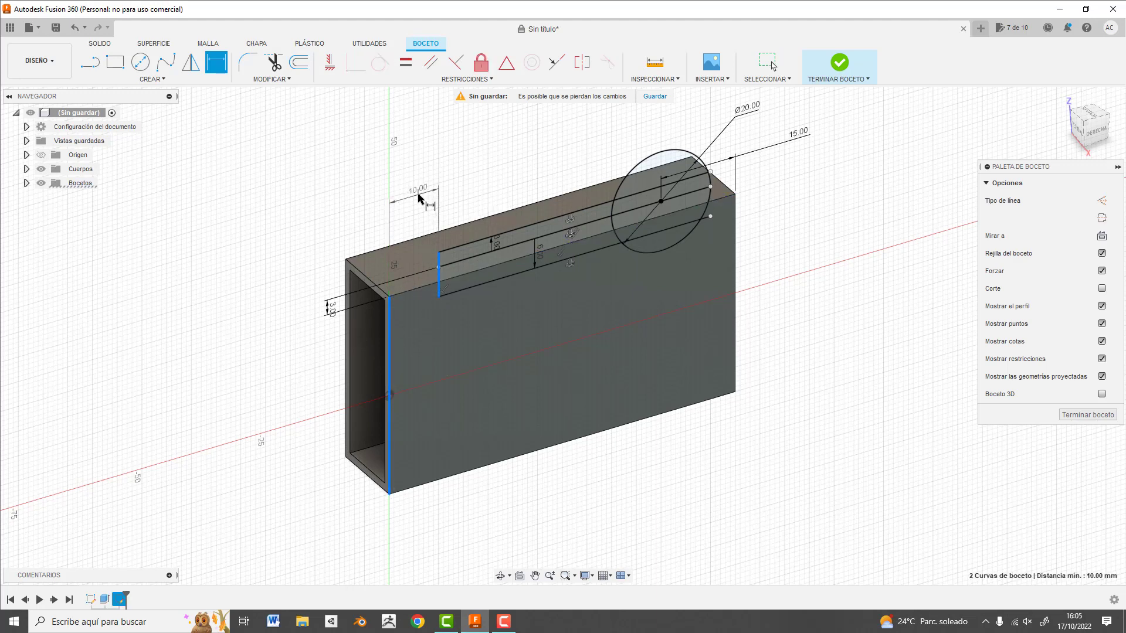
left_click(417, 196)
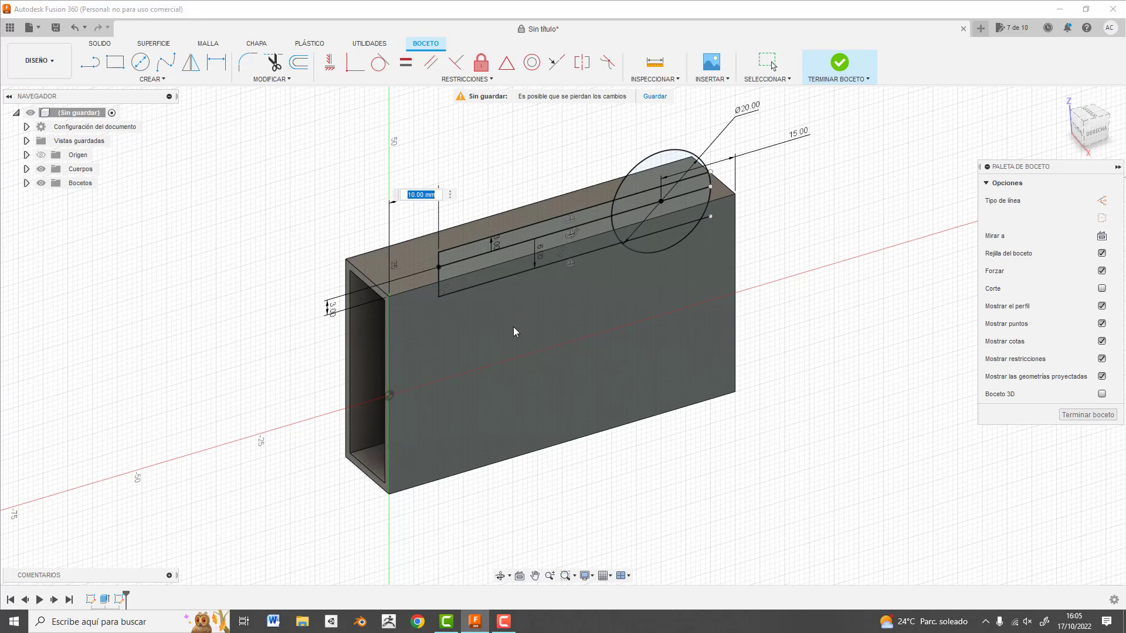
key("Return")
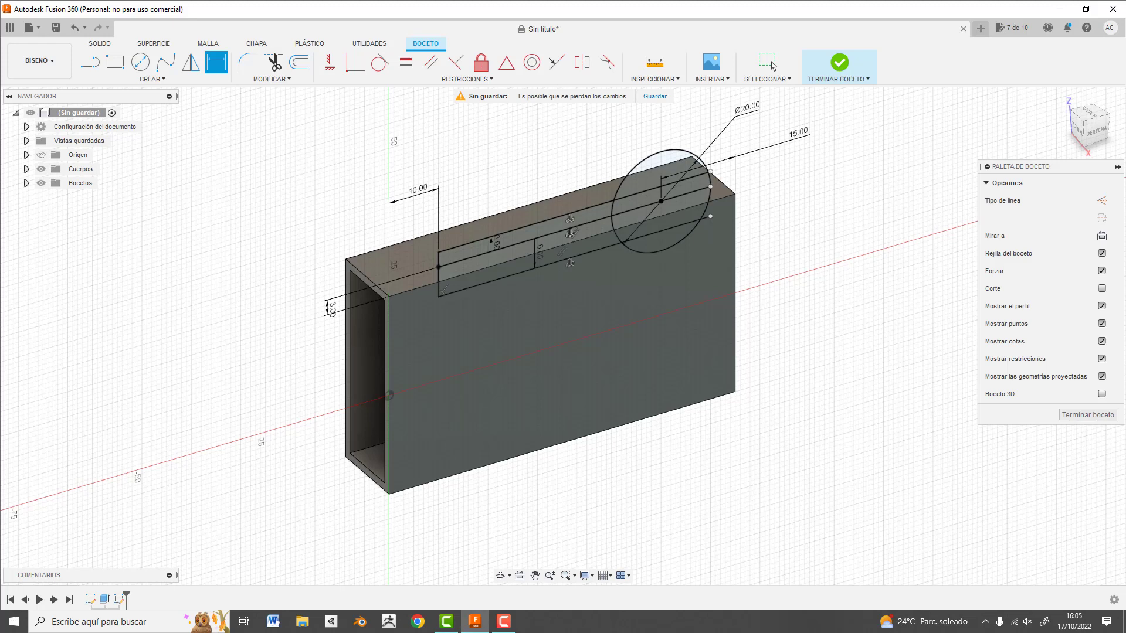
left_click(1088, 415)
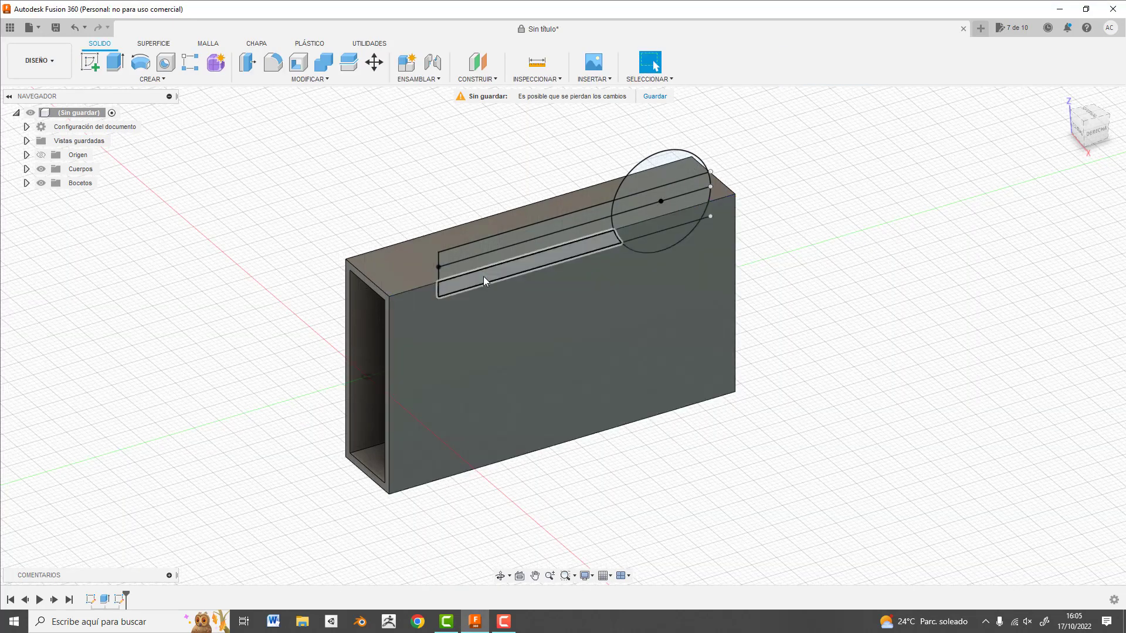
Extrude-cut the slot strip and circle profiles -15 mm into the tube's top
left_click(483, 276)
left_click(657, 225)
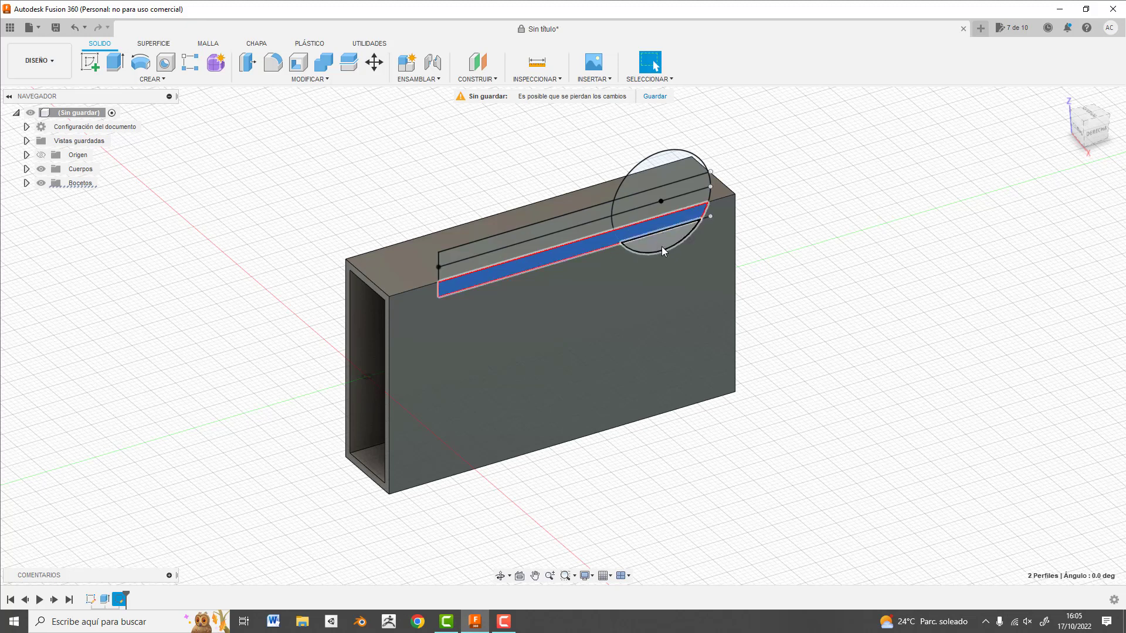
left_click(662, 247)
left_click(115, 62)
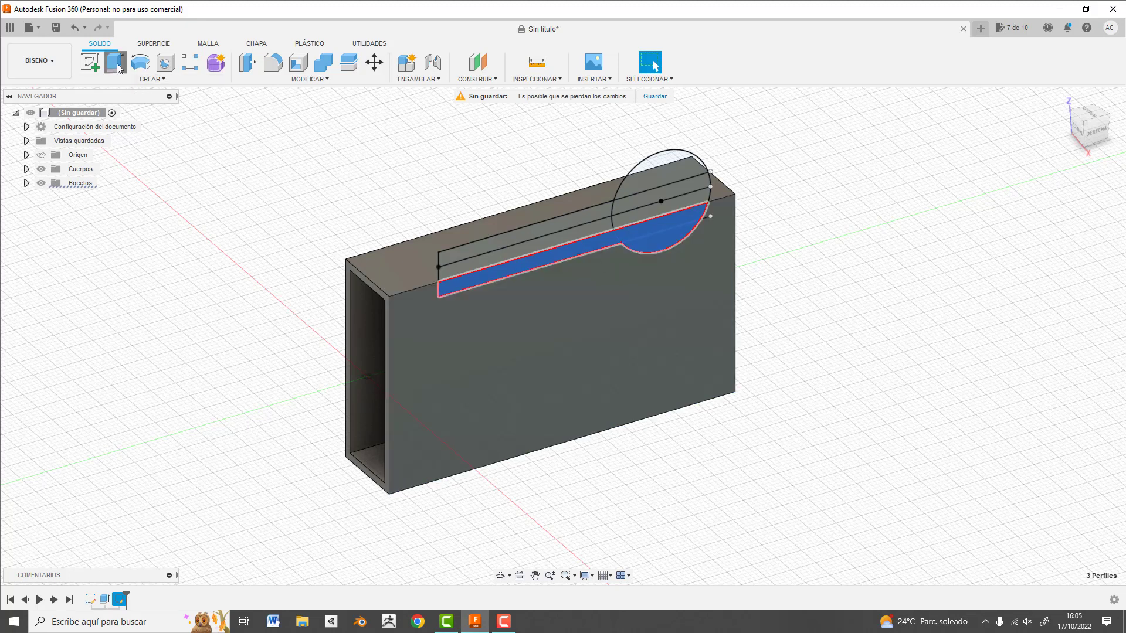
type("-15")
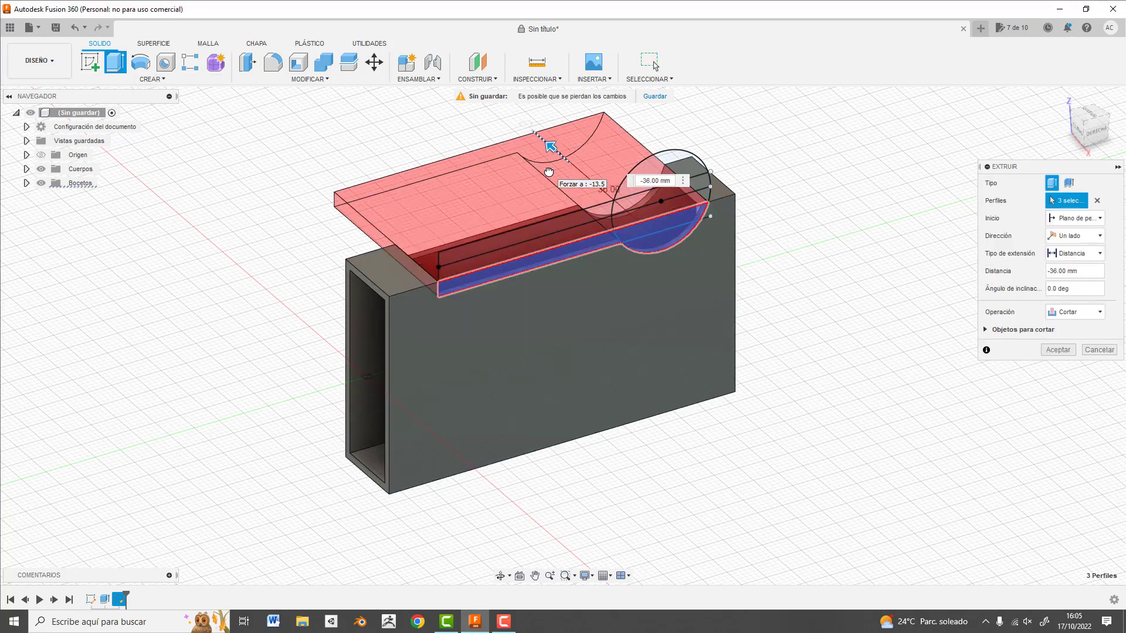
left_click(1055, 350)
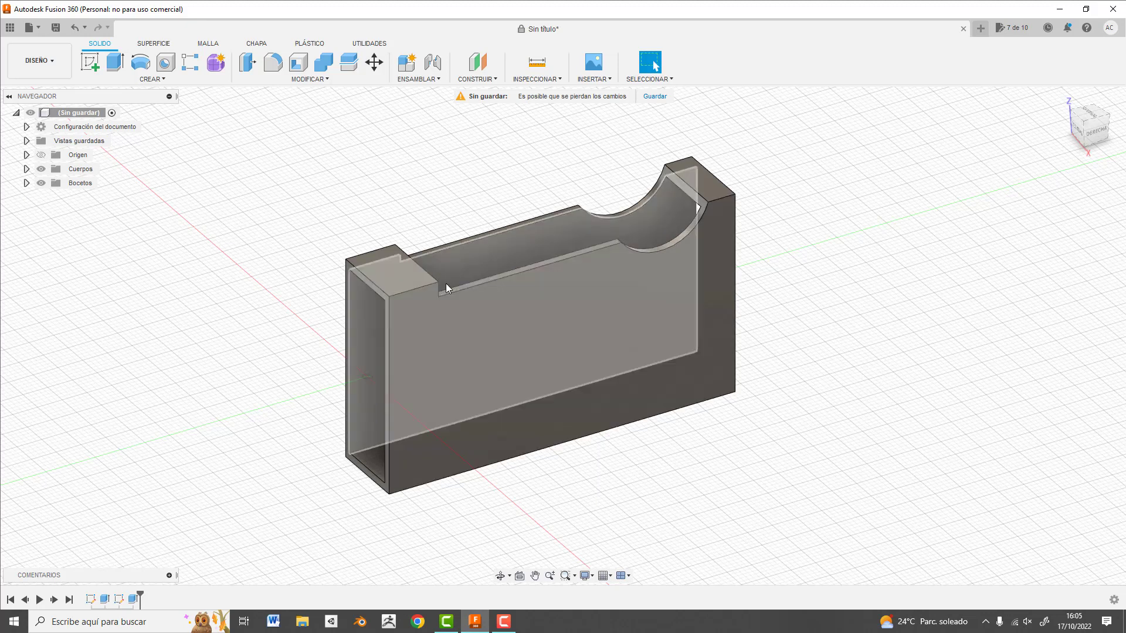
Show Boceto2 in the browser and reopen it for editing
left_click(26, 183)
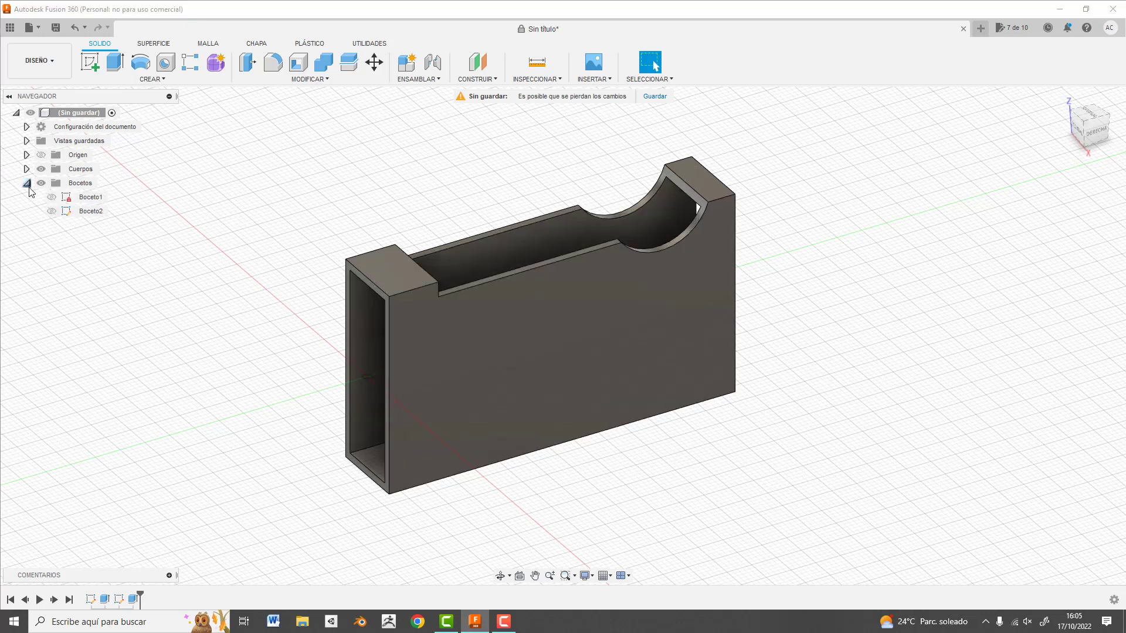
left_click(51, 216)
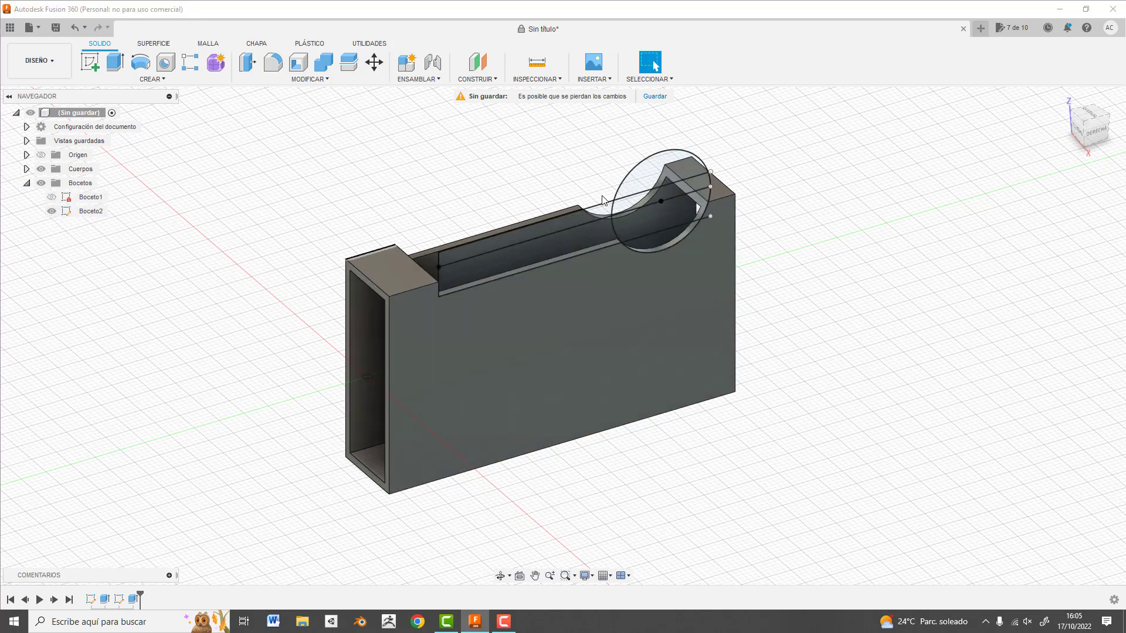
double_click(94, 212)
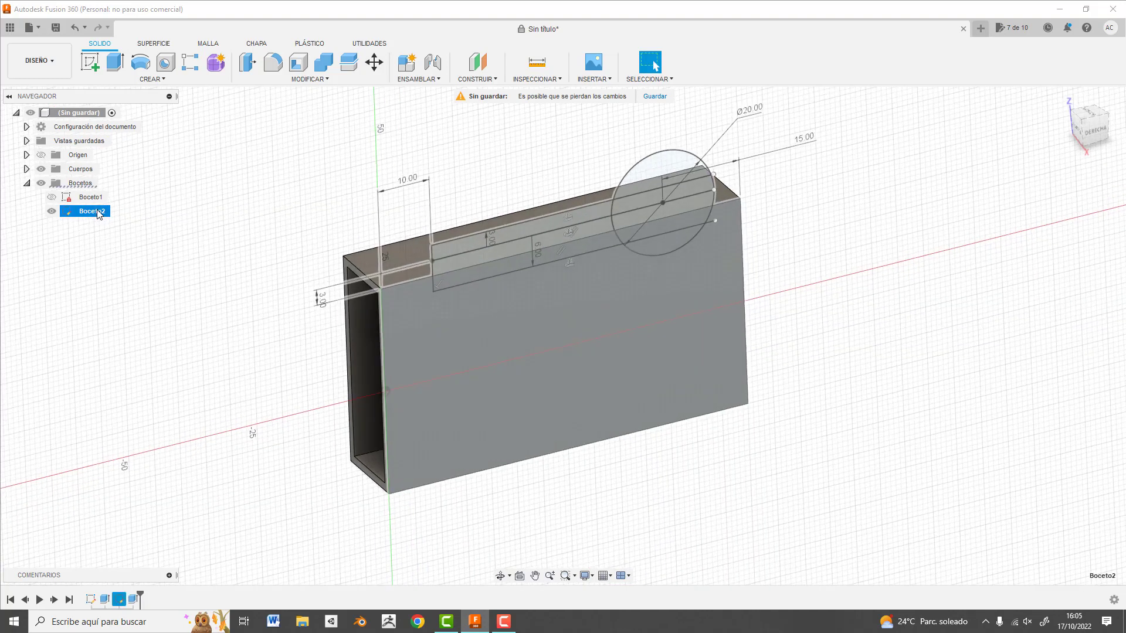
scroll(710, 170, "up", 2)
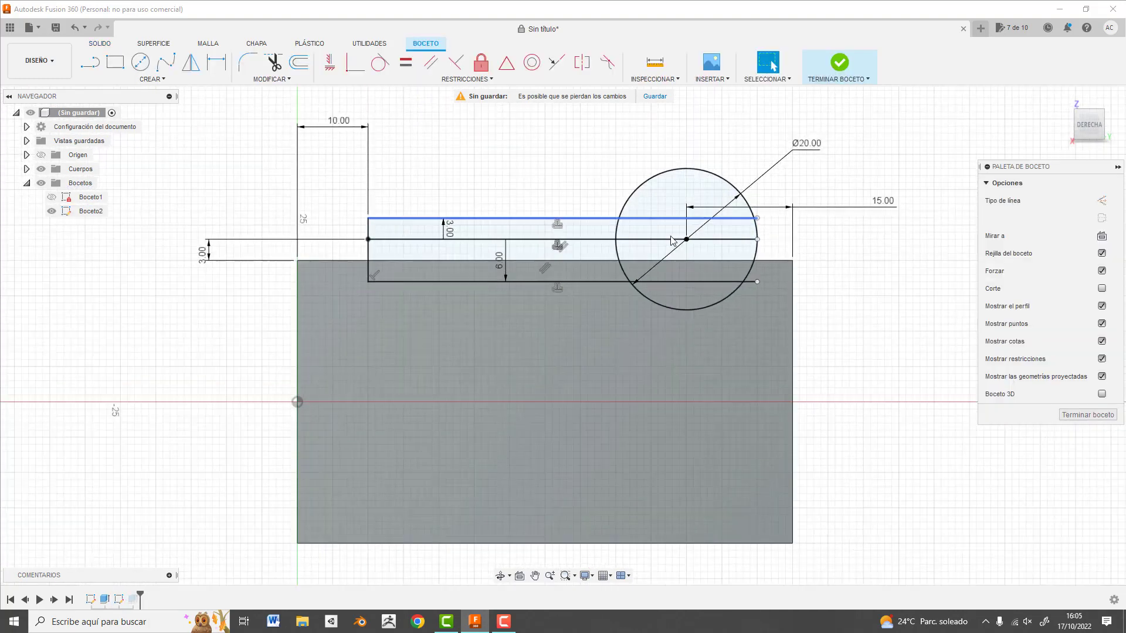
Offset the 20 mm circle 0.5 mm inward
left_click(298, 62)
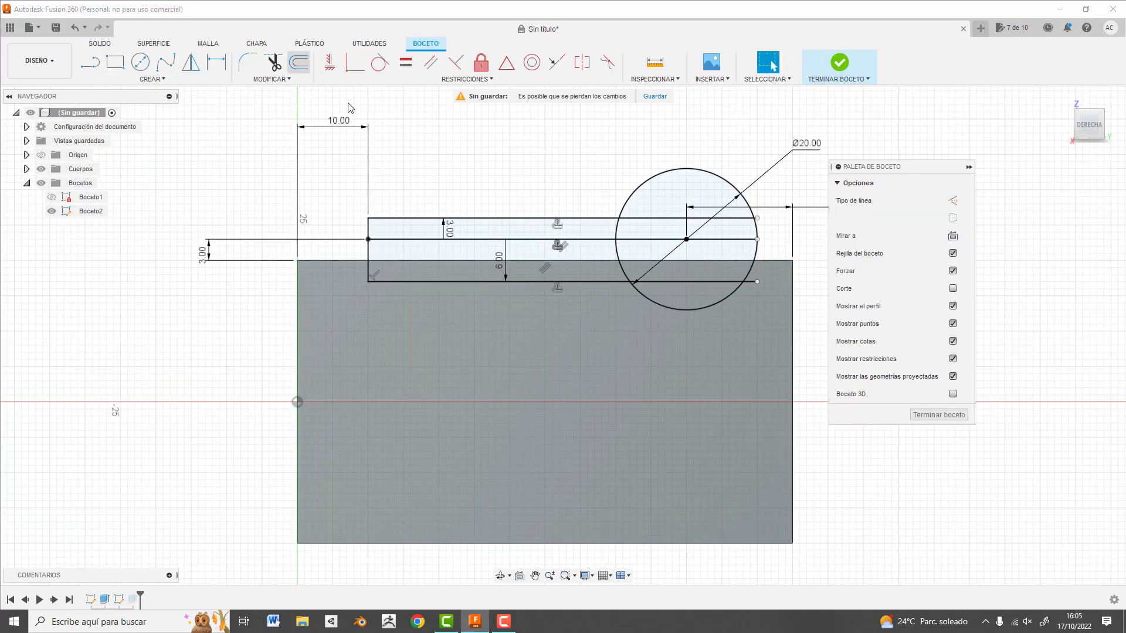
left_click(709, 174)
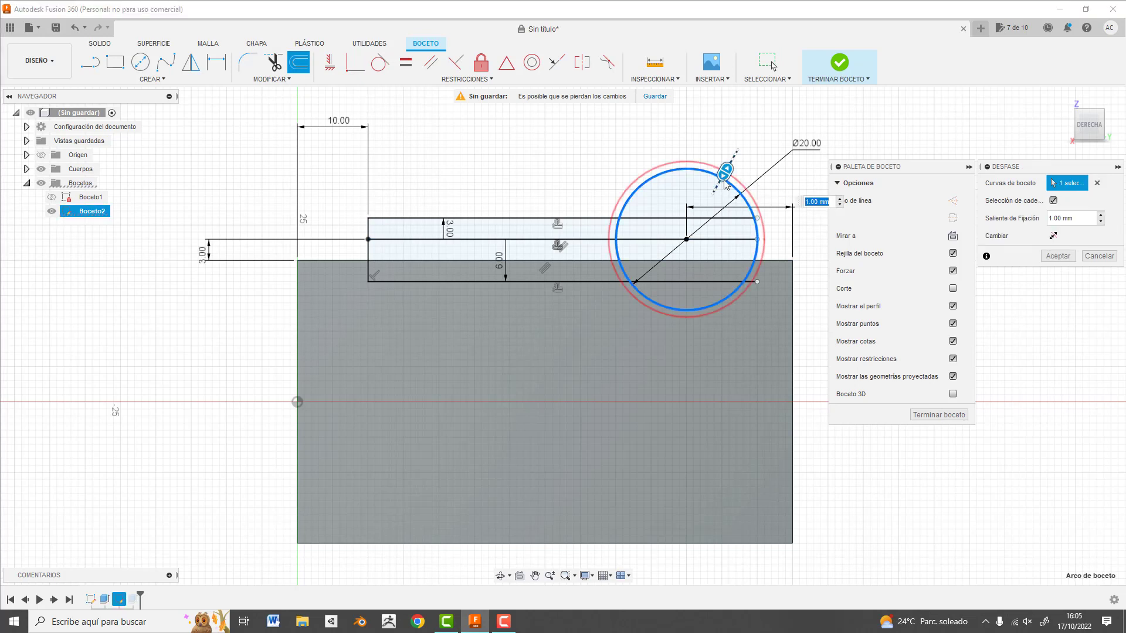
left_click_drag(725, 181, 712, 186)
type("-5")
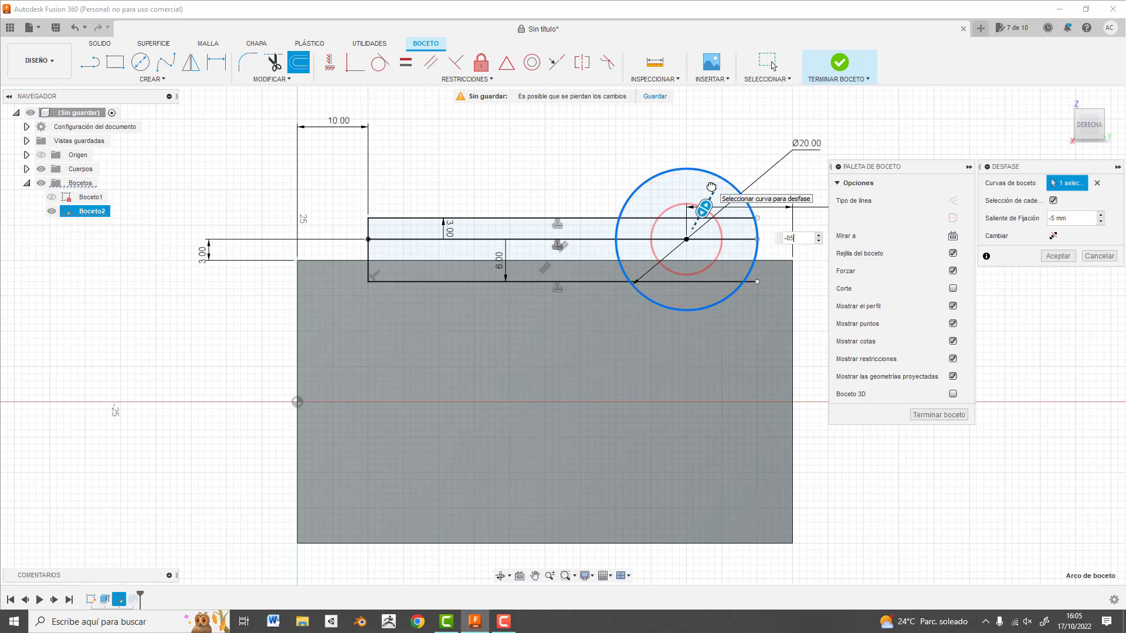
type(".5")
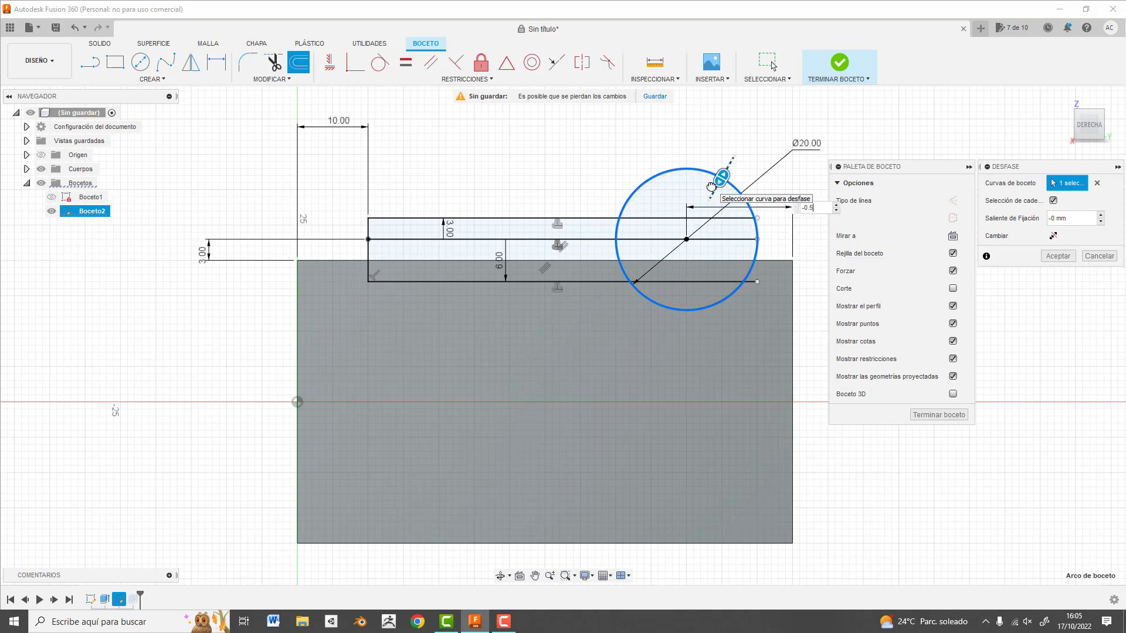
key("Return")
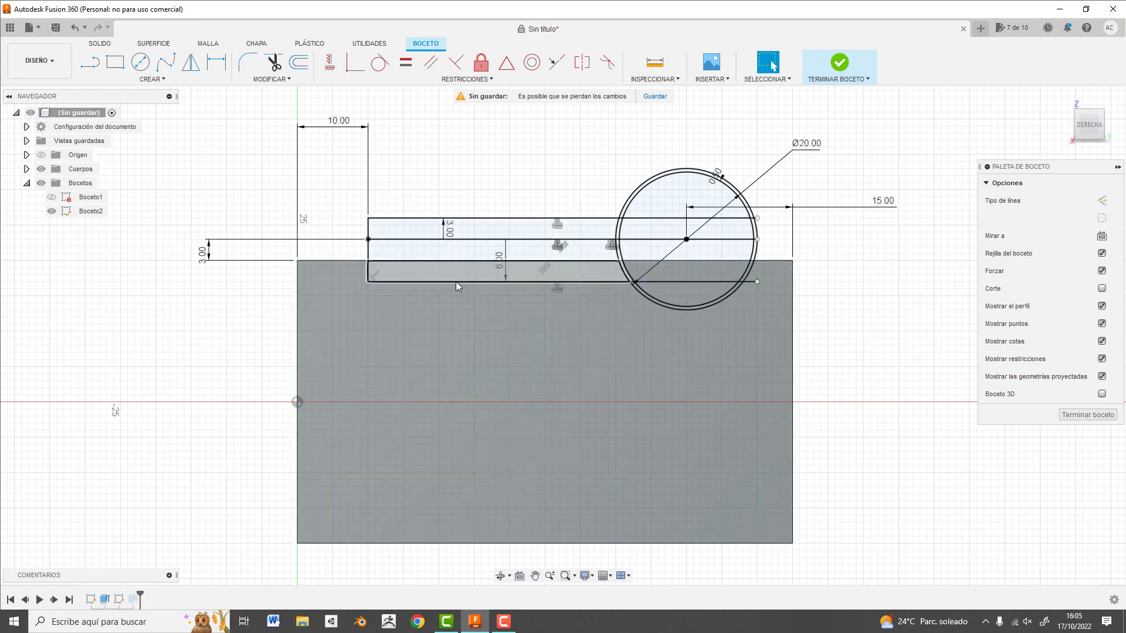
key("l")
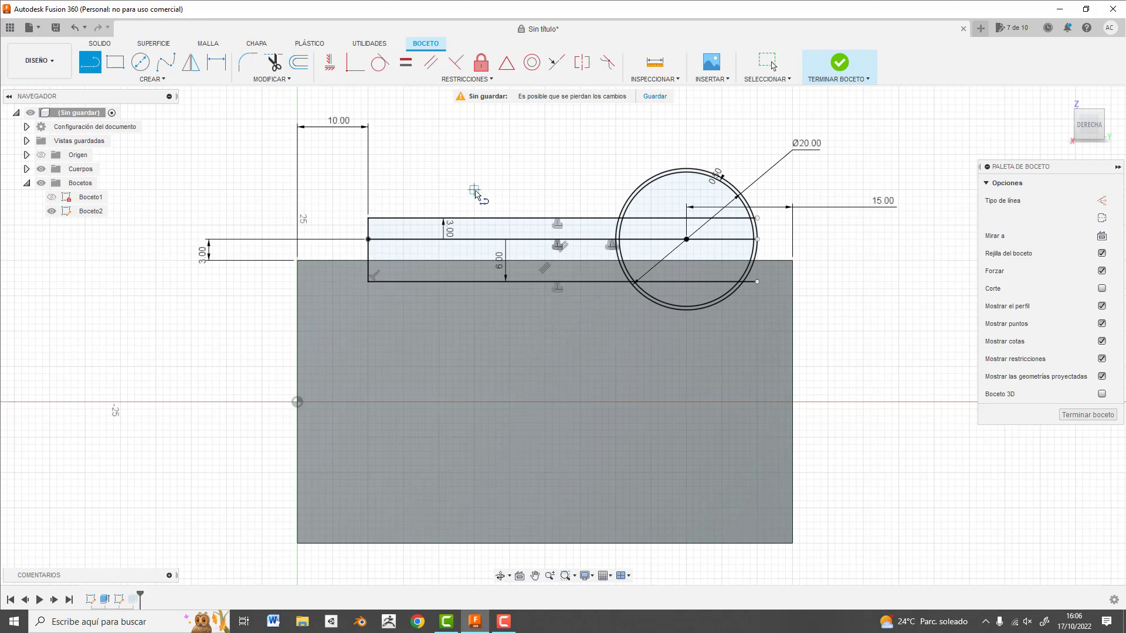
Draw a vertical line across the slot strip and offset a copy 3 mm beside it
left_click(473, 189)
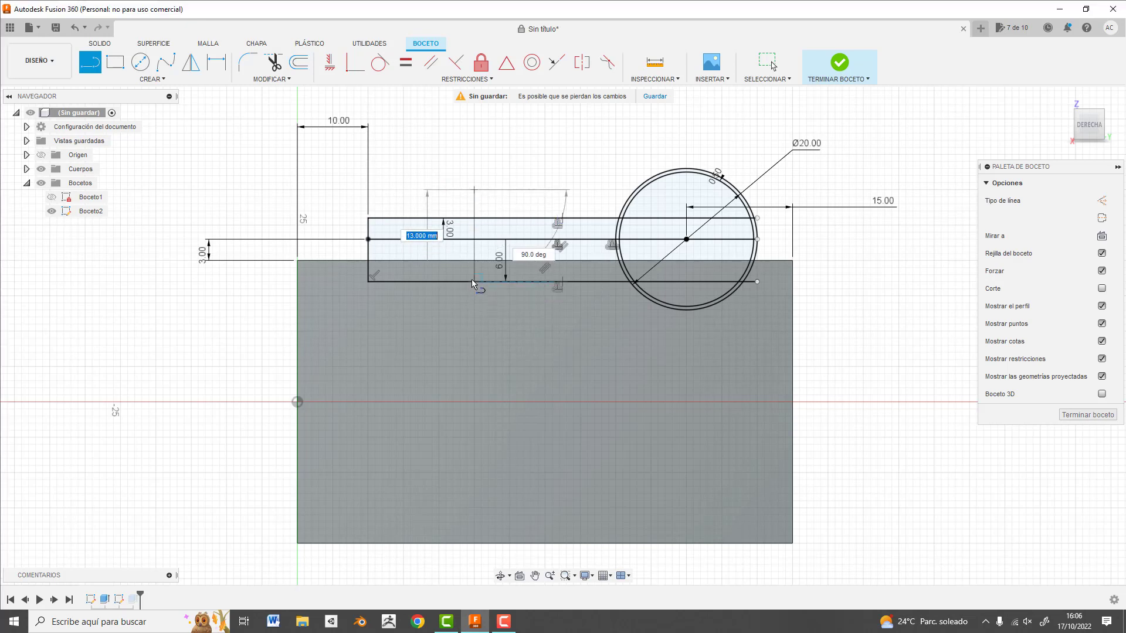
left_click(474, 280)
key("Escape")
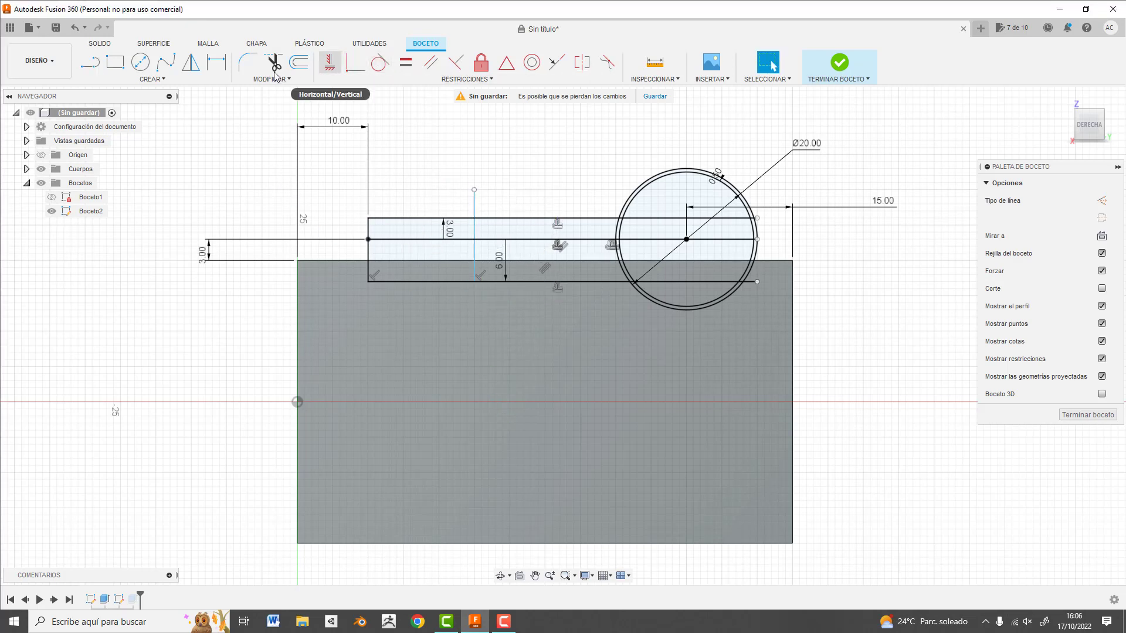
left_click(292, 64)
left_click(477, 254)
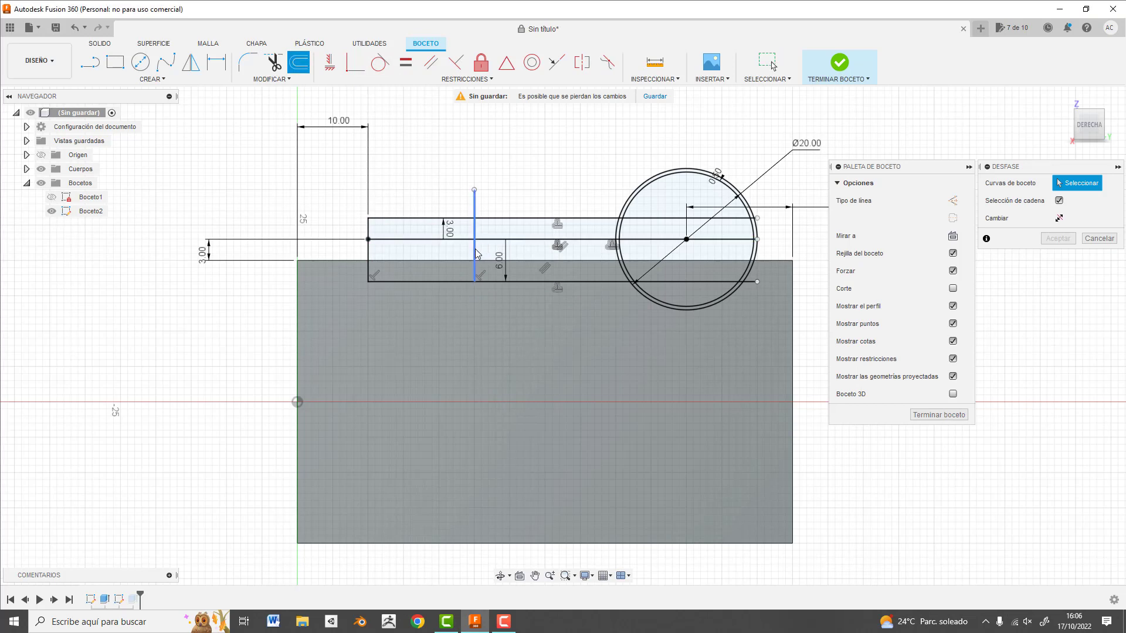
left_click_drag(467, 251, 495, 249)
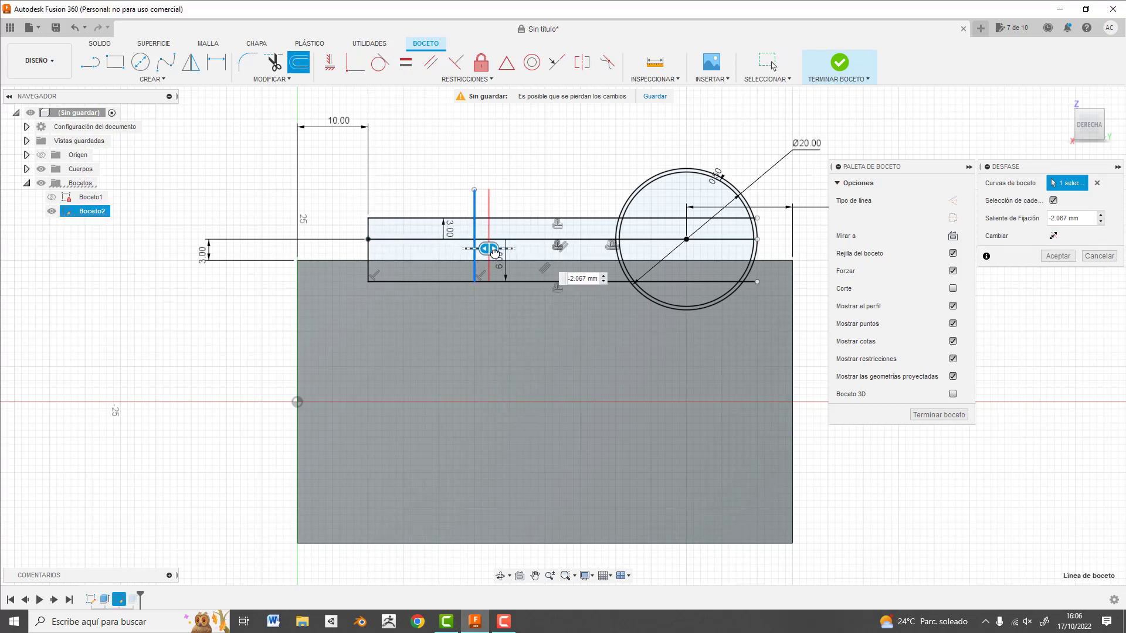
type("3")
key("Return")
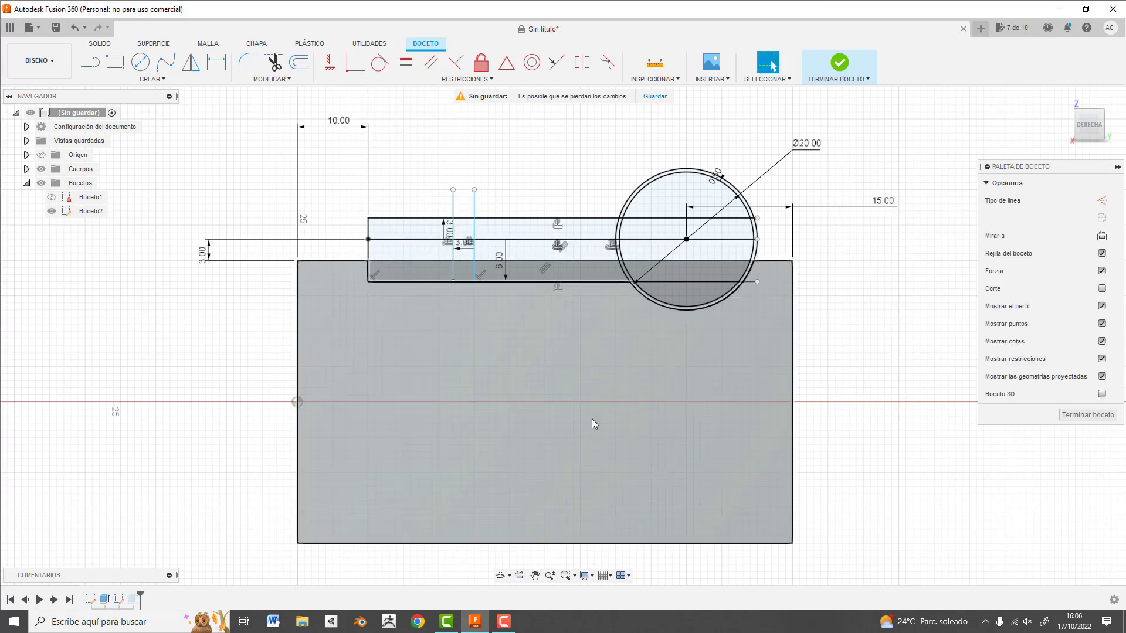
Flip the 3 mm offset to -3 and move the 6.00 dimension clear of the lines
double_click(463, 251)
type("-3")
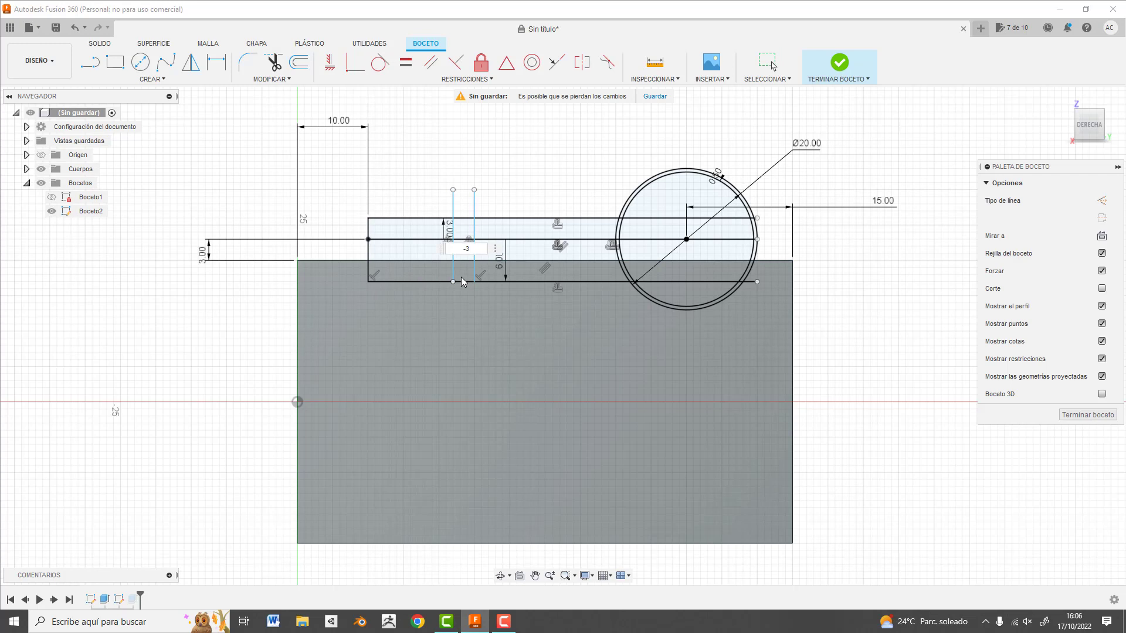
key("Return")
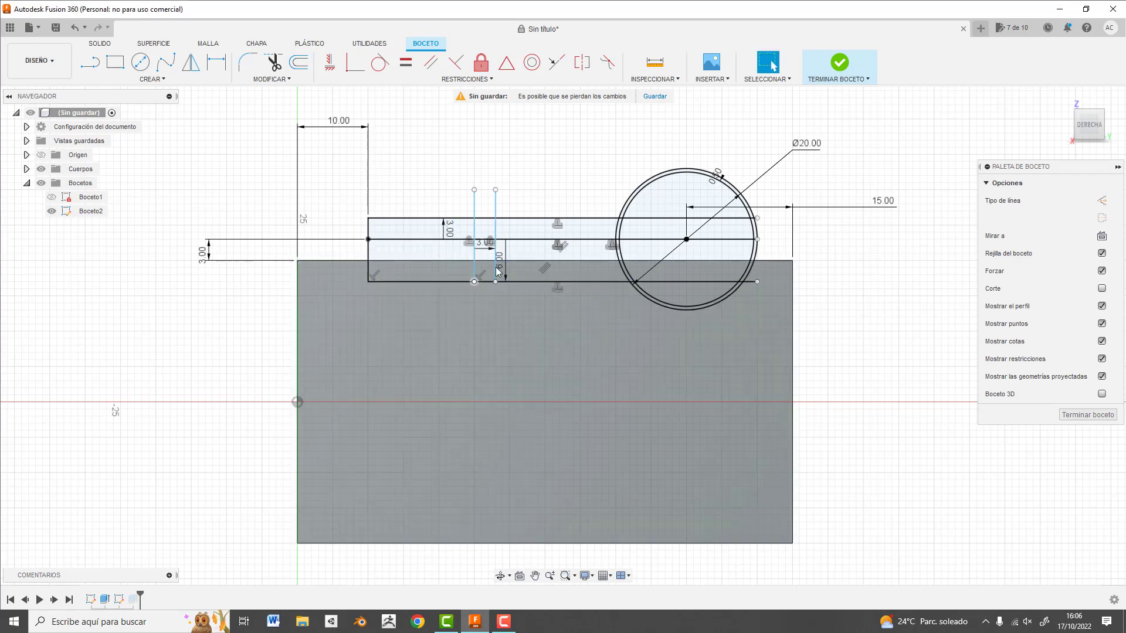
left_click(508, 262)
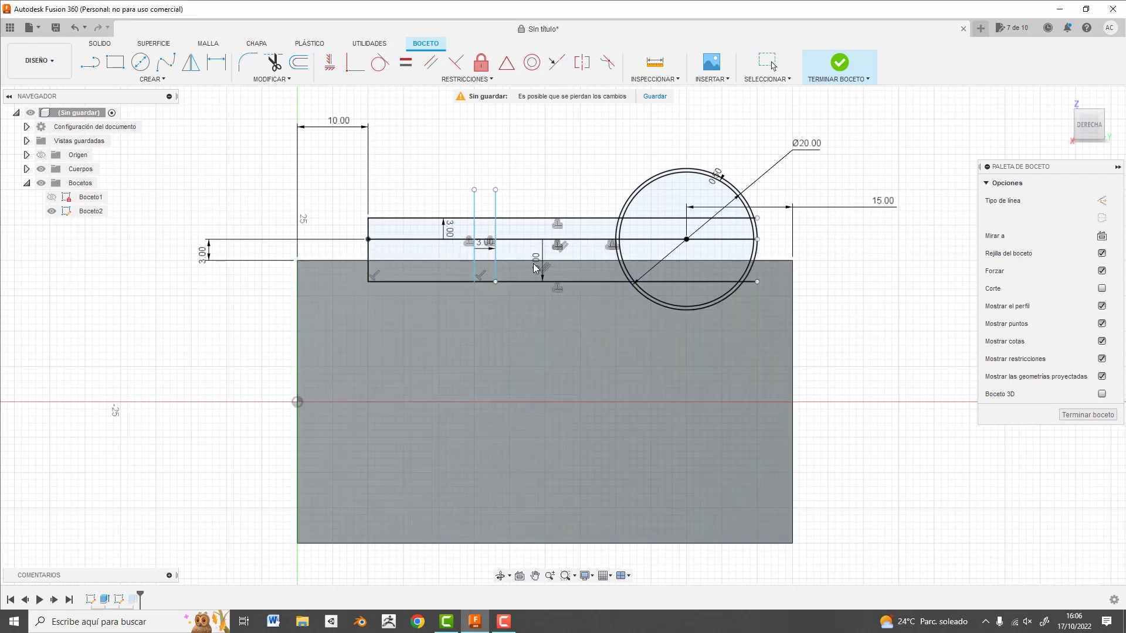
key("Escape")
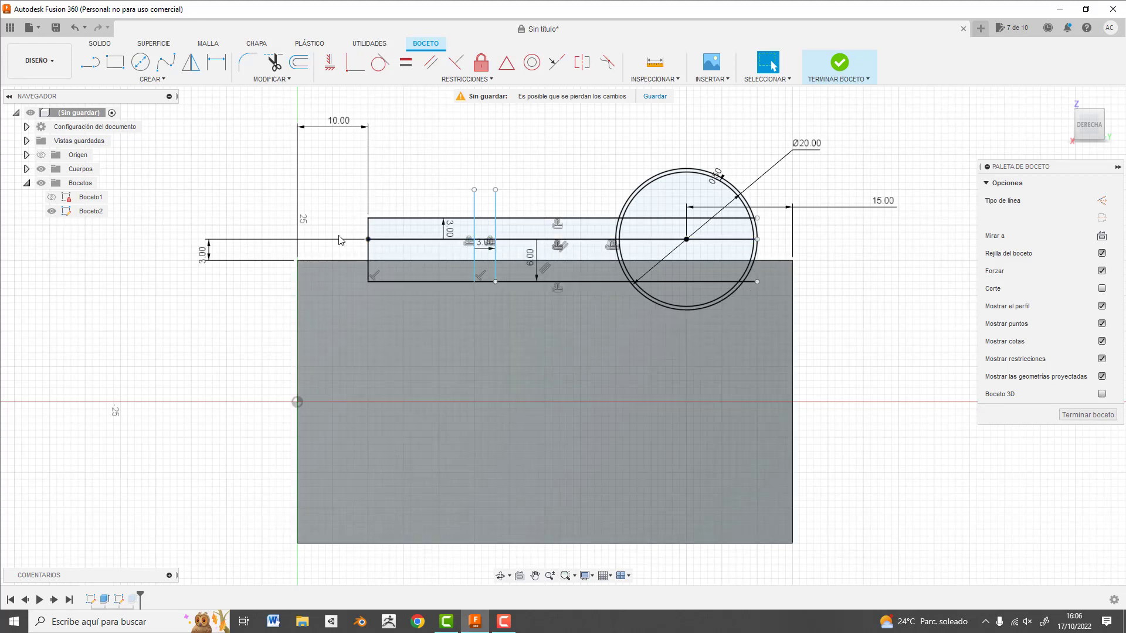
Dimension the first notch line 15.00 mm from the strip's left end
key("d")
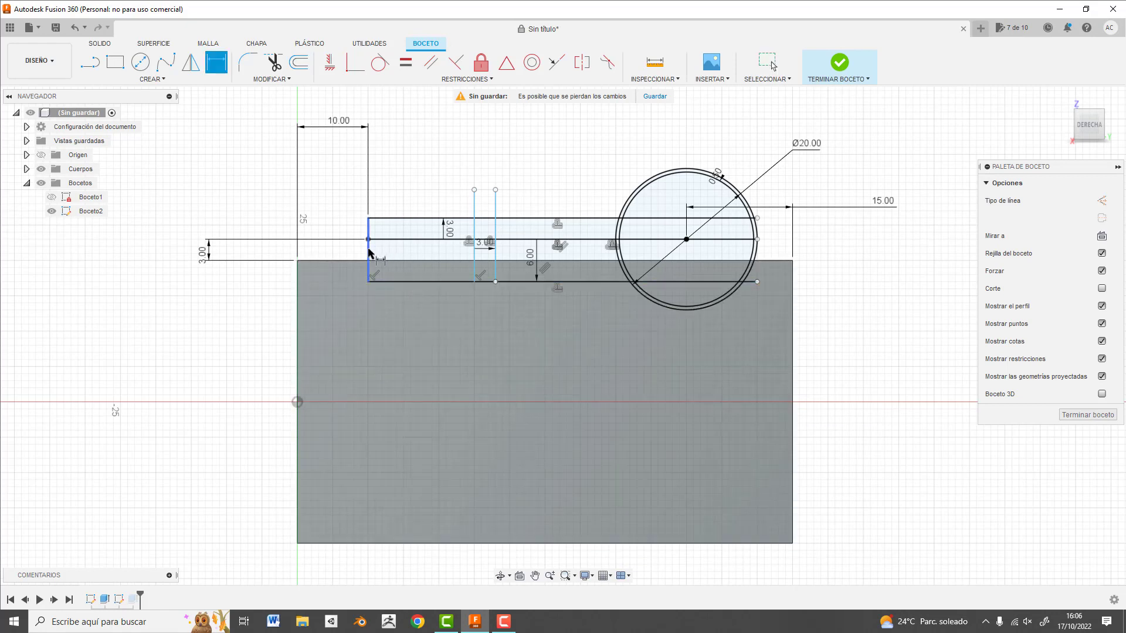
left_click(369, 252)
left_click(474, 249)
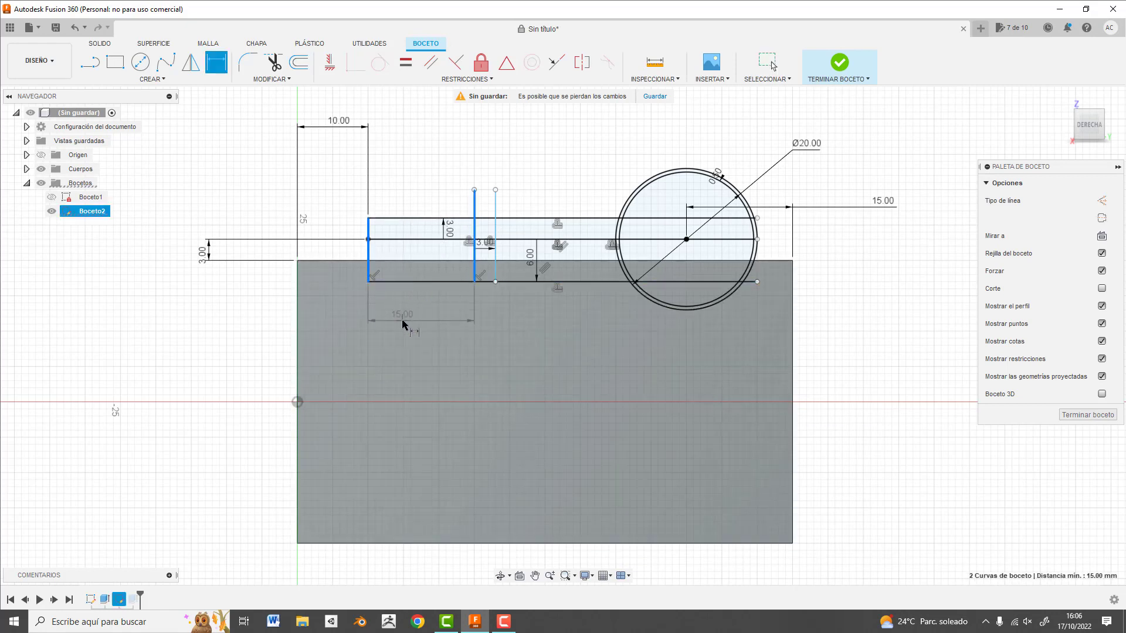
left_click(406, 336)
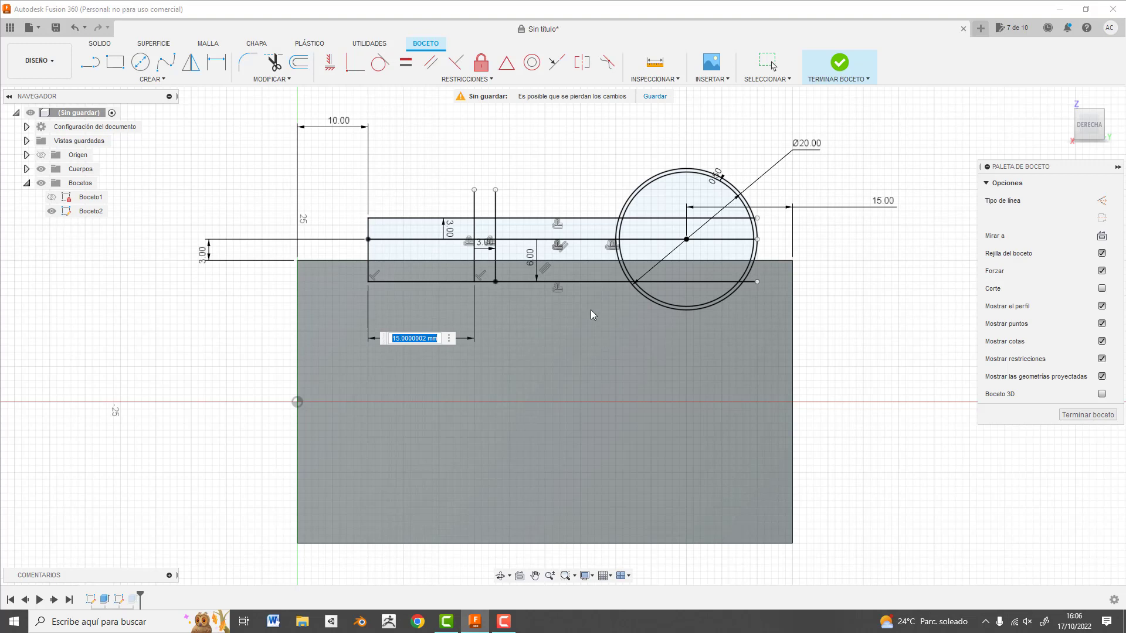
Trim the stray line pieces inside the 3 mm notch and finish the sketch
left_click(274, 61)
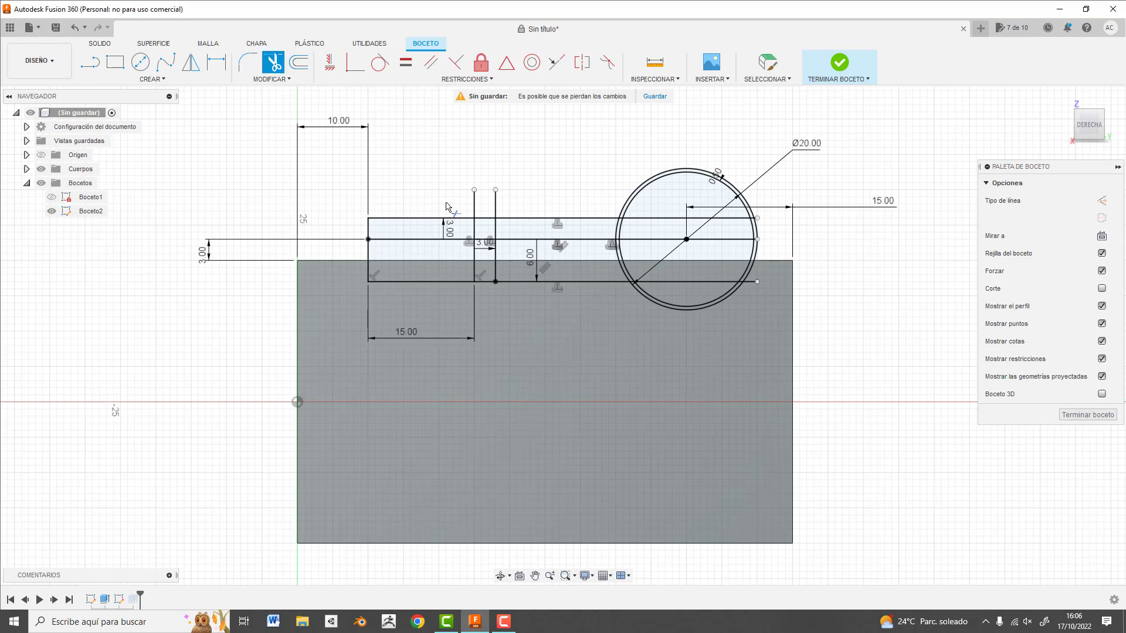
left_click(476, 208)
left_click(475, 229)
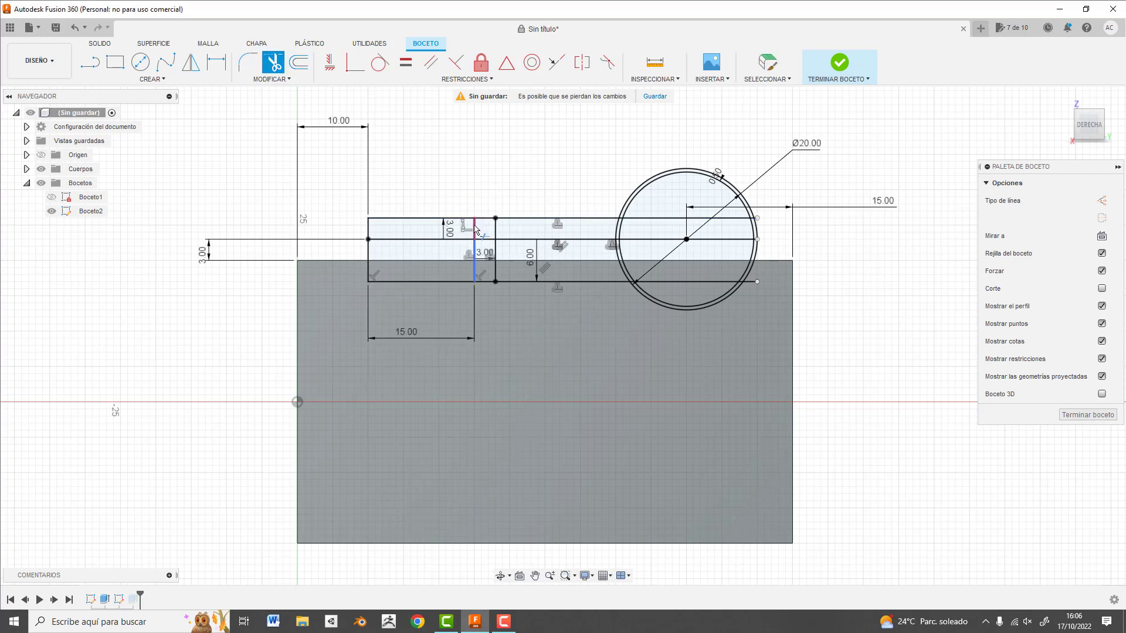
left_click(494, 232)
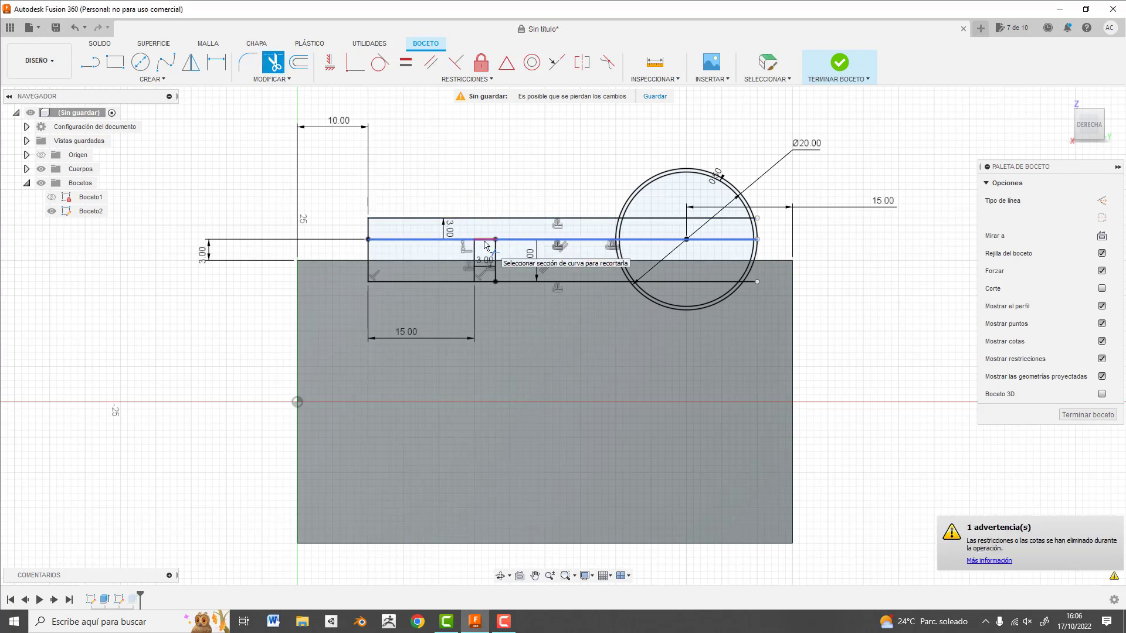
left_click(485, 240)
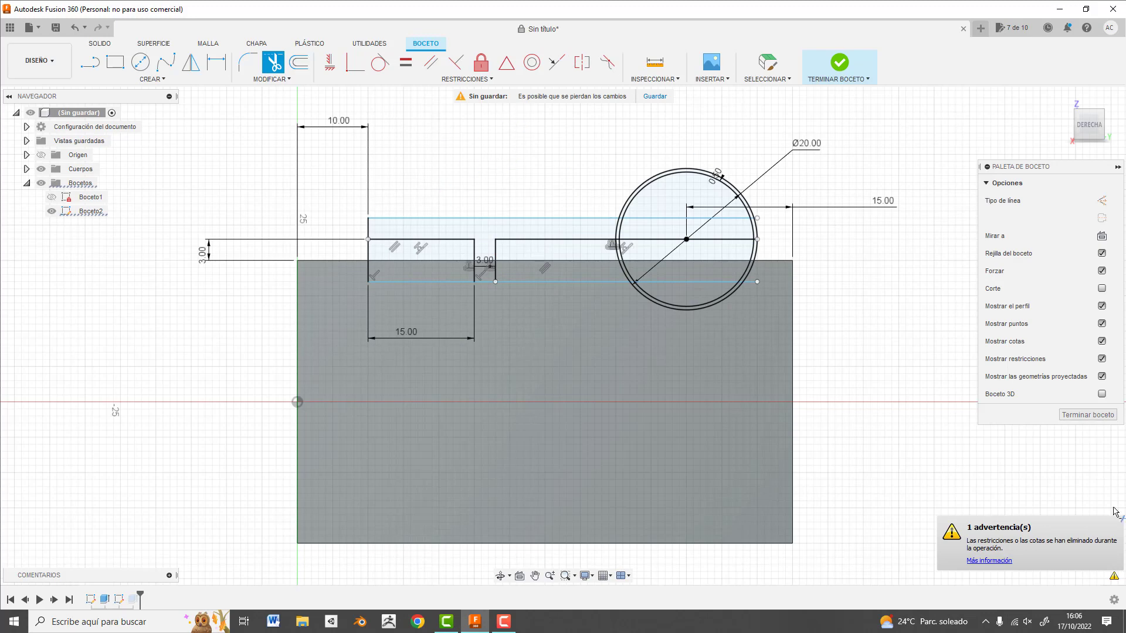
left_click(1100, 415)
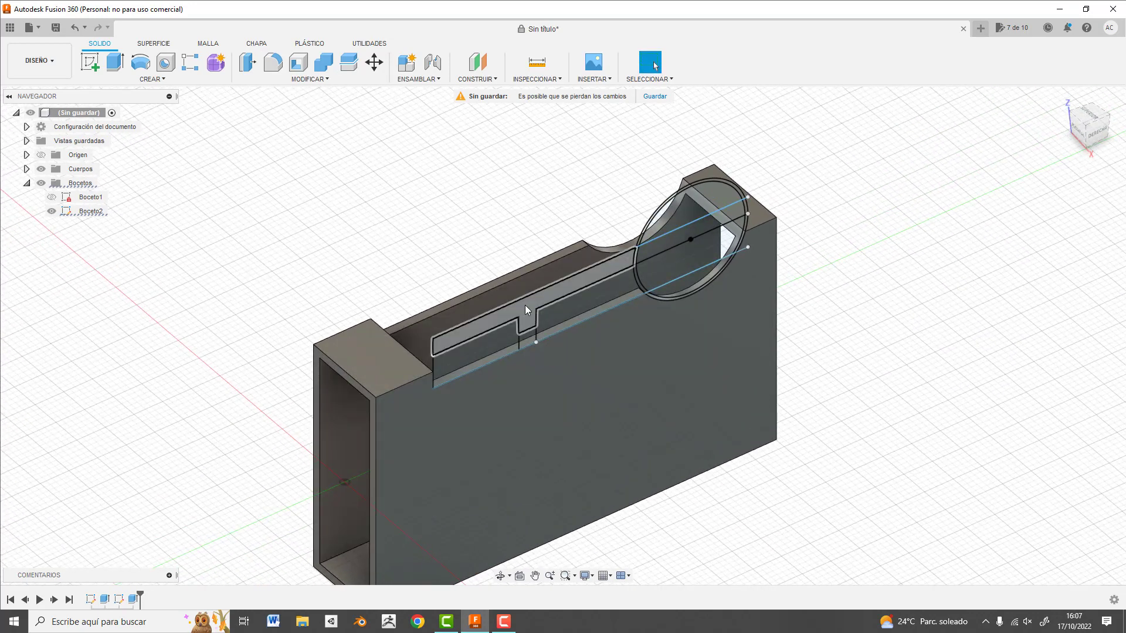
Select the T-shaped top-bar profile, the notch square and every region inside the circle: seven profiles
left_click(526, 305)
left_click(530, 344, "shift")
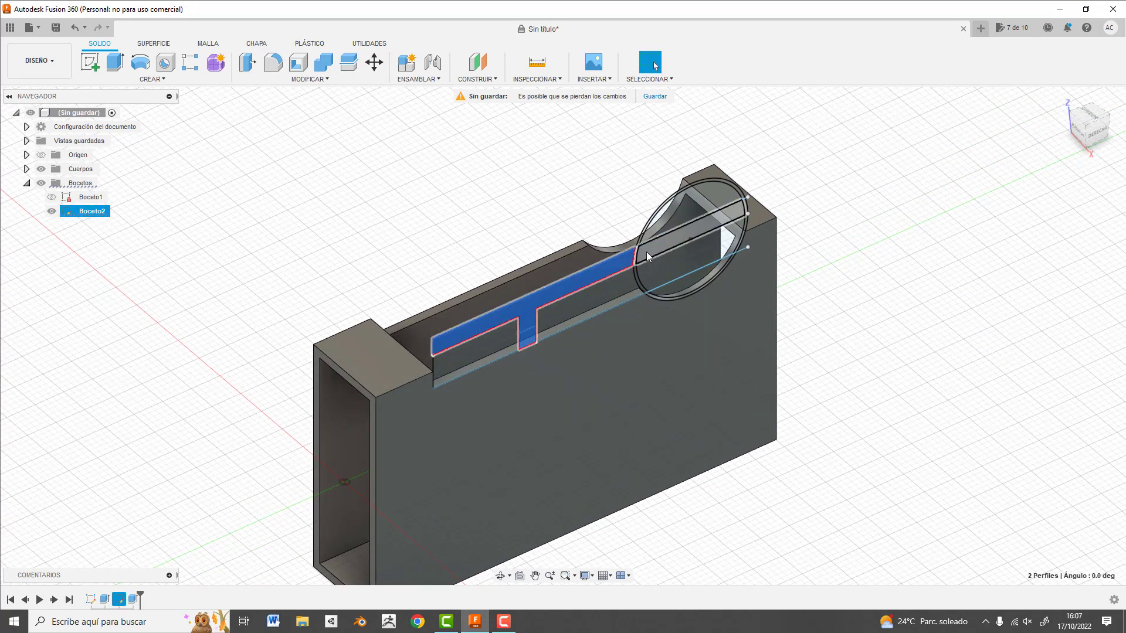
scroll(646, 252, "up", 3)
scroll(654, 269, "up", 2)
scroll(612, 248, "up", 2)
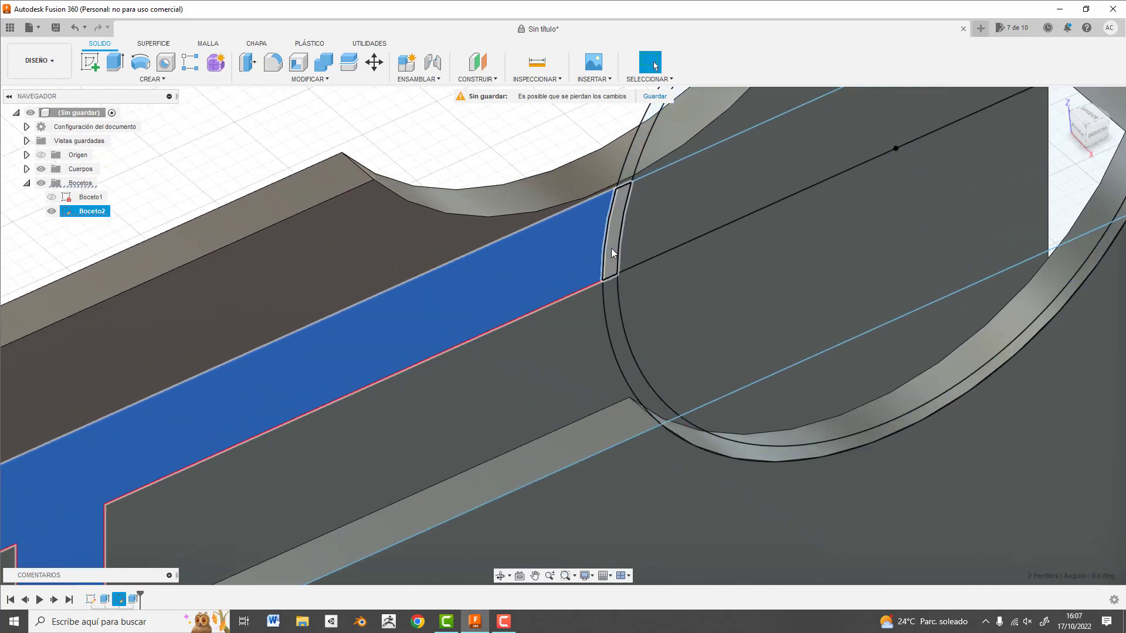
left_click(657, 223, "shift")
scroll(677, 294, "down", 2)
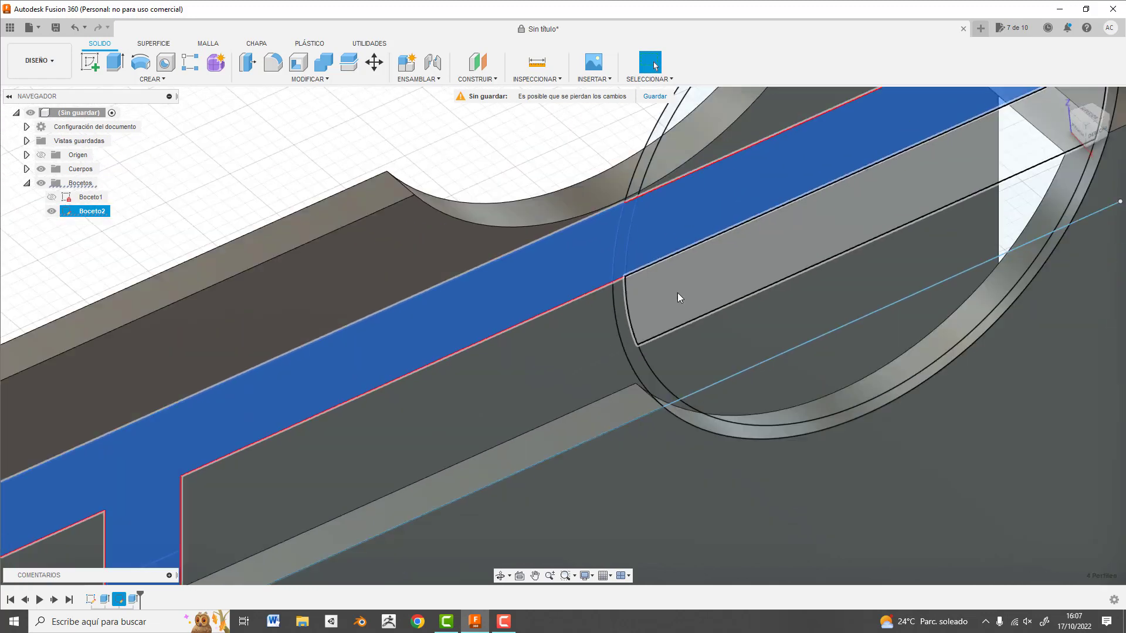
scroll(701, 272, "down", 3)
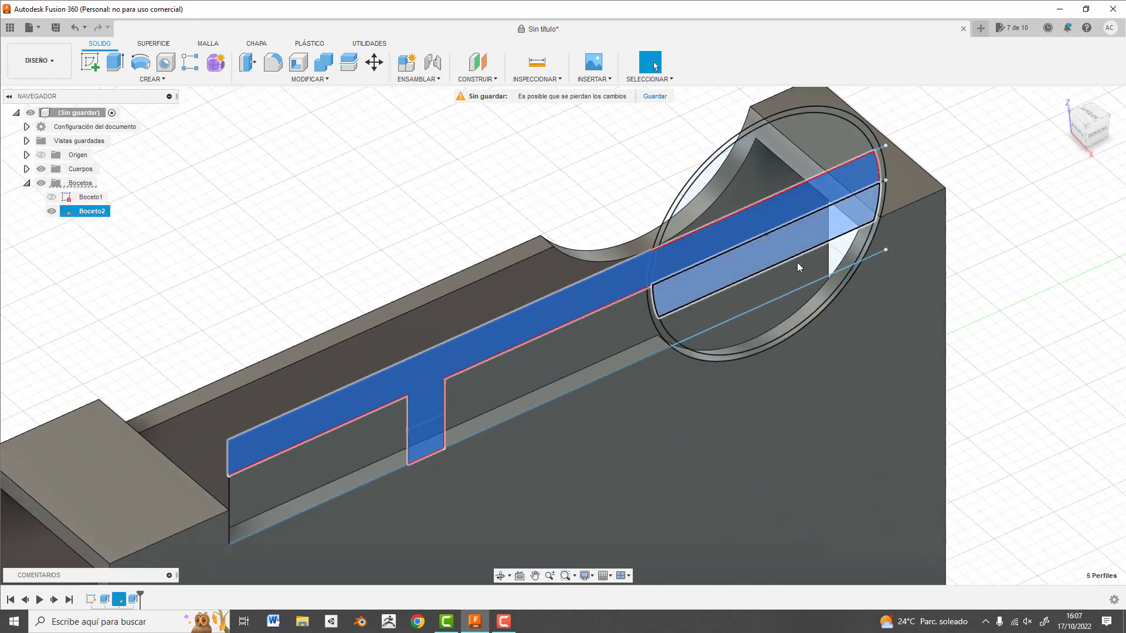
left_click(797, 262, "shift")
left_click(772, 286, "shift")
left_click(762, 326, "shift")
scroll(705, 299, "down", 2)
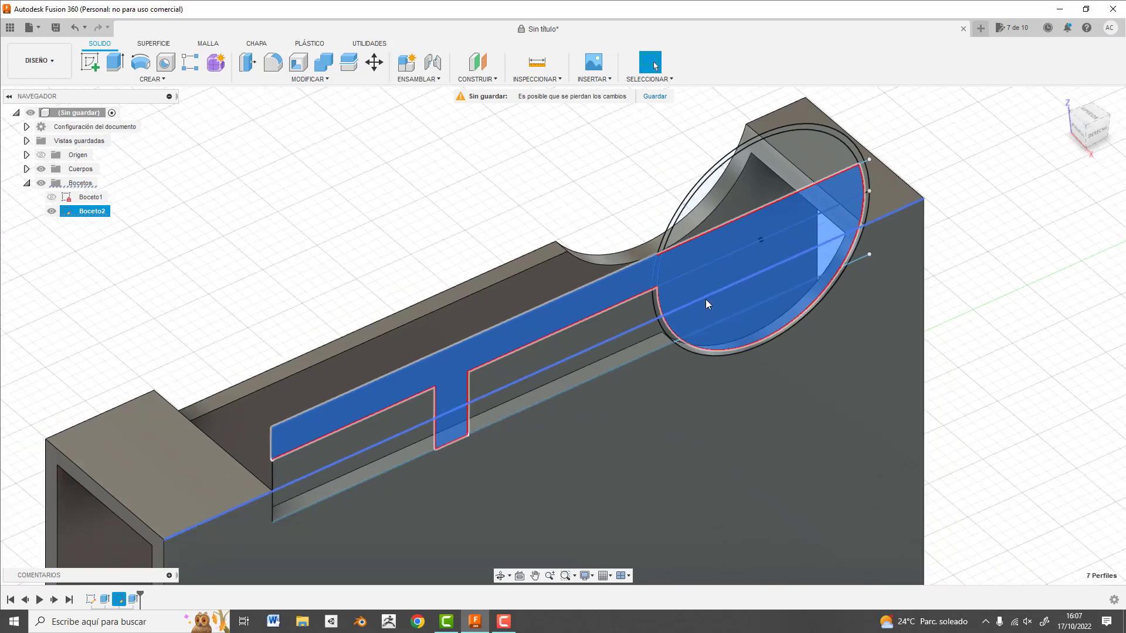
scroll(705, 299, "down", 2)
Extrude the seven selected profiles 15 mm, joined to the body, and hide Boceto2
left_click(115, 62)
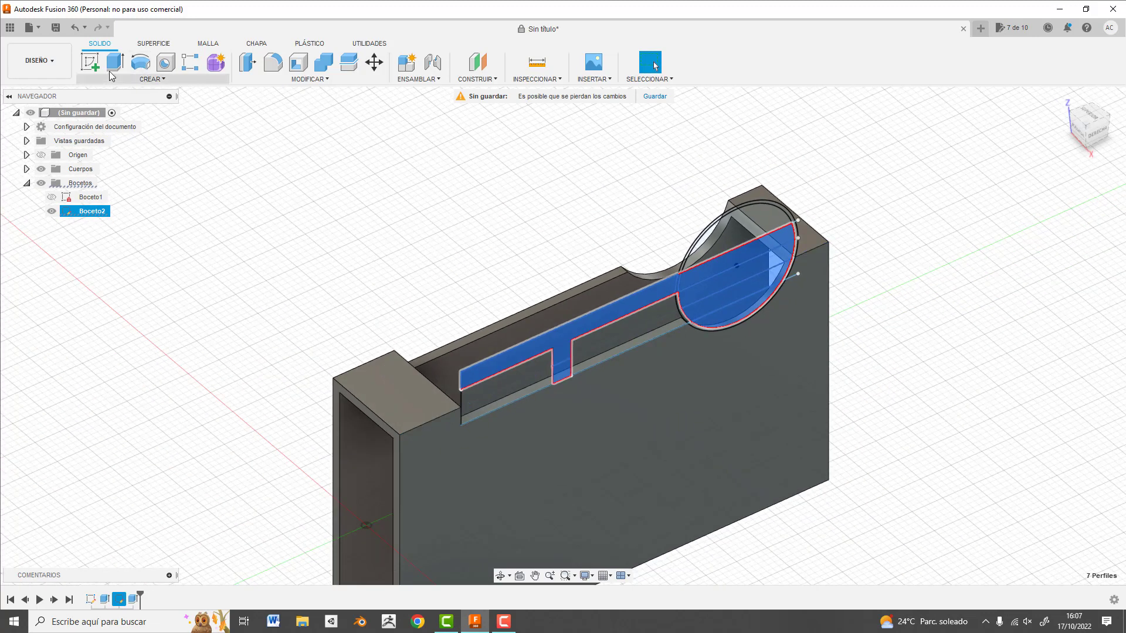
left_click_drag(745, 317, 680, 279)
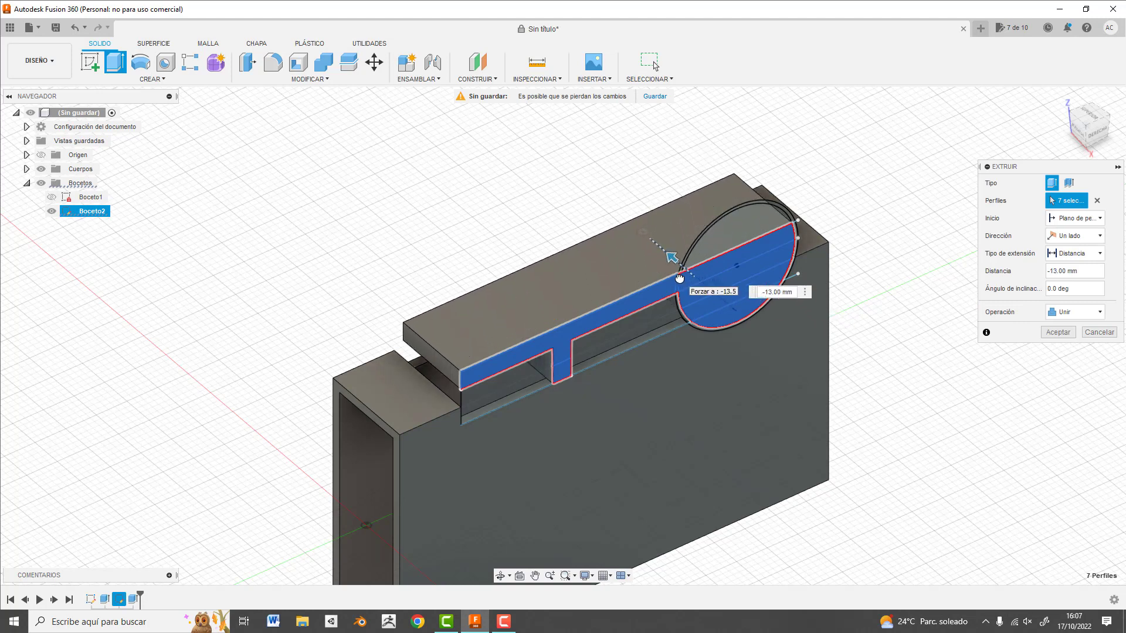
left_click_drag(680, 279, 671, 273)
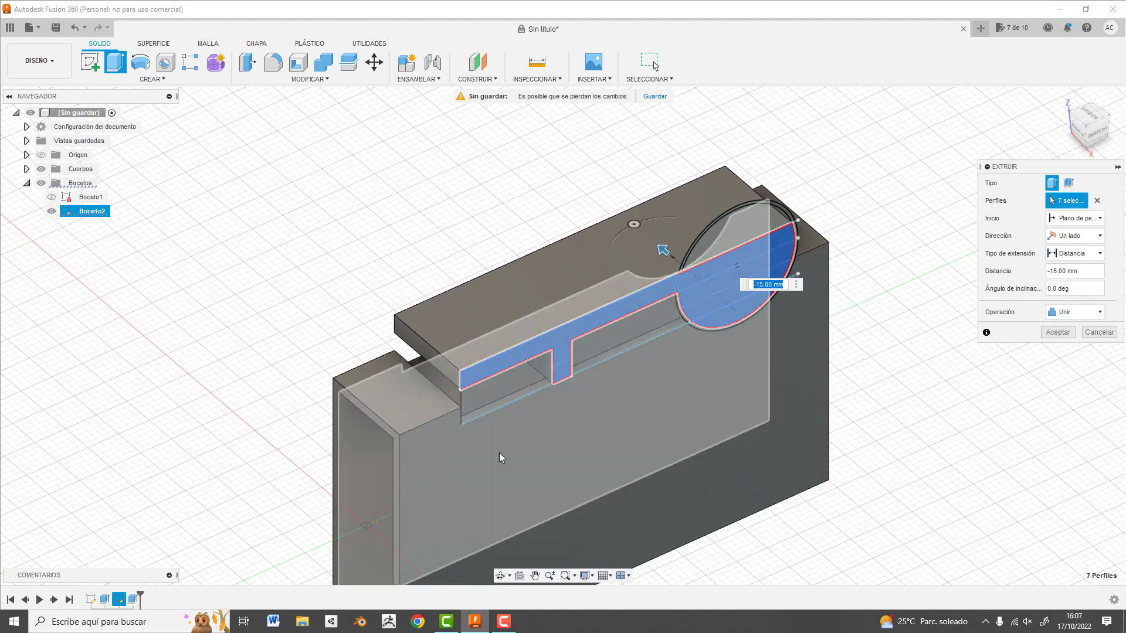
left_click(1058, 332)
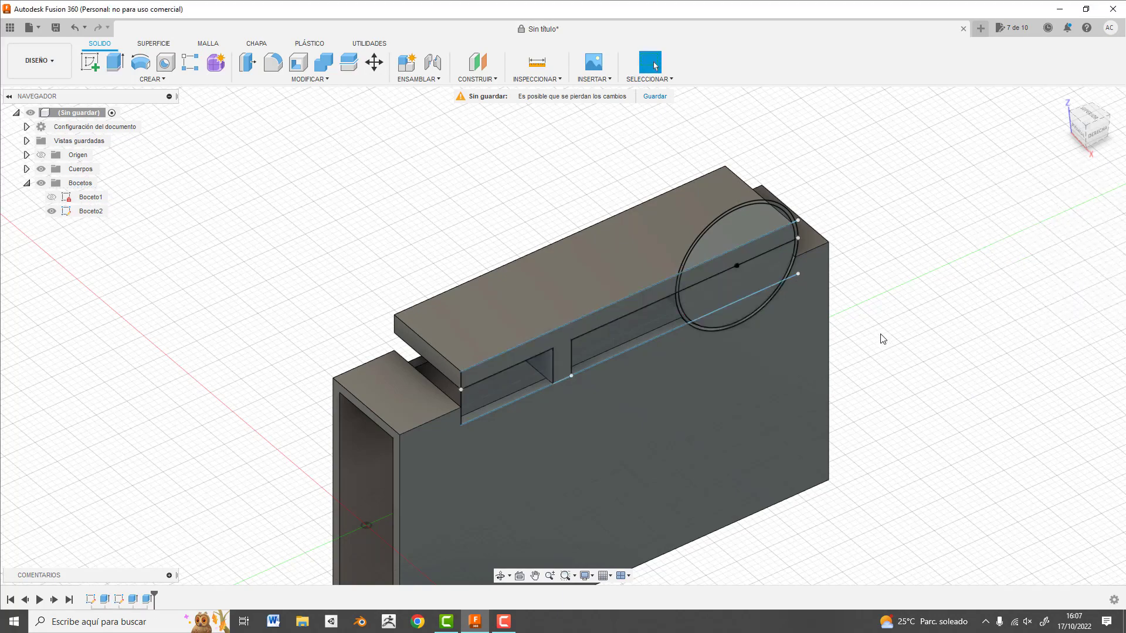
left_click(52, 212)
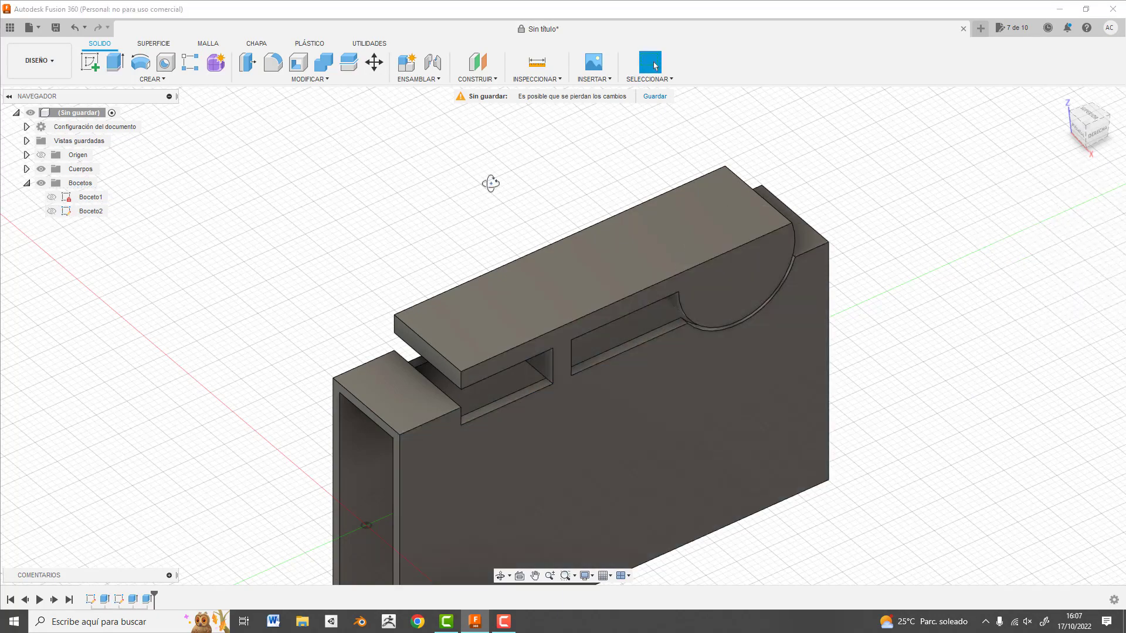
Orbit around the part to inspect the slots and pick slot-end edges beside the round notch
mouse_move(491, 183)
middle_mouse_down("shift")
mouse_move(437, 154)
mouse_move(384, 154)
mouse_move(528, 226)
mouse_move(505, 191)
mouse_move(531, 220)
middle_mouse_up("shift")
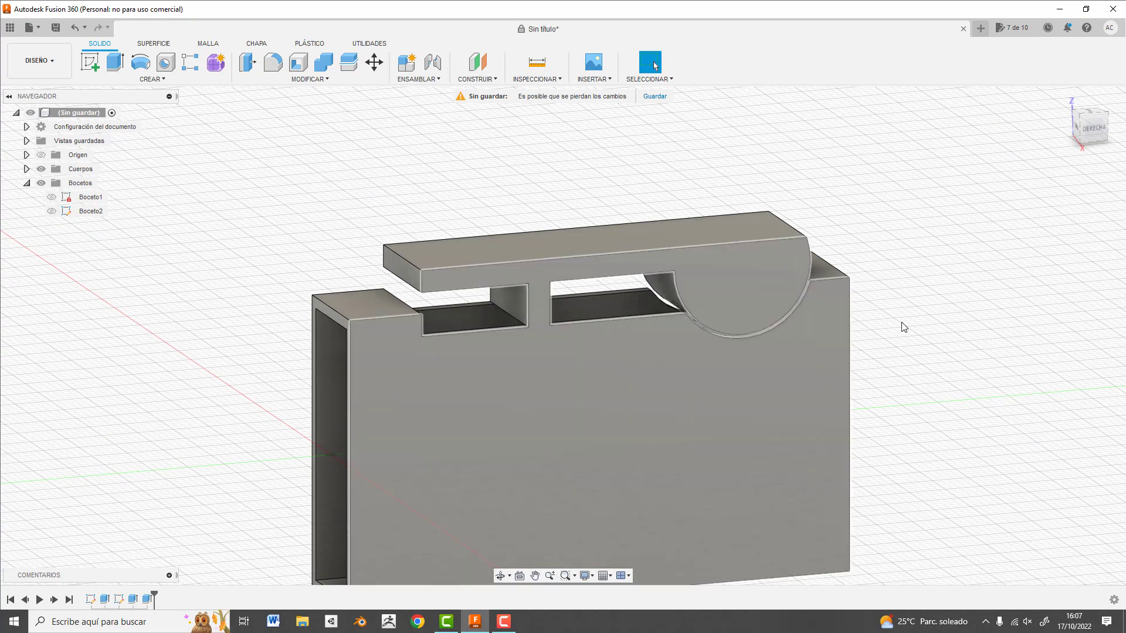
mouse_move(583, 309)
middle_mouse_down("shift")
mouse_move(565, 317)
mouse_move(563, 305)
mouse_move(730, 276)
middle_mouse_up("shift")
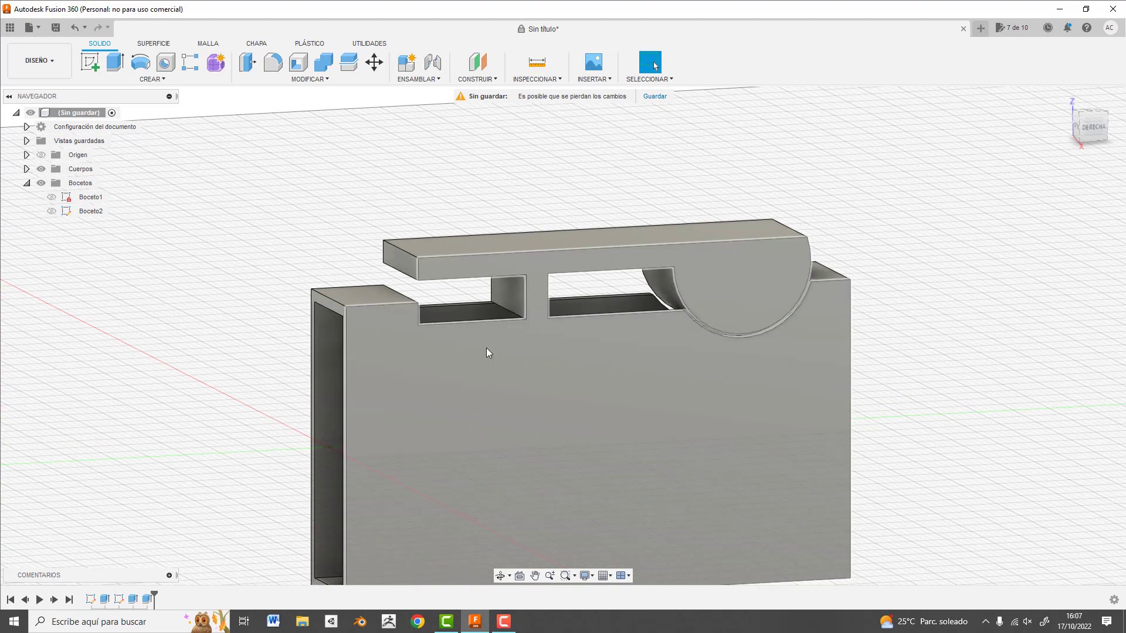
mouse_move(541, 303)
middle_mouse_down("shift")
mouse_move(480, 316)
mouse_move(541, 308)
middle_mouse_up("shift")
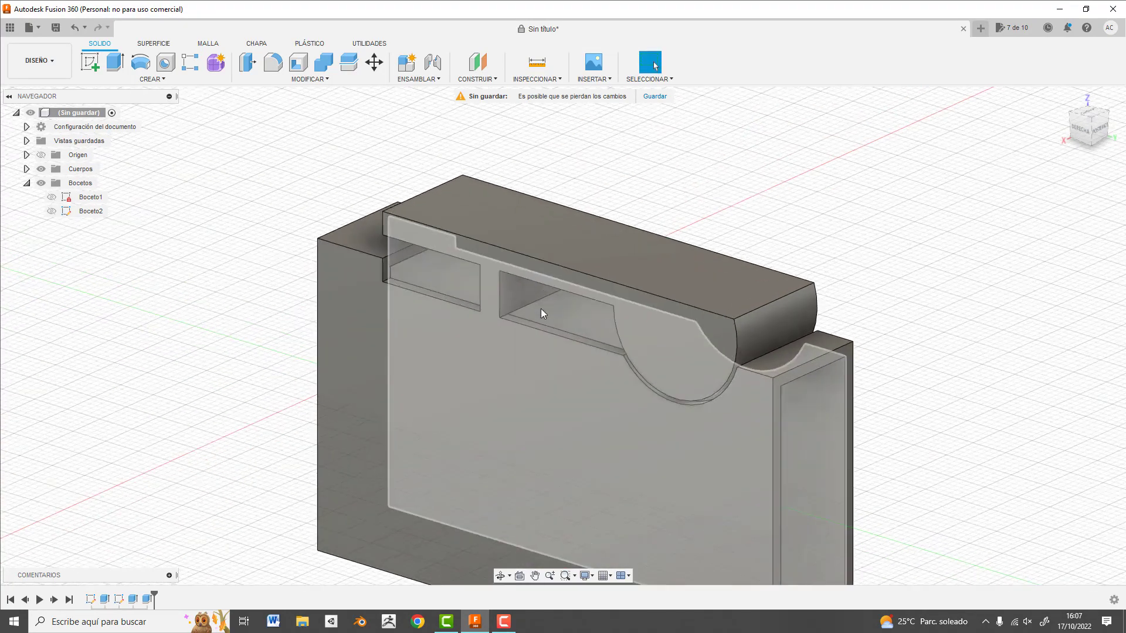
scroll(541, 308, "up", 5)
scroll(529, 311, "down", 3)
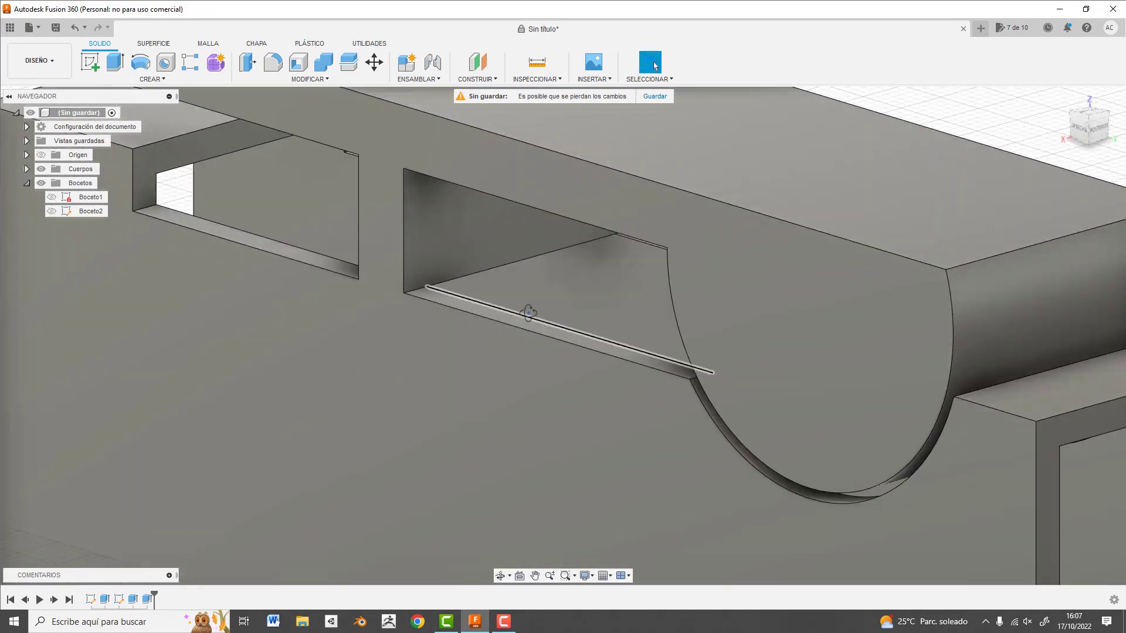
scroll(531, 315, "down", 3)
scroll(531, 317, "down", 2)
middle_click_drag(450, 223, 452, 228, "shift")
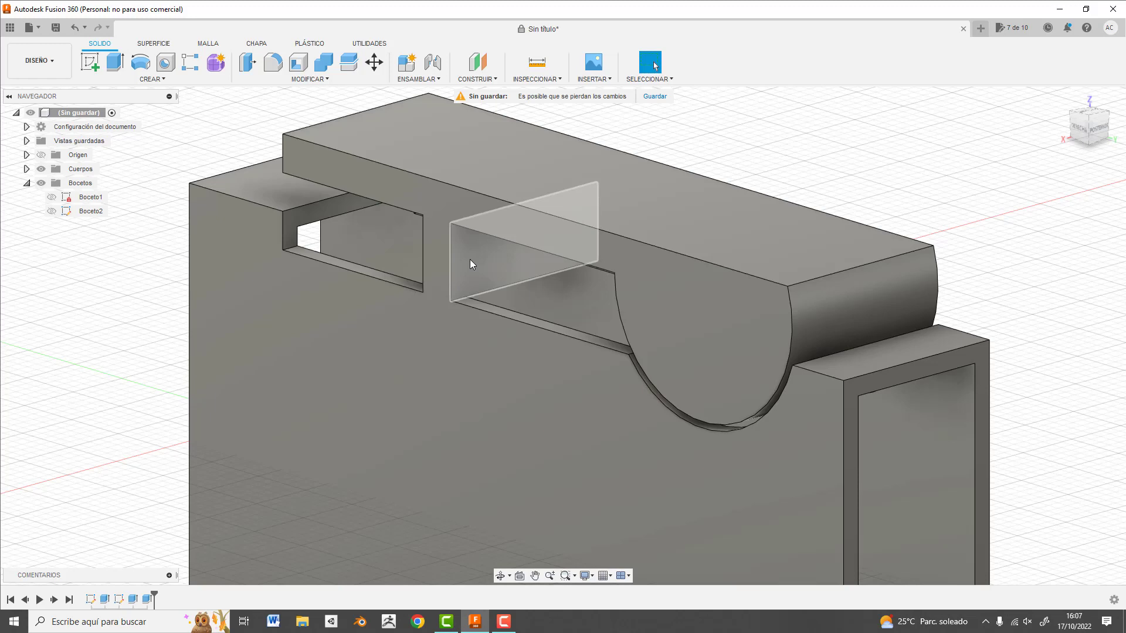
middle_click_drag(469, 273, 483, 262, "shift")
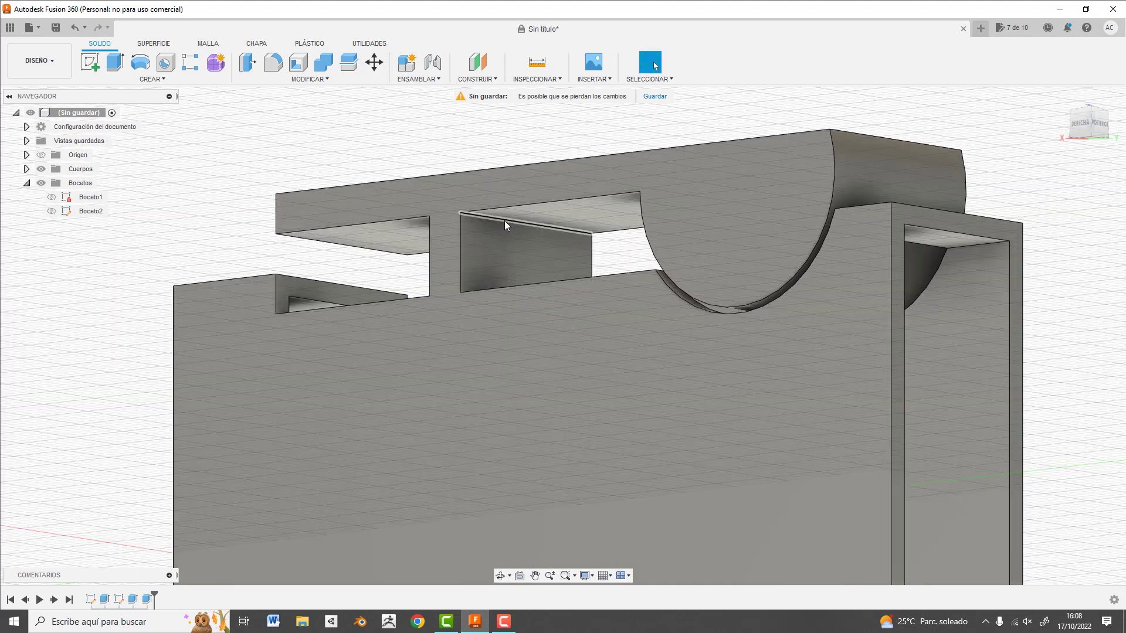
mouse_move(492, 241)
middle_mouse_down("shift")
mouse_move(471, 303)
mouse_move(617, 269)
mouse_move(556, 264)
middle_mouse_up("shift")
left_click(468, 305, "shift")
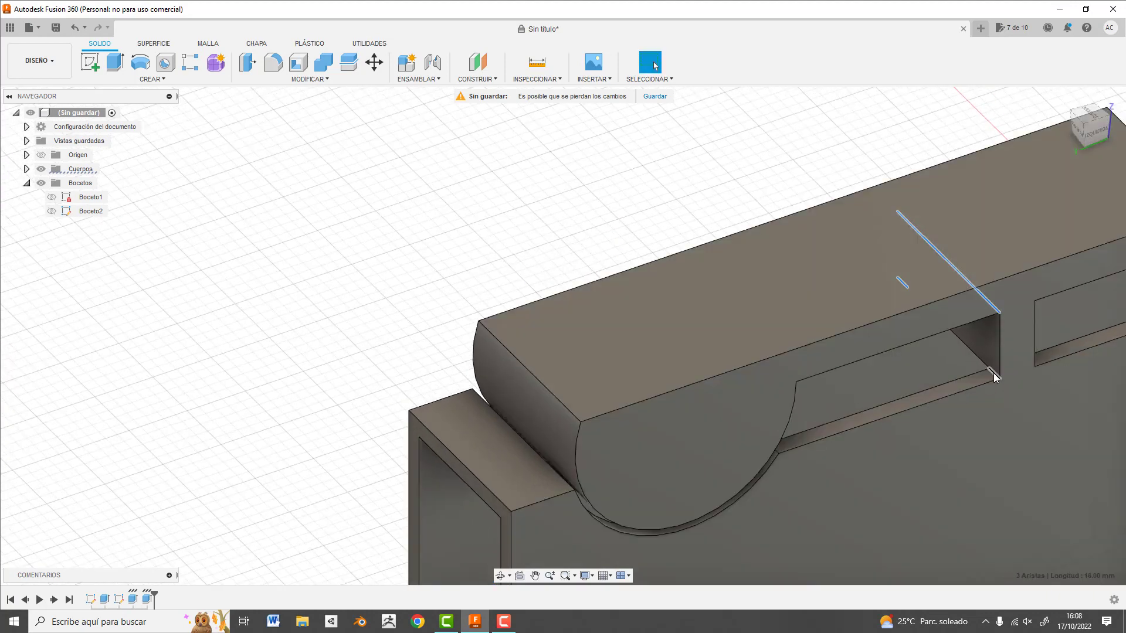
Add the slot's bottom corner edge and round the three slot-end edges with a 3 mm fillet
left_click(993, 373, "shift")
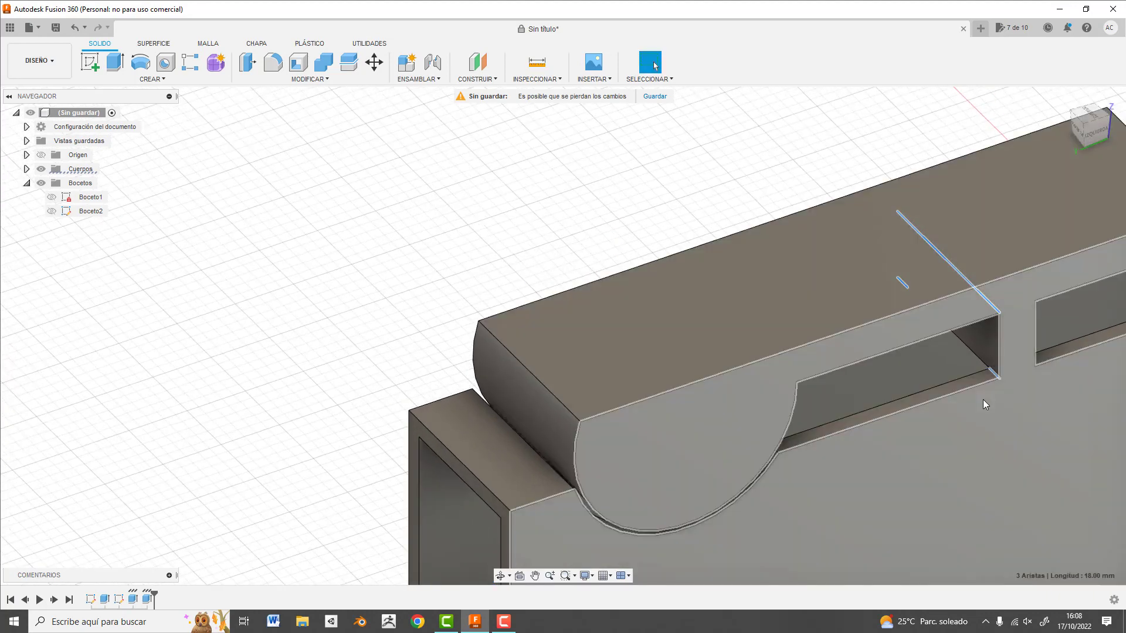
key("f")
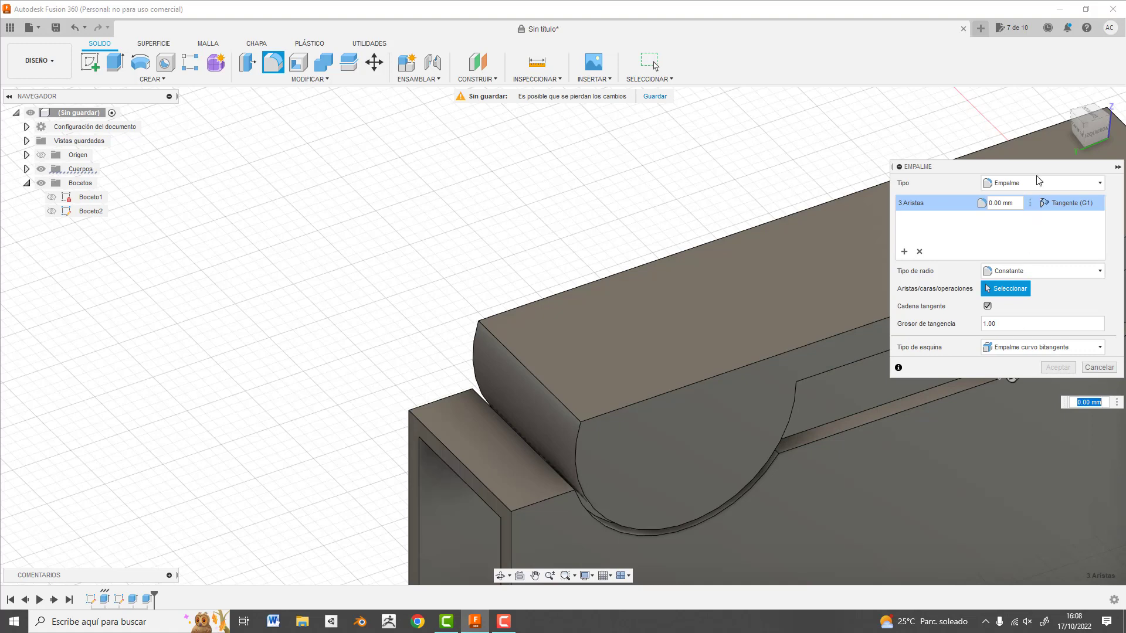
left_click_drag(1038, 167, 757, 156)
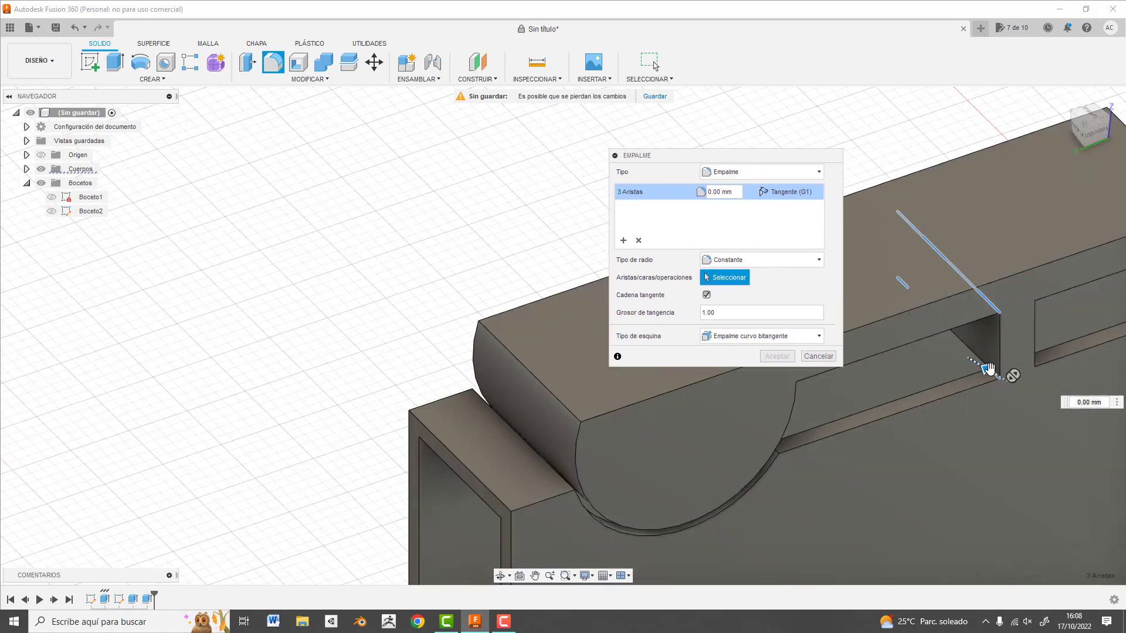
left_click_drag(988, 369, 977, 363)
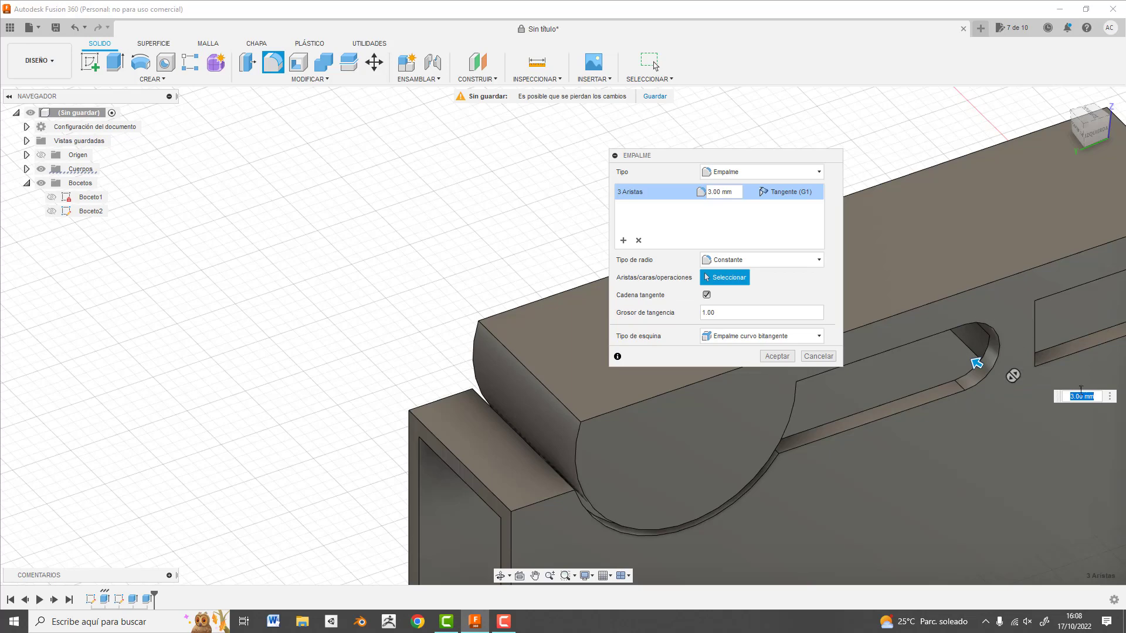
left_click(777, 356)
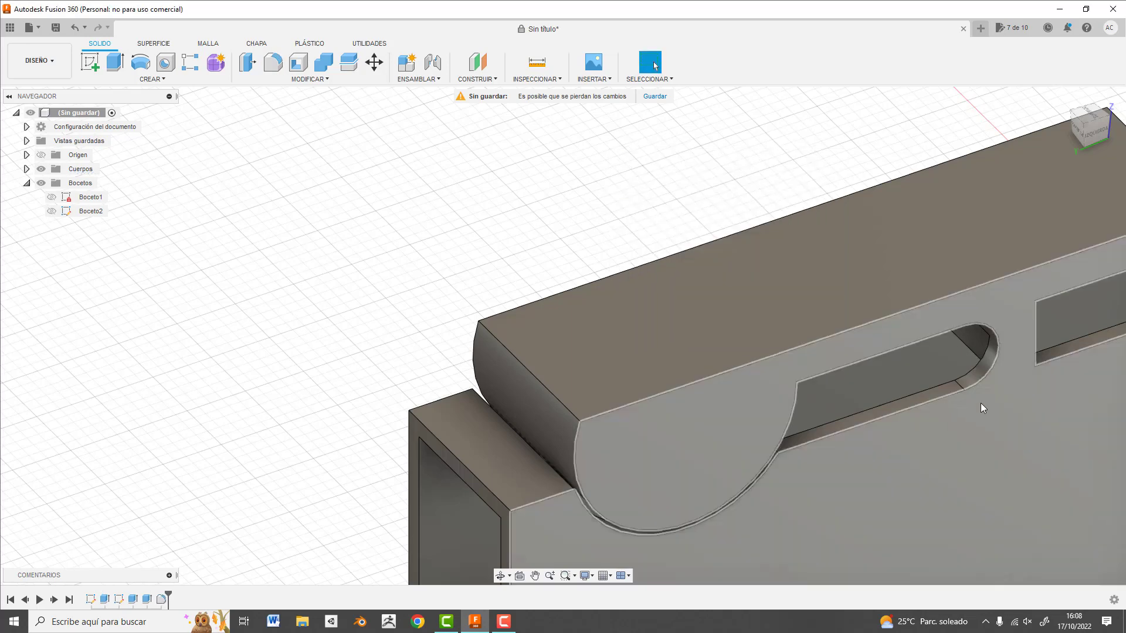
mouse_move(1001, 372)
middle_mouse_down("shift")
mouse_move(727, 326)
mouse_move(675, 361)
mouse_move(728, 352)
mouse_move(742, 326)
mouse_move(765, 375)
middle_mouse_up("shift")
Select the three edges at the opposite slot end and round them with a 3 mm fillet
left_click(688, 367)
left_click(754, 286)
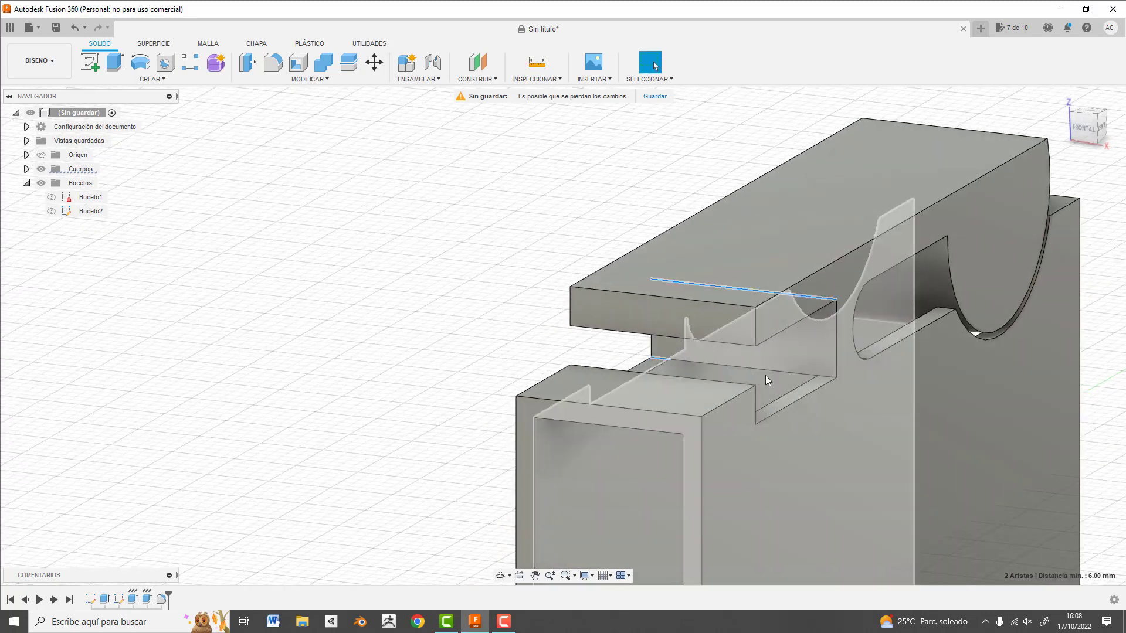
left_click(826, 378)
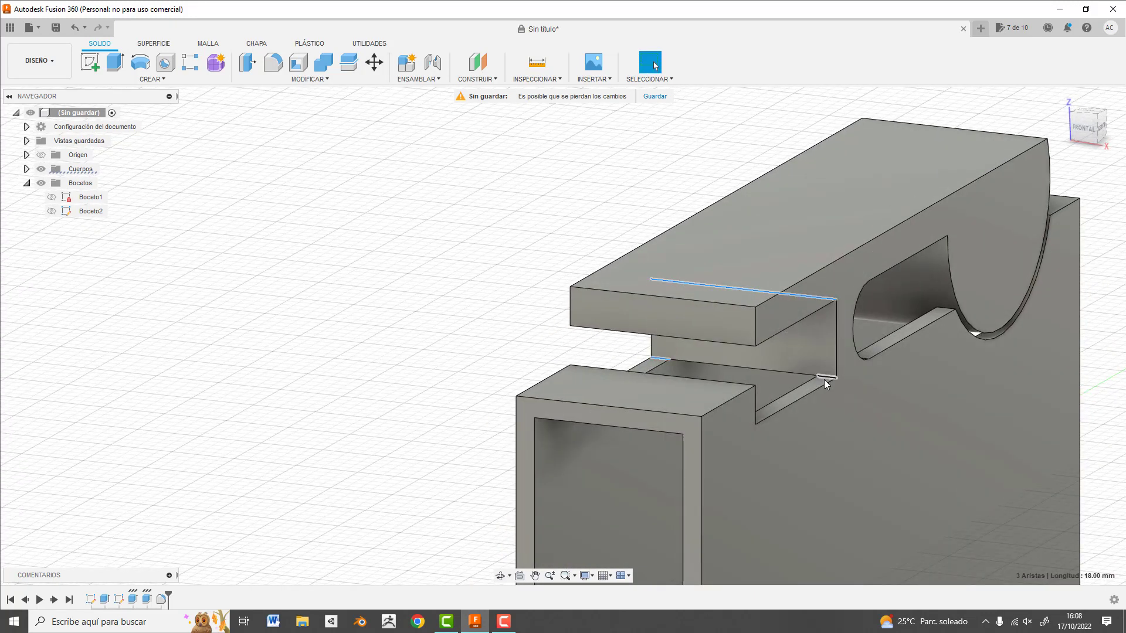
key("f")
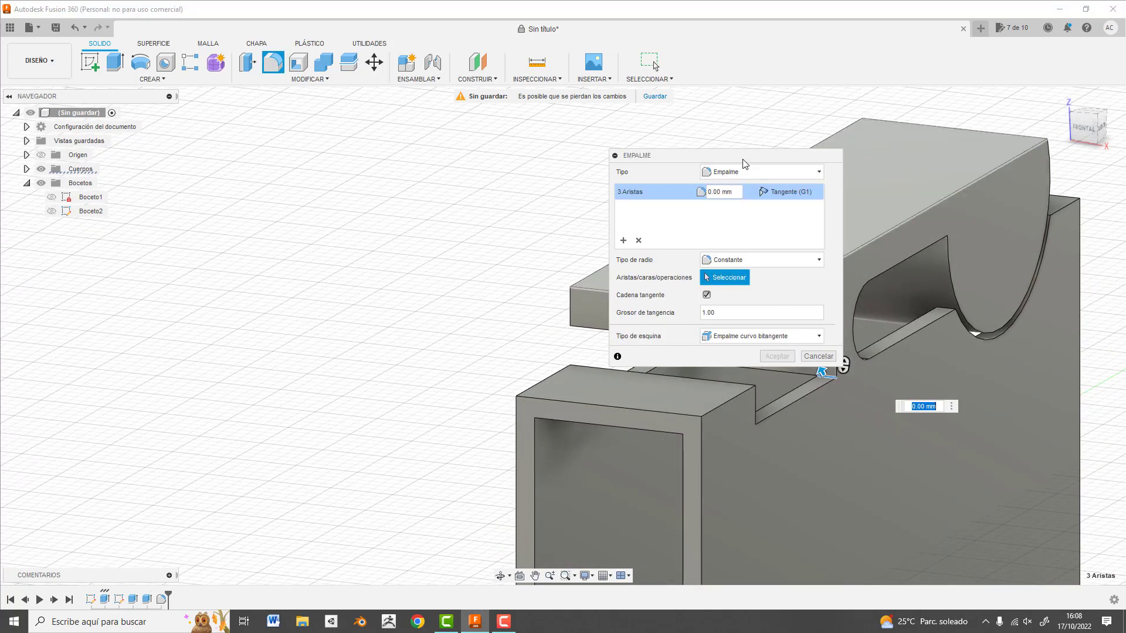
left_click_drag(673, 158, 374, 175)
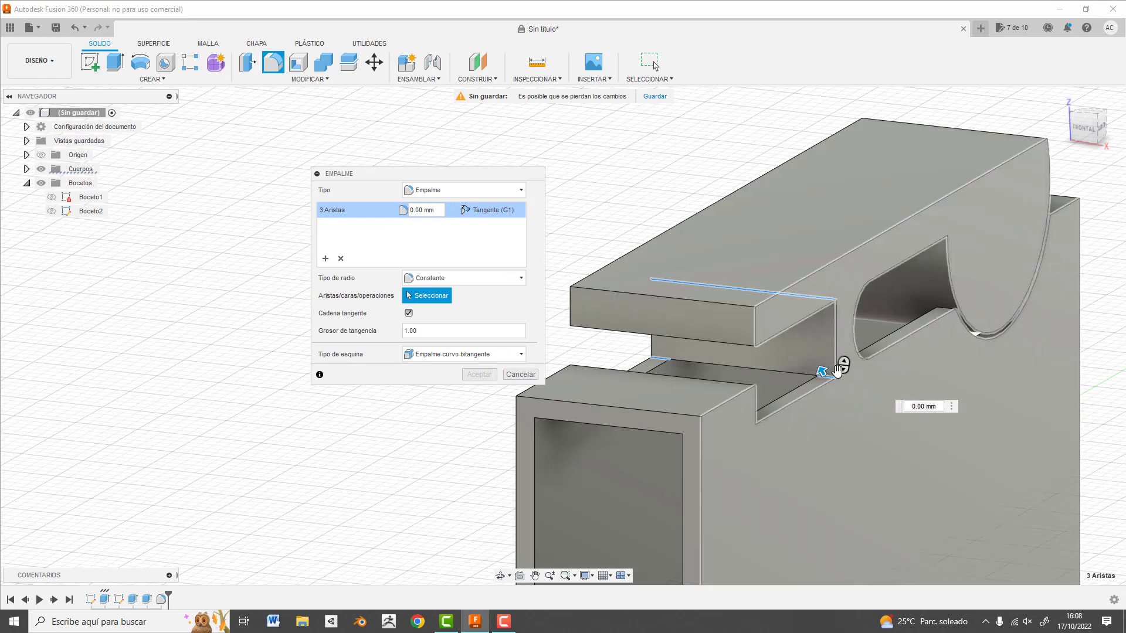
left_click_drag(818, 369, 819, 363)
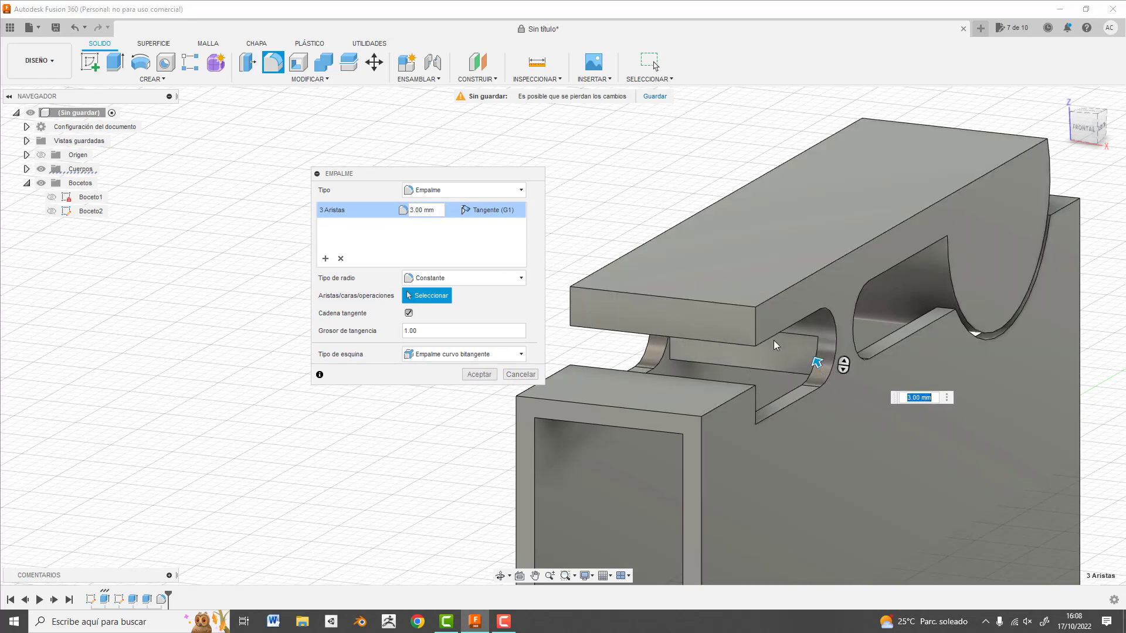
left_click(479, 374)
middle_click_drag(784, 378, 805, 357, "shift")
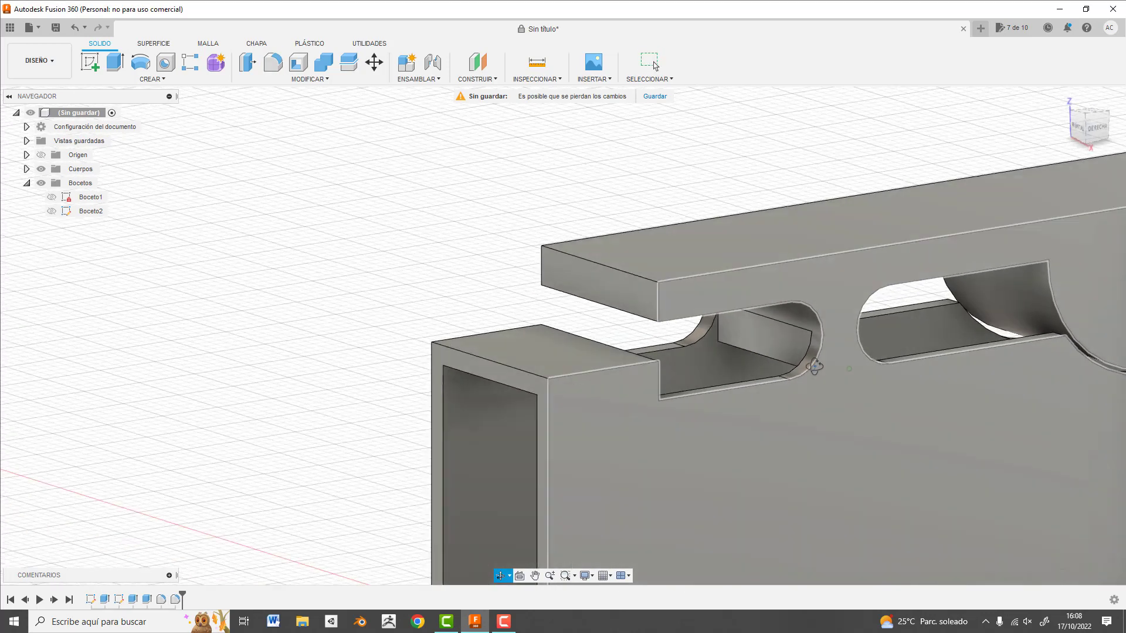
Cut the slot's flat inner face back 3.5 mm with an extrude
scroll(790, 336, "up", 3)
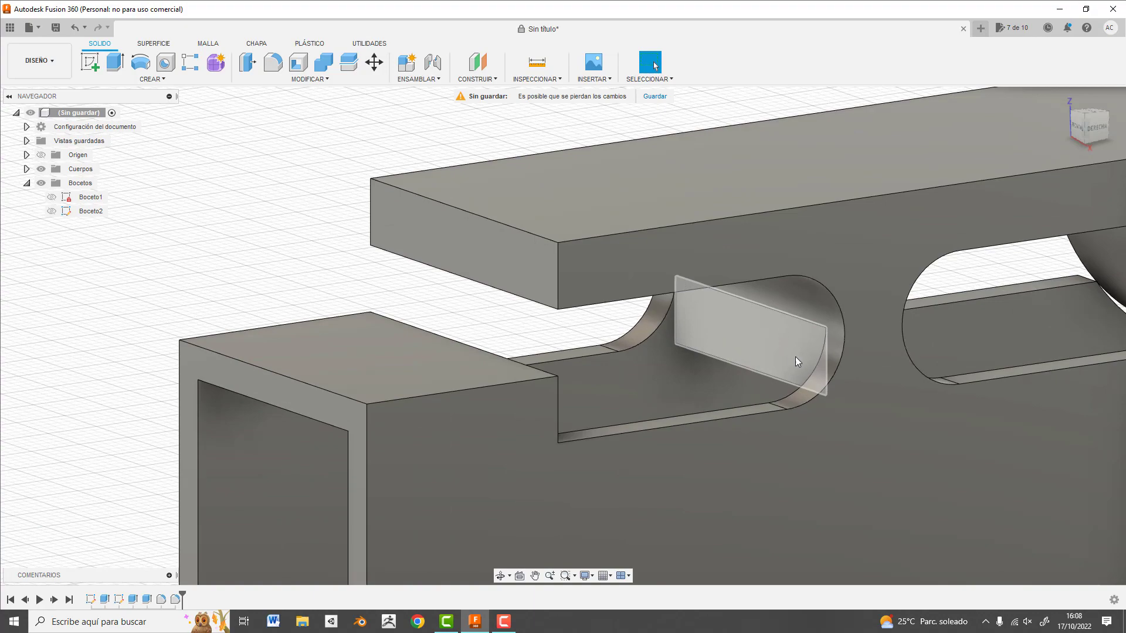
middle_click_drag(812, 368, 1087, 355, "shift")
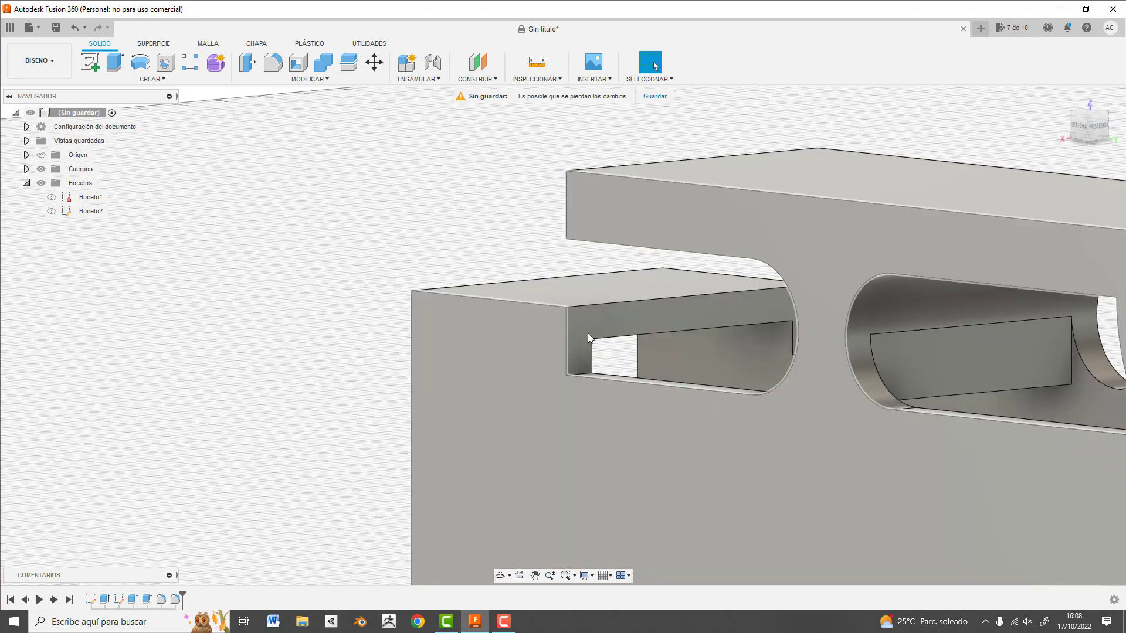
mouse_move(590, 336)
middle_mouse_down("shift")
mouse_move(905, 359)
mouse_move(829, 367)
middle_mouse_up("shift")
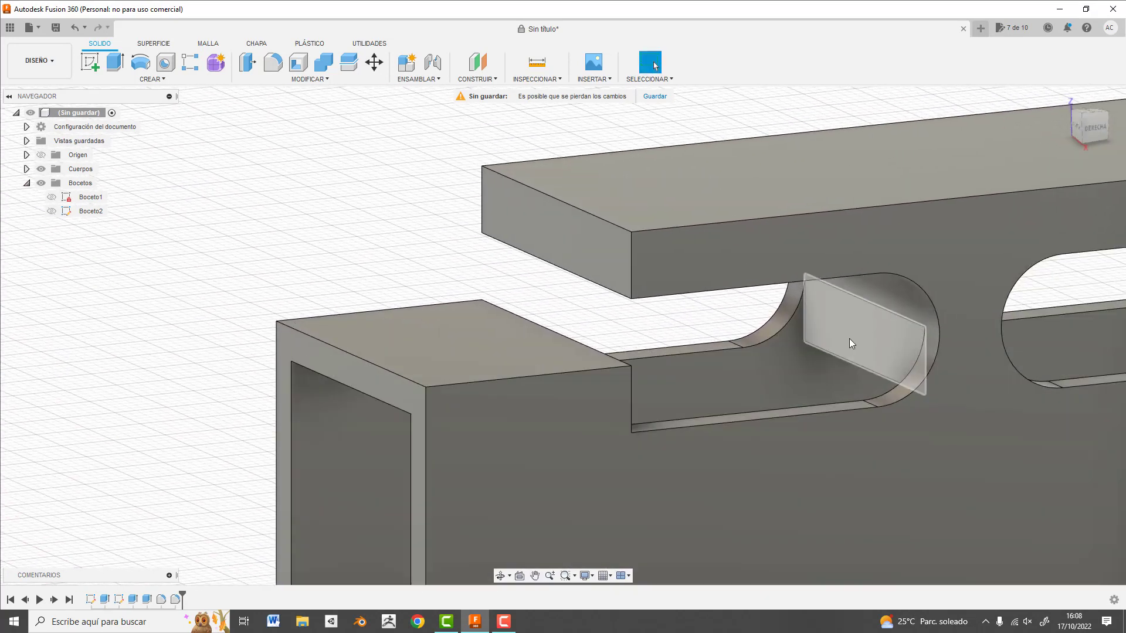
left_click(849, 338)
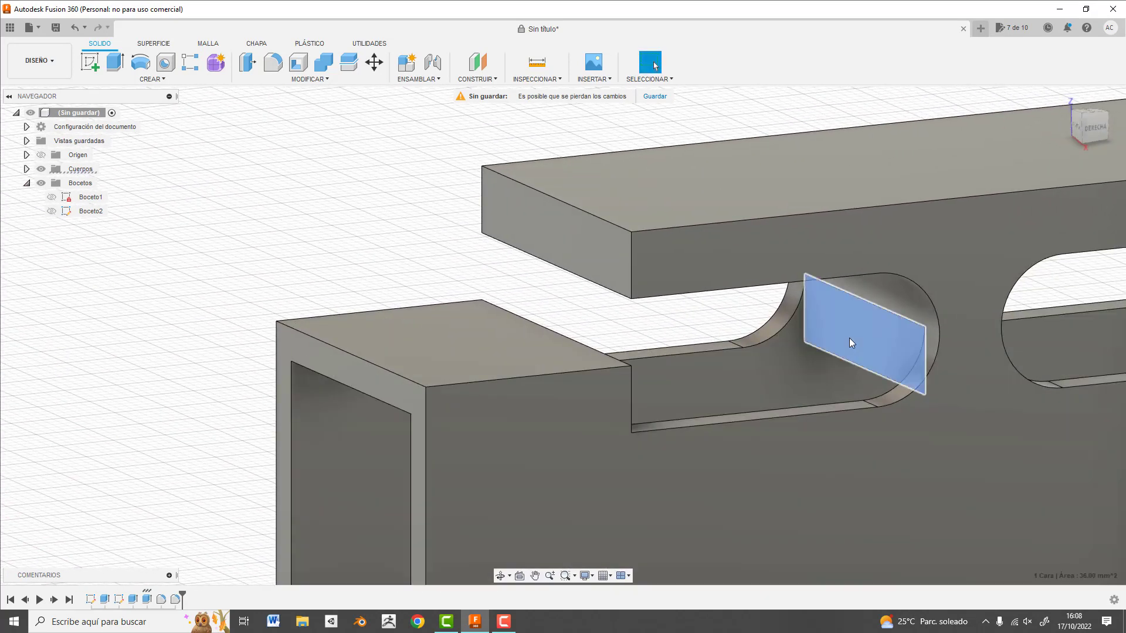
left_click(116, 62)
left_click_drag(875, 339, 938, 337)
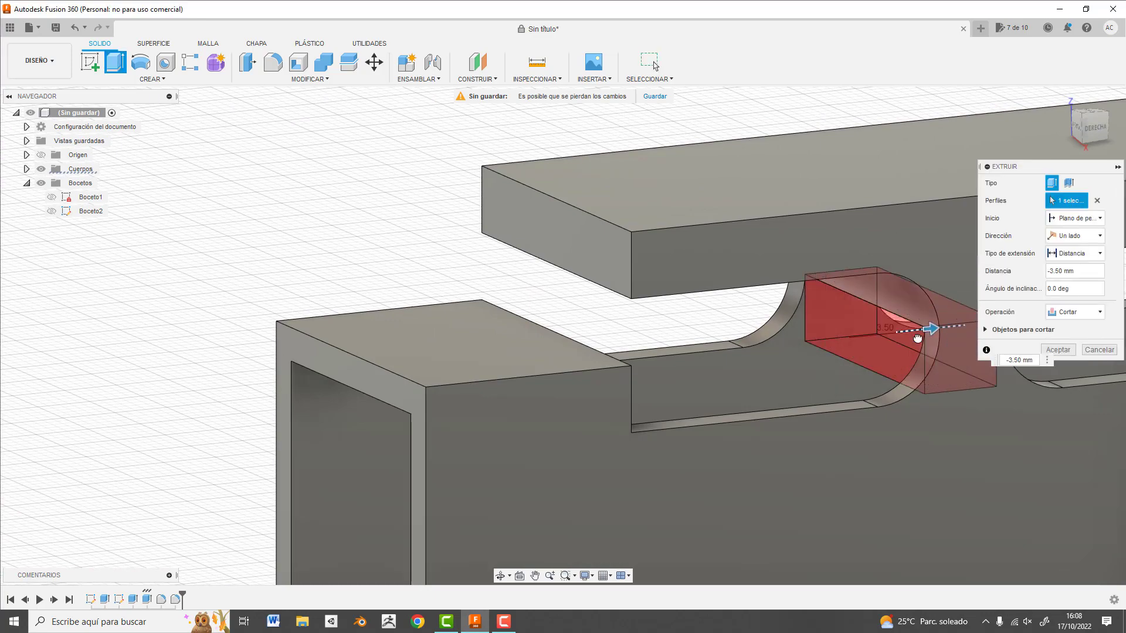
key("Return")
mouse_move(804, 336)
middle_mouse_down("shift")
mouse_move(830, 322)
mouse_move(787, 324)
mouse_move(819, 353)
mouse_move(860, 299)
middle_mouse_up("shift")
scroll(789, 329, "down", 3)
scroll(789, 328, "down", 3)
scroll(790, 329, "down", 3)
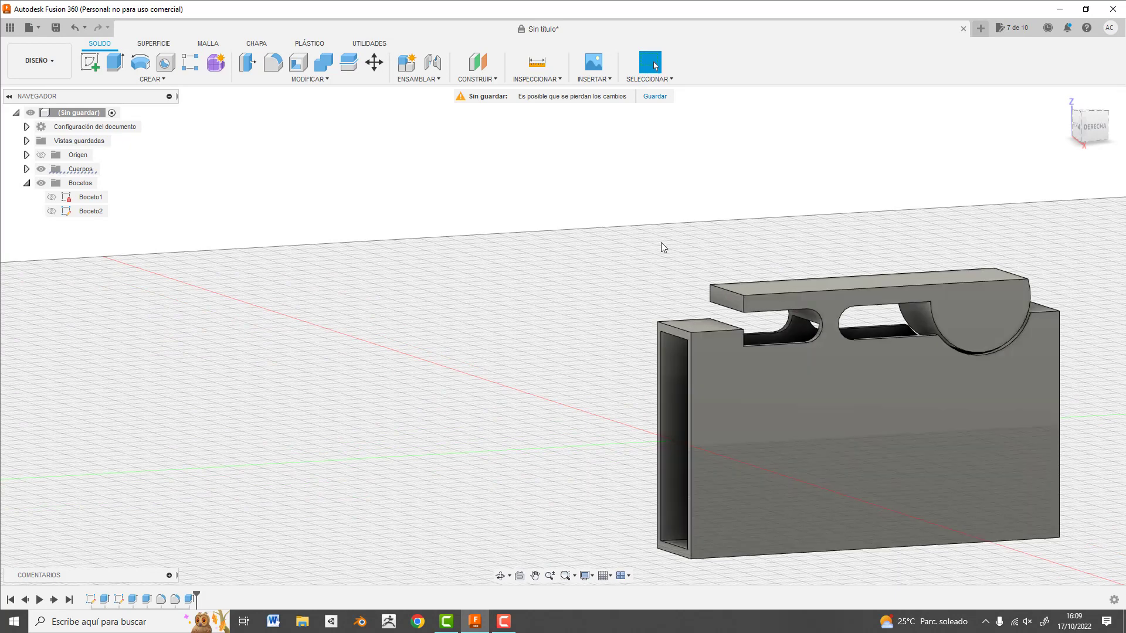
Pan the model aside and start a new sketch on the vertical front origin plane
middle_click_drag(660, 242, 584, 217)
middle_click_drag(698, 173, 603, 145)
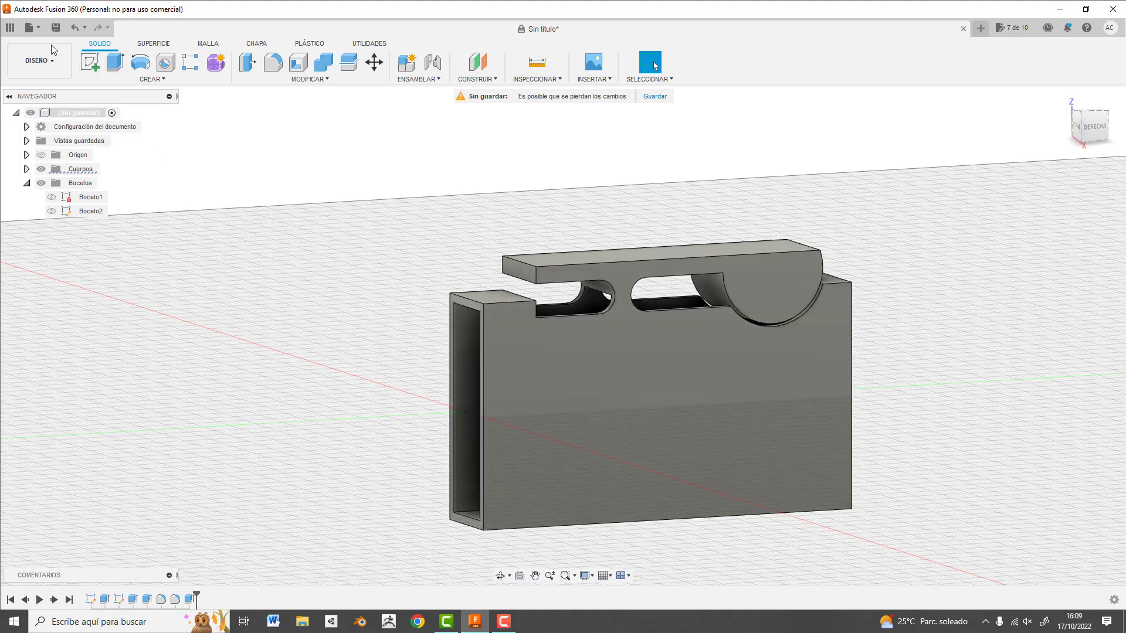
left_click(90, 61)
left_click(477, 385)
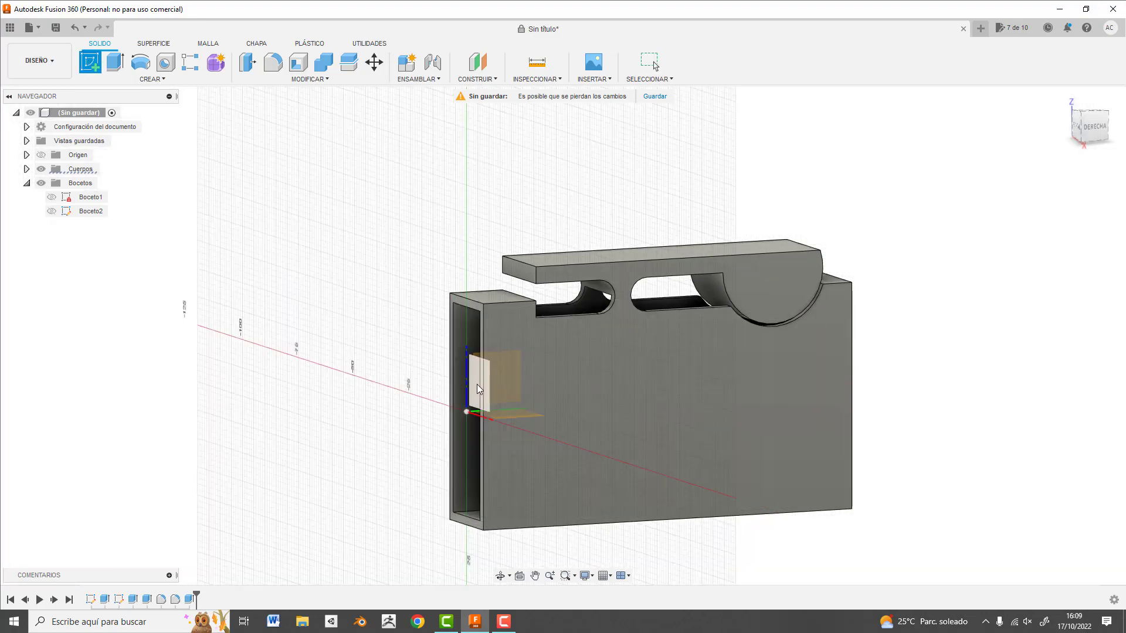
Draw a centre-point rectangle from the origin inside the tube's open end
left_click(476, 378)
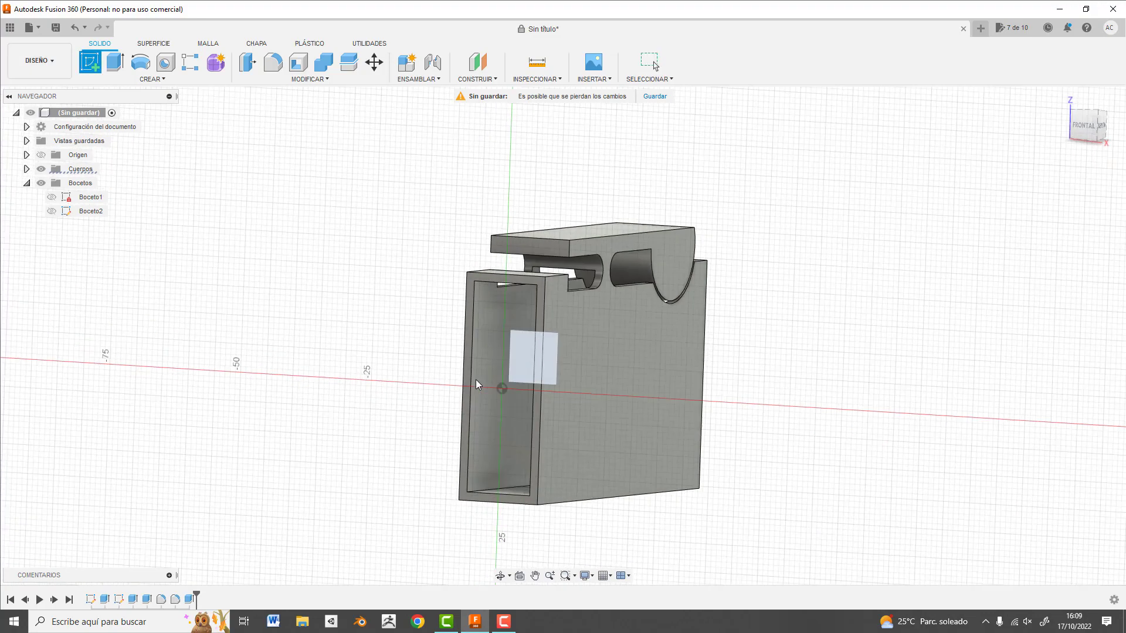
scroll(643, 435, "up", 2)
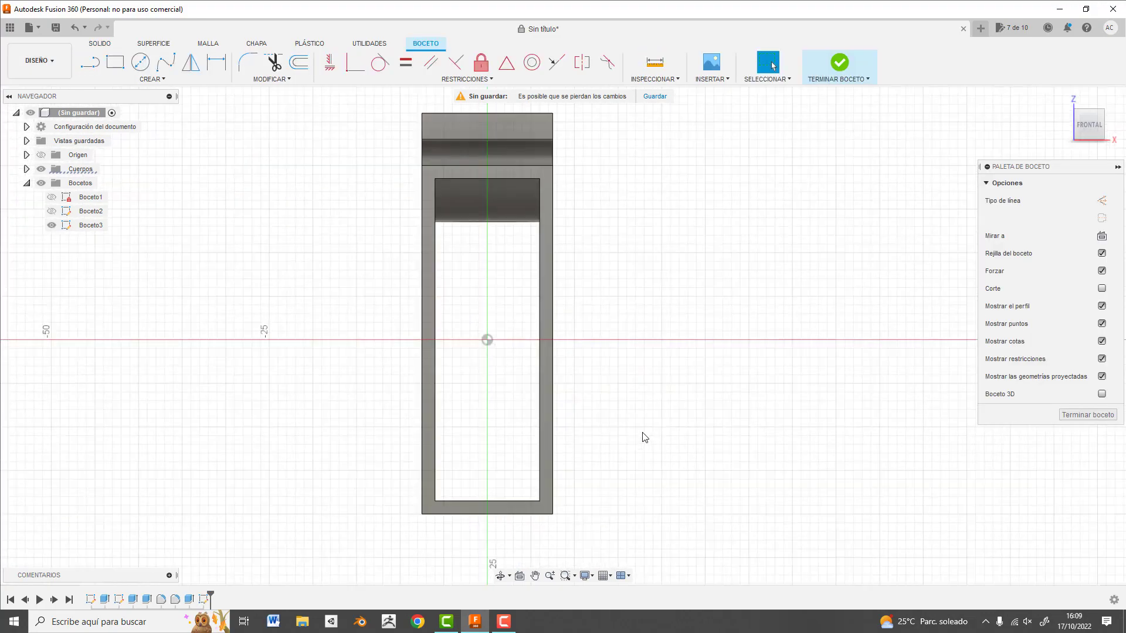
left_click(116, 62)
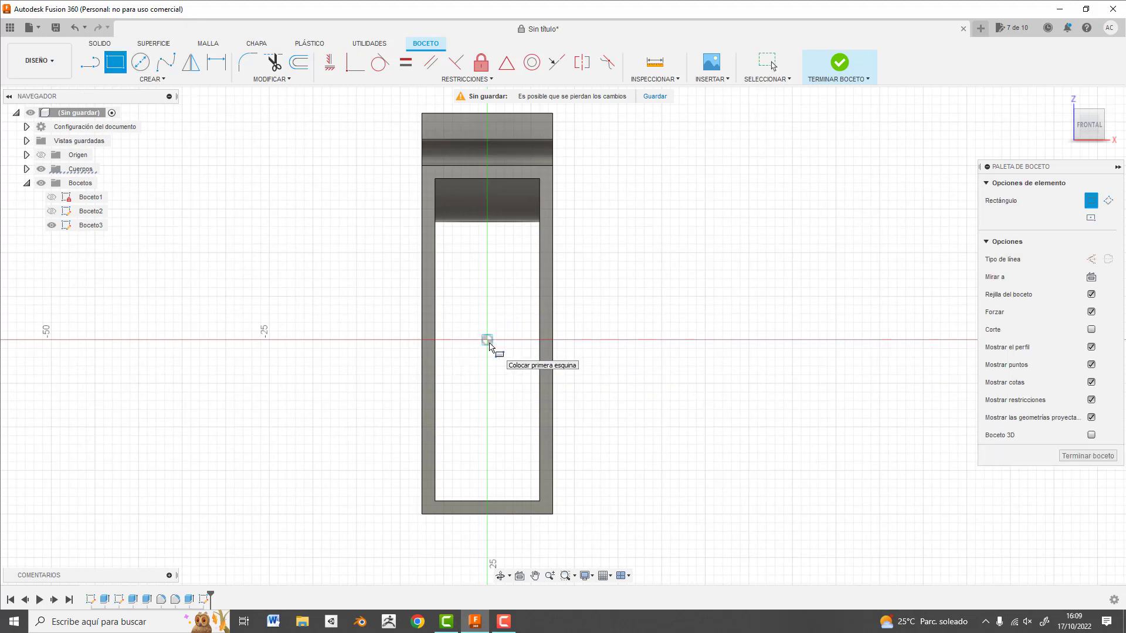
left_click(1090, 218)
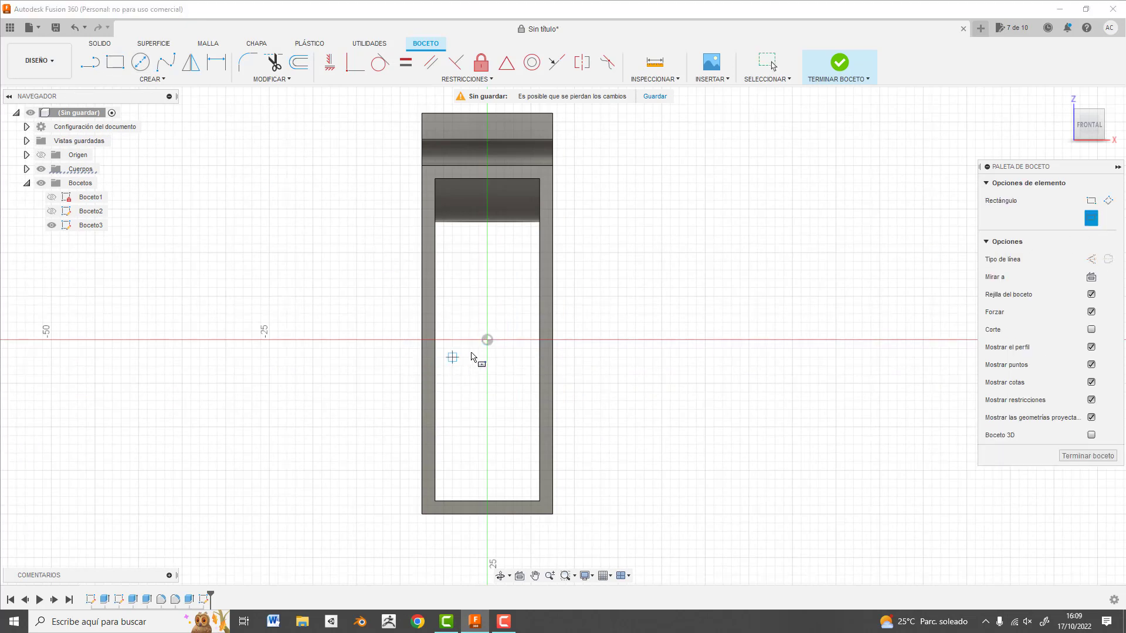
left_click(487, 341)
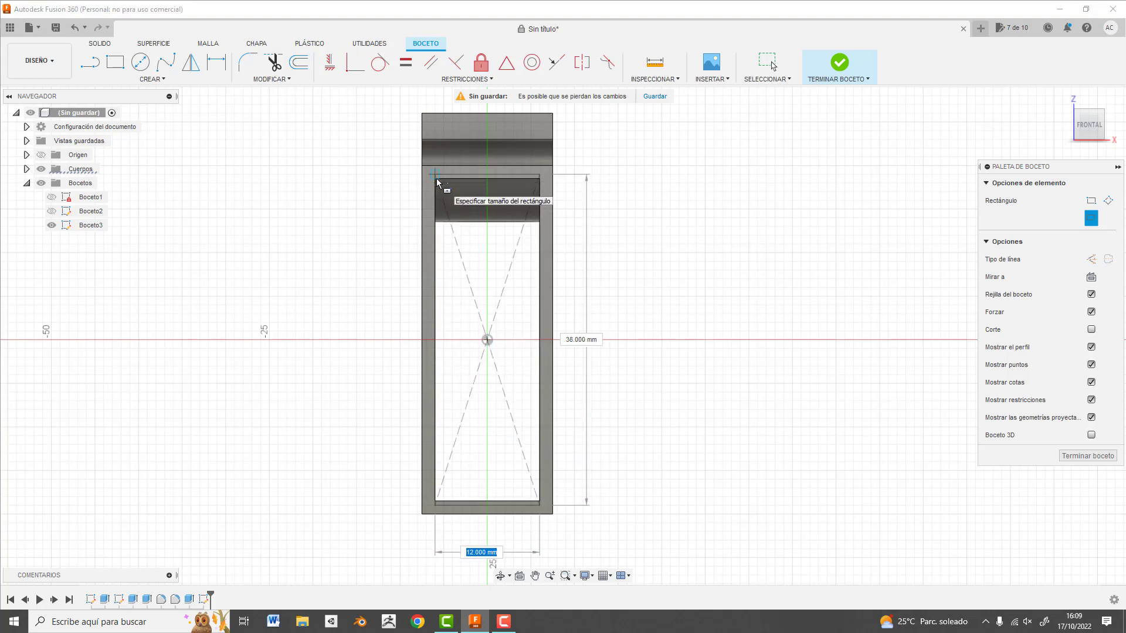
left_click(443, 191)
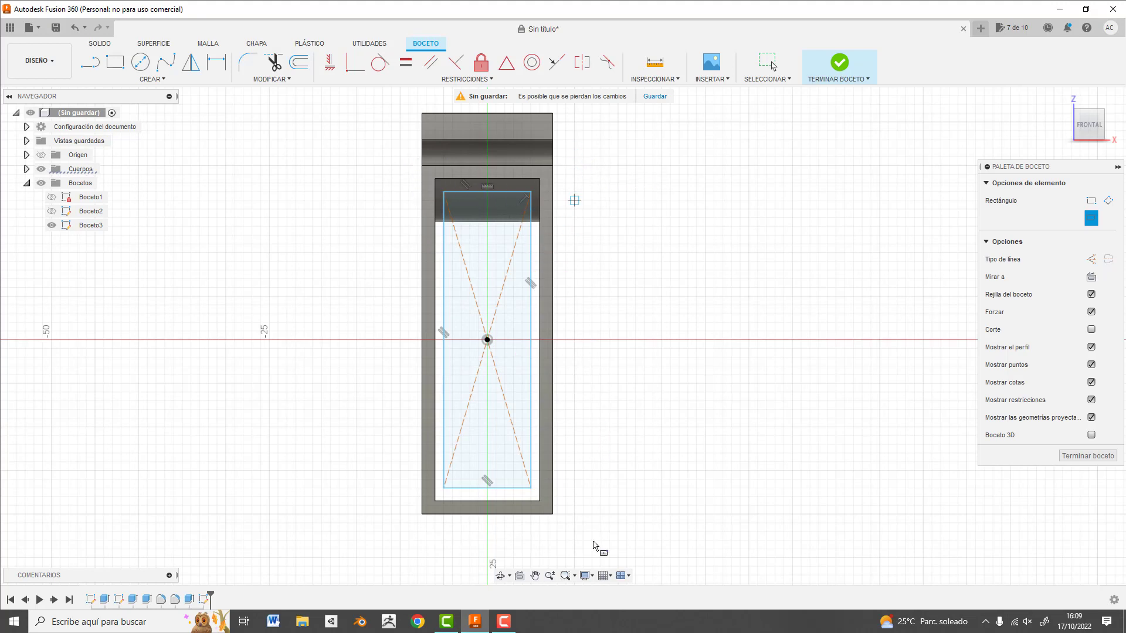
Dimension the rectangle 11 mm wide and 36 mm tall, finish the sketch, and select its profile
key("d")
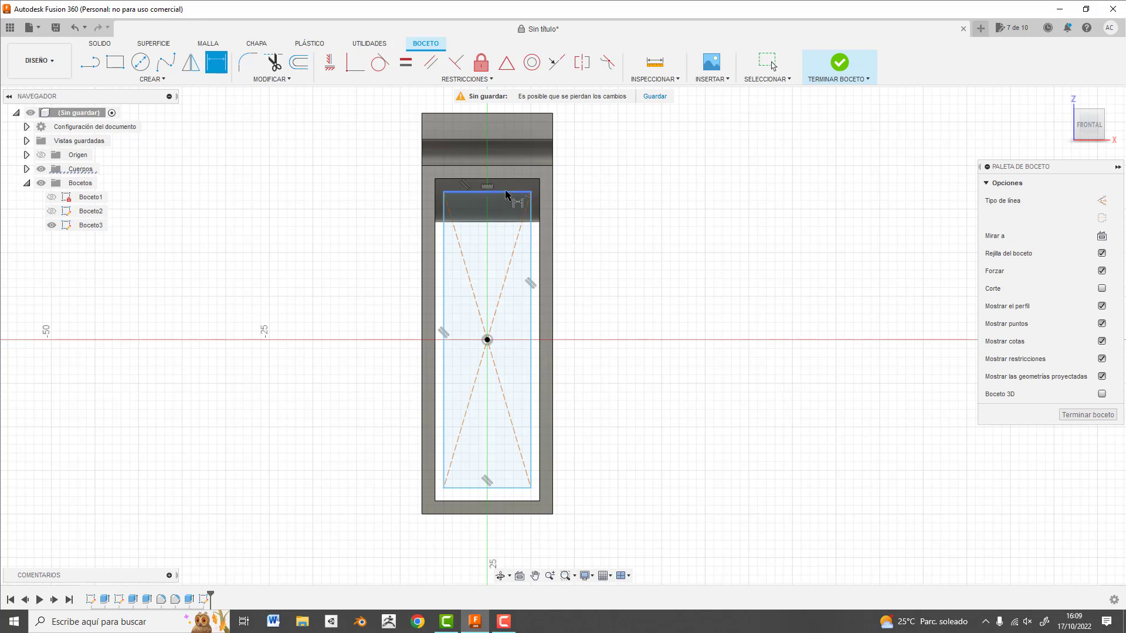
left_click(513, 191)
left_click(519, 158)
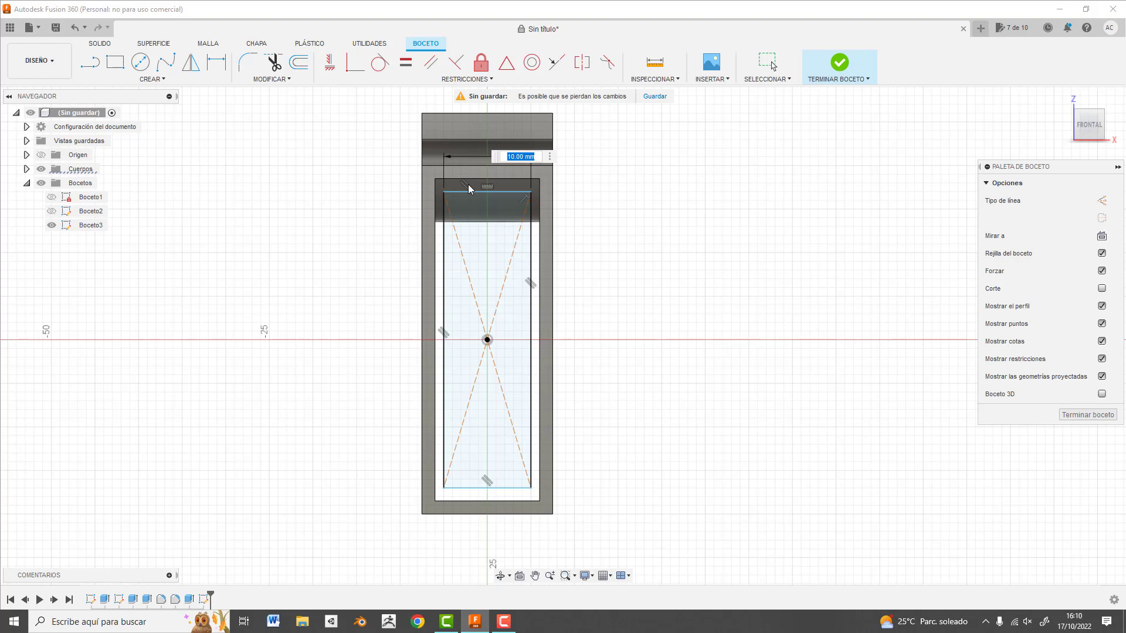
key("Return")
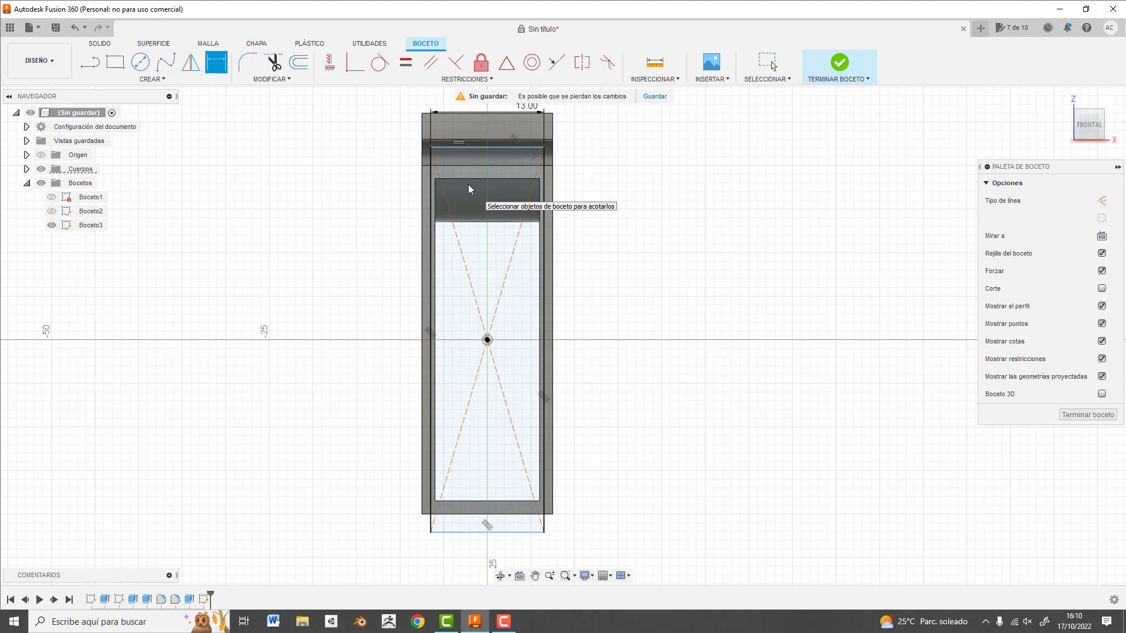
scroll(469, 189, "down", 2)
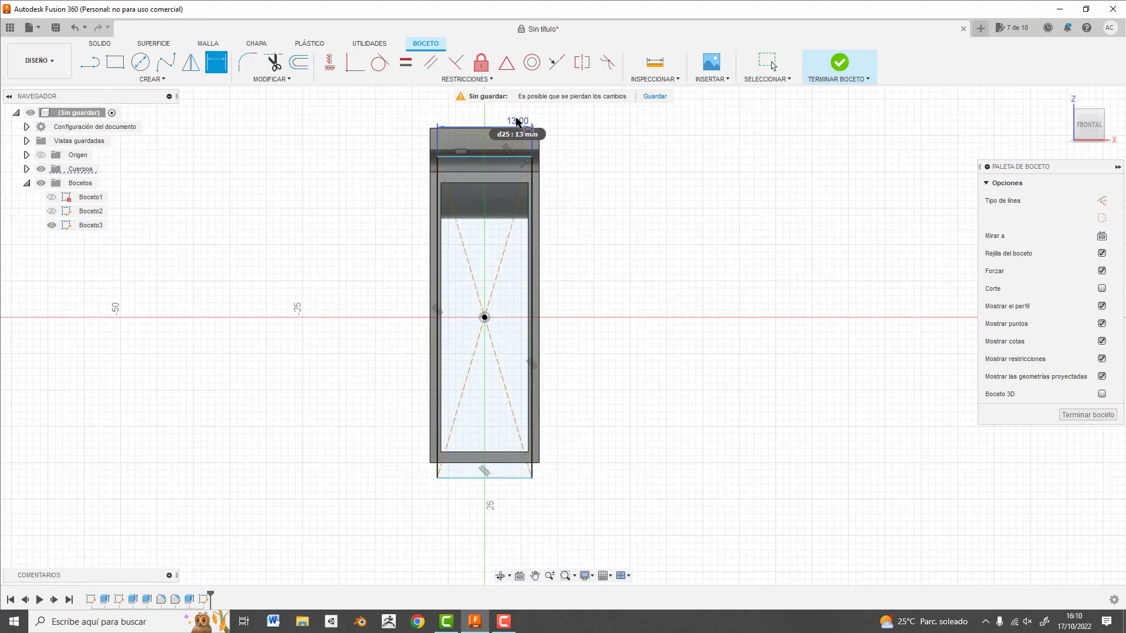
double_click(517, 121)
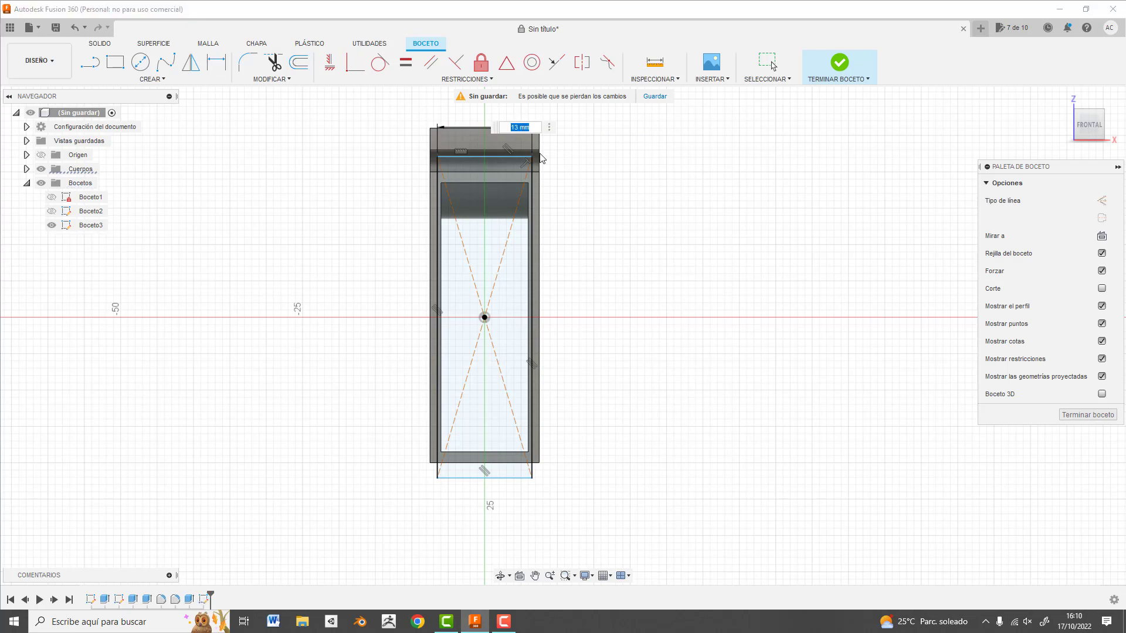
type("11")
key("Return")
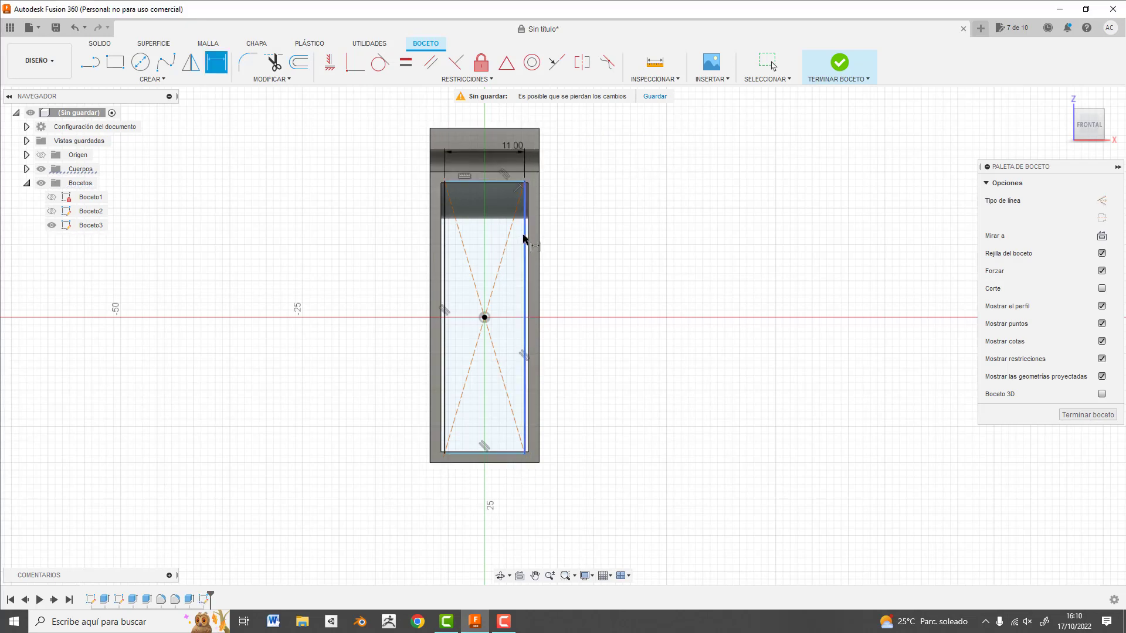
left_click(524, 240)
left_click(616, 250)
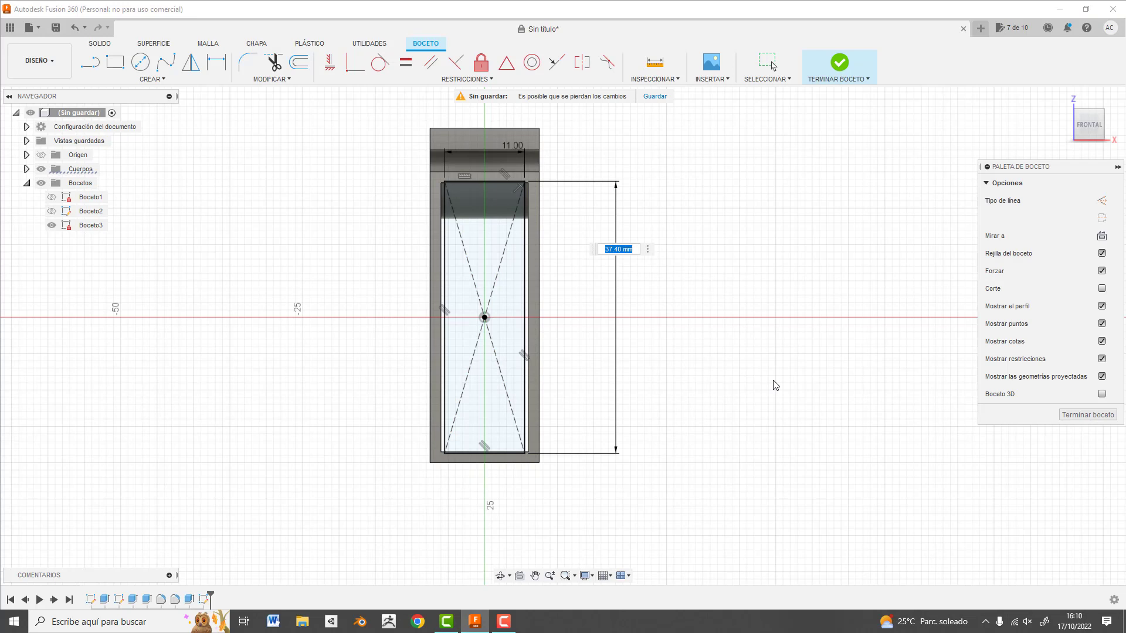
type("36")
key("Return")
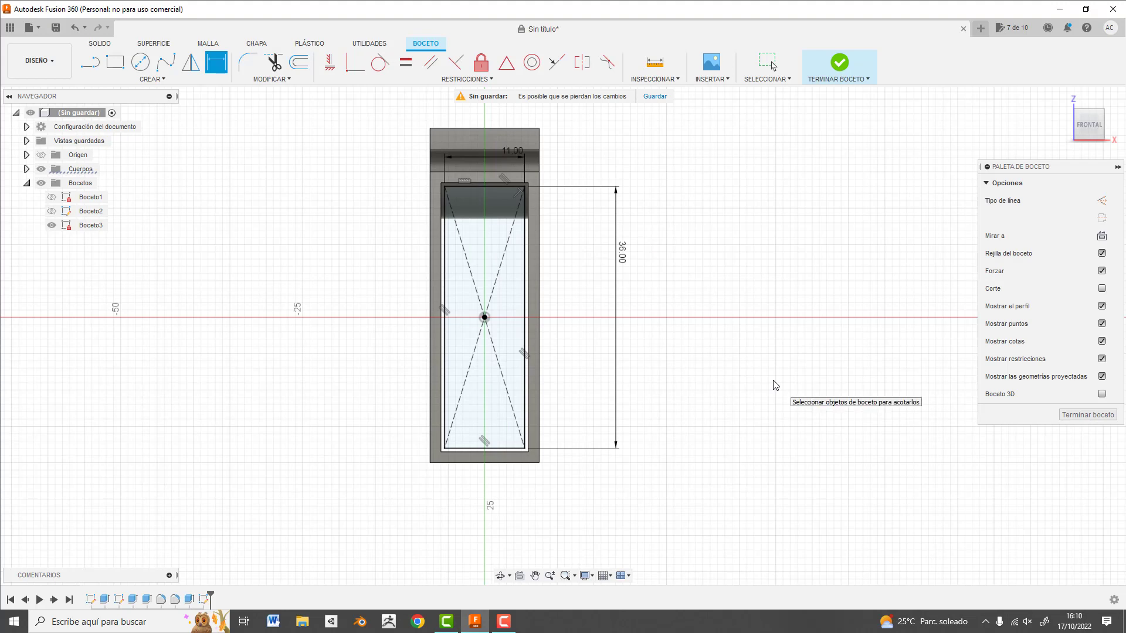
left_click(1081, 414)
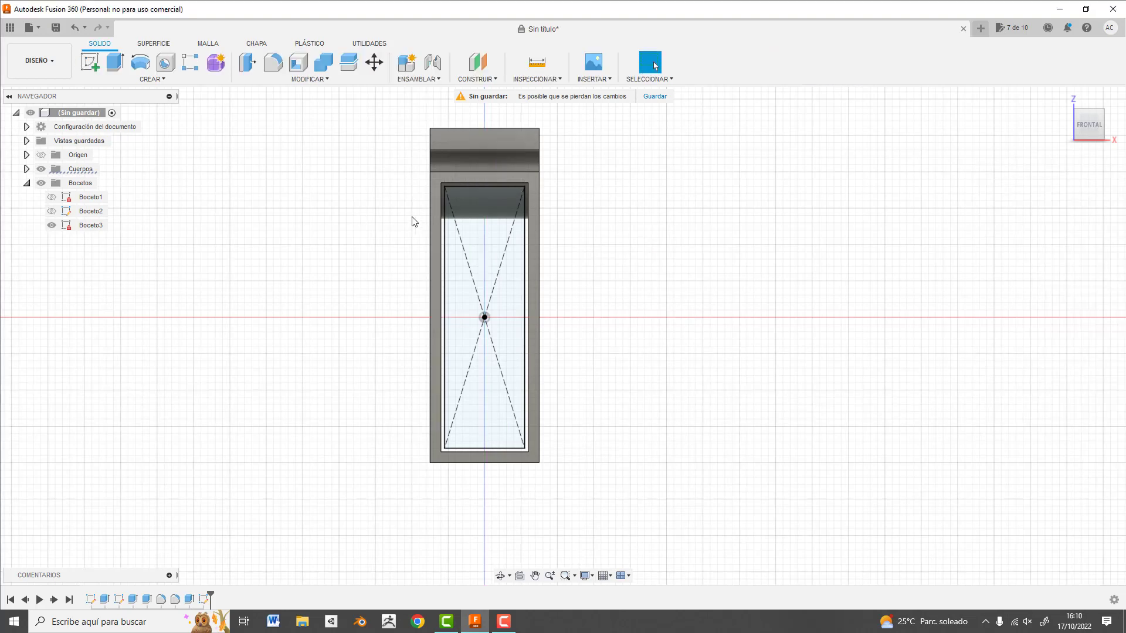
left_click(508, 223)
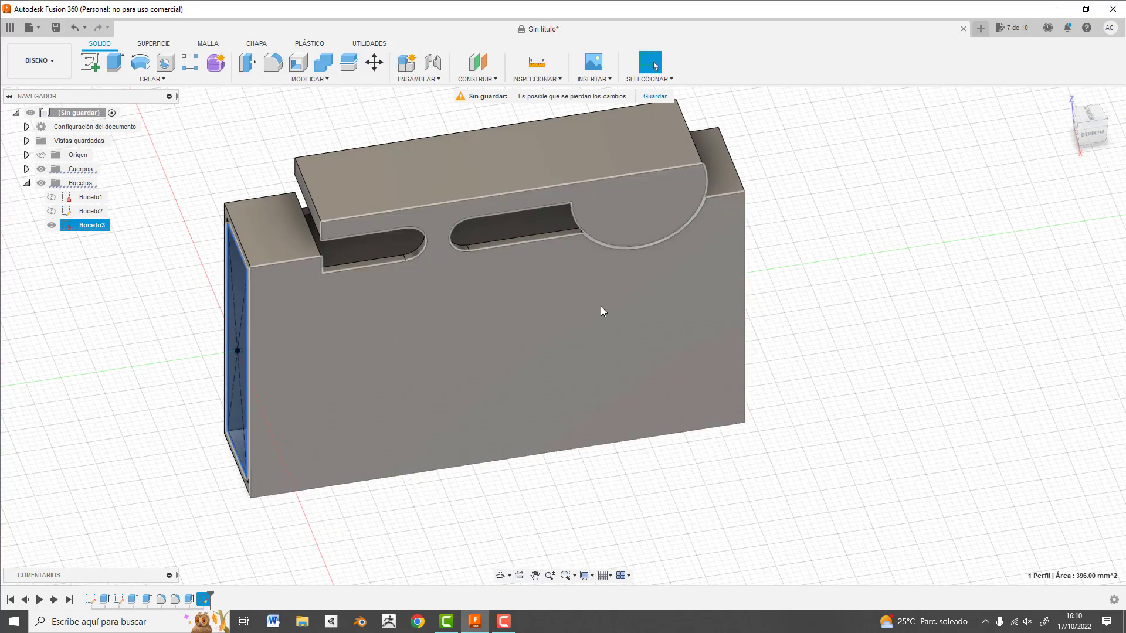
Start extruding the Boceto3 rectangle as a new component
left_click(116, 68)
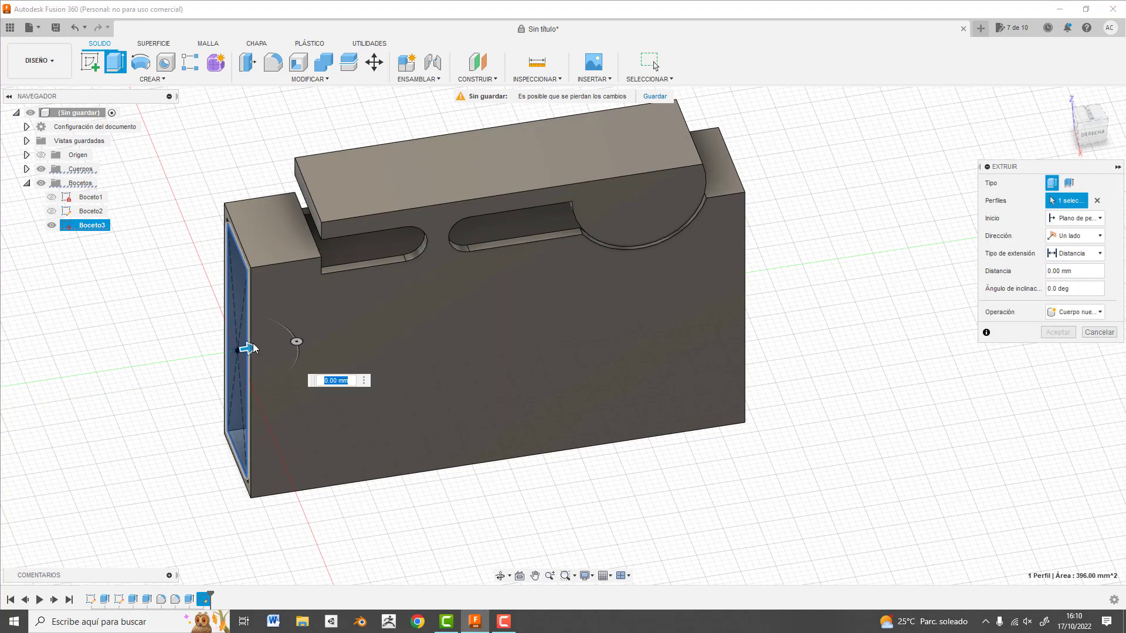
left_click_drag(253, 349, 1102, 246)
scroll(538, 301, "down", 3)
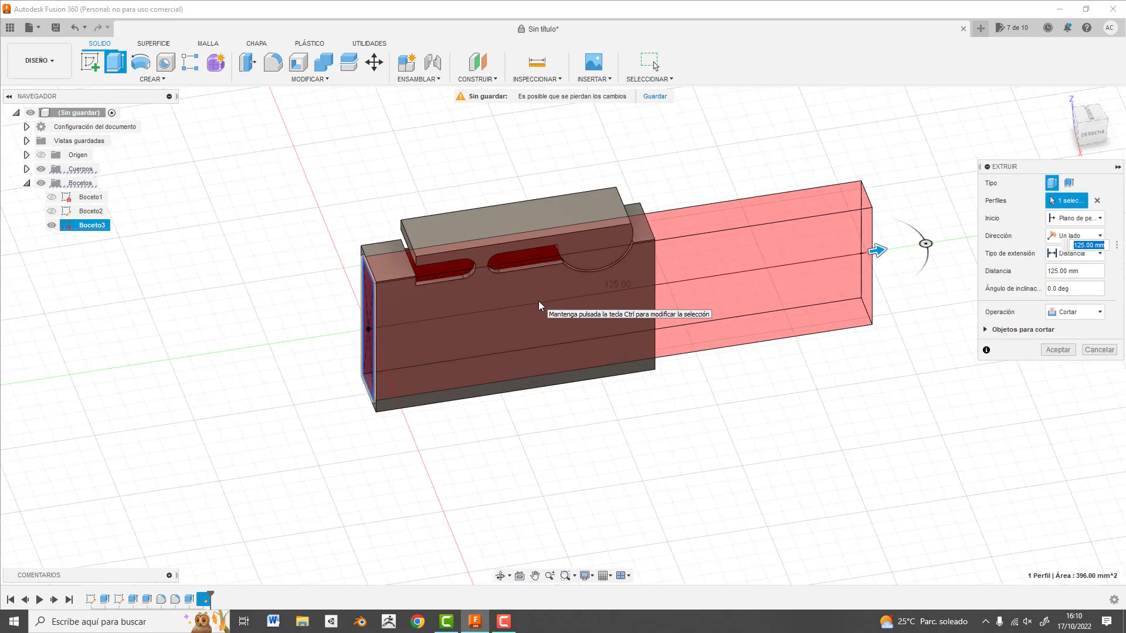
scroll(538, 301, "down", 3)
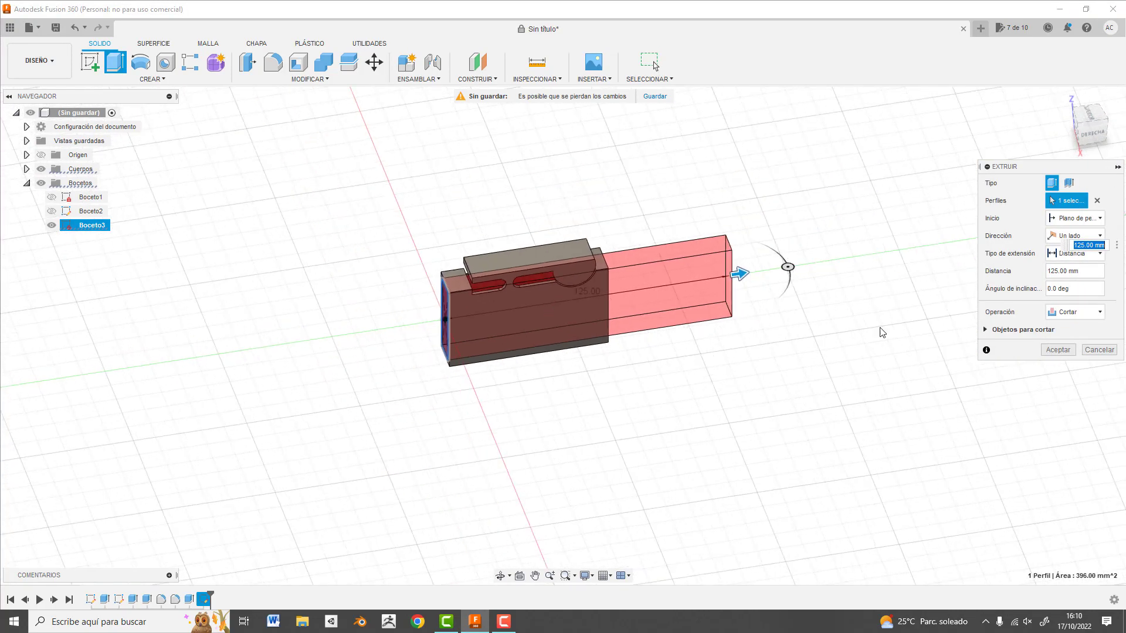
left_click(1078, 313)
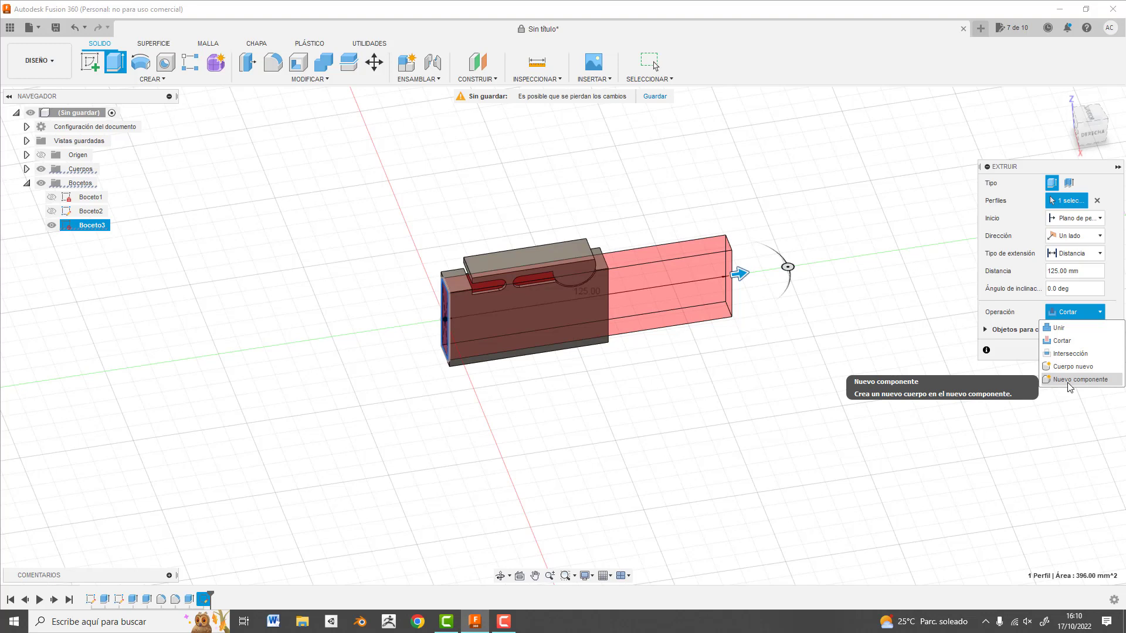
left_click(1068, 381)
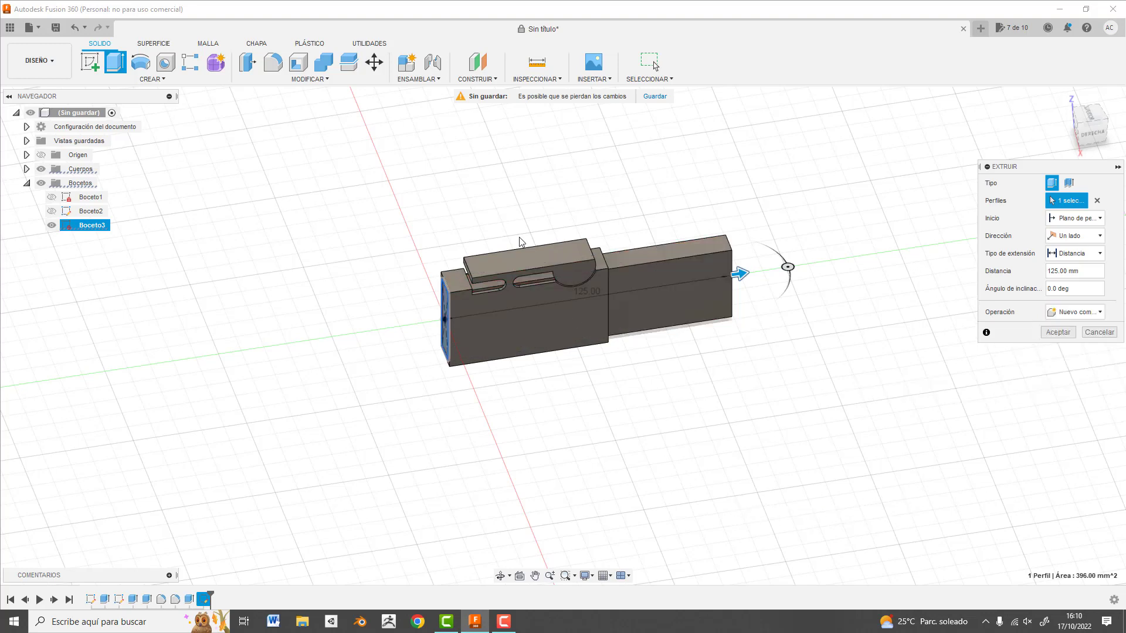
Set the extrusion distance to 270 mm and accept it
left_click_drag(744, 272, 923, 263)
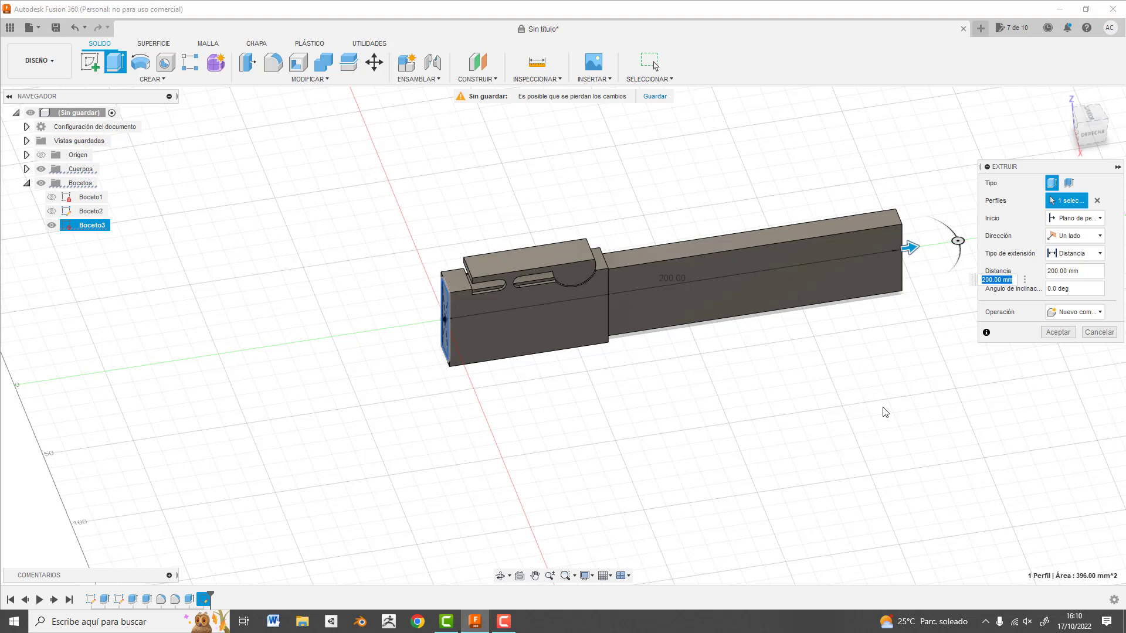
type("270")
key("Return")
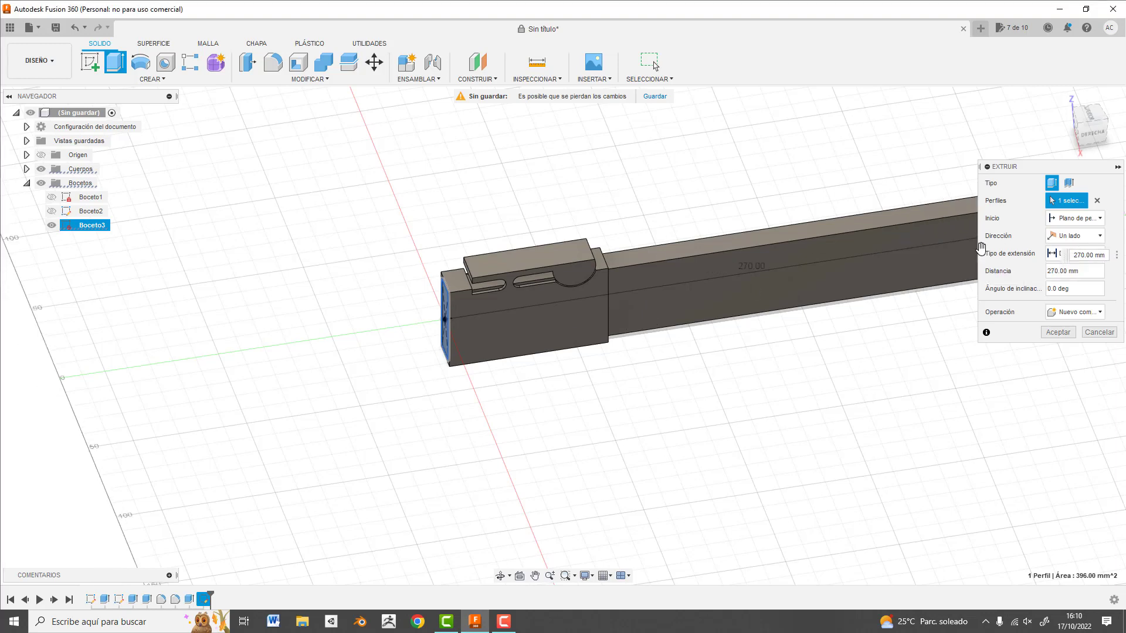
scroll(648, 295, "down", 3)
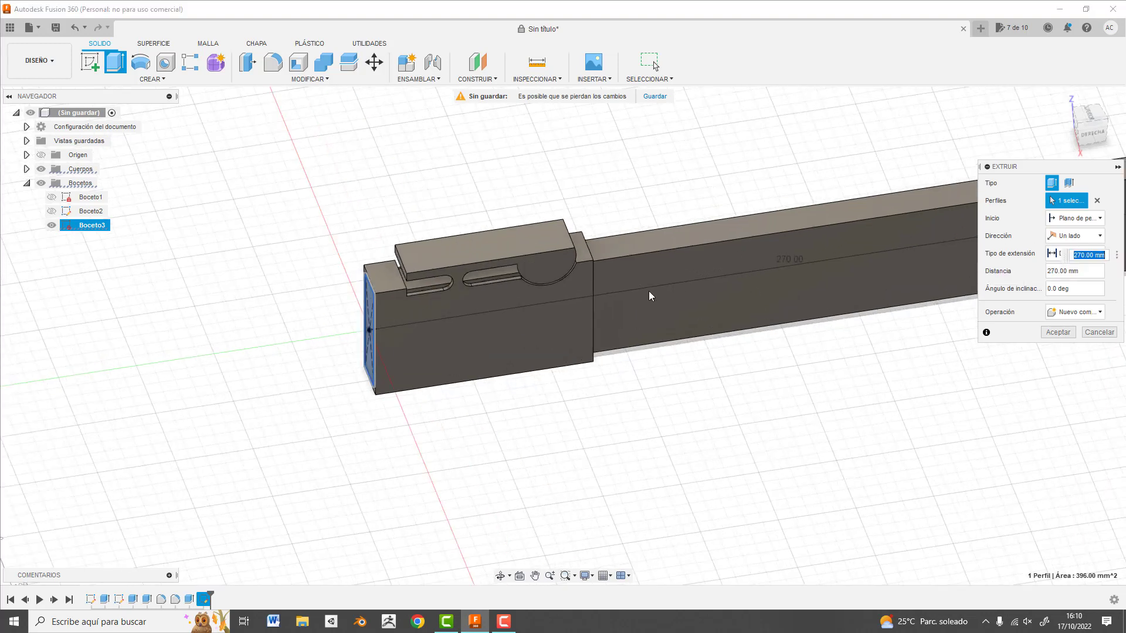
left_click(1058, 332)
scroll(639, 269, "up", 2)
scroll(635, 298, "up", 3)
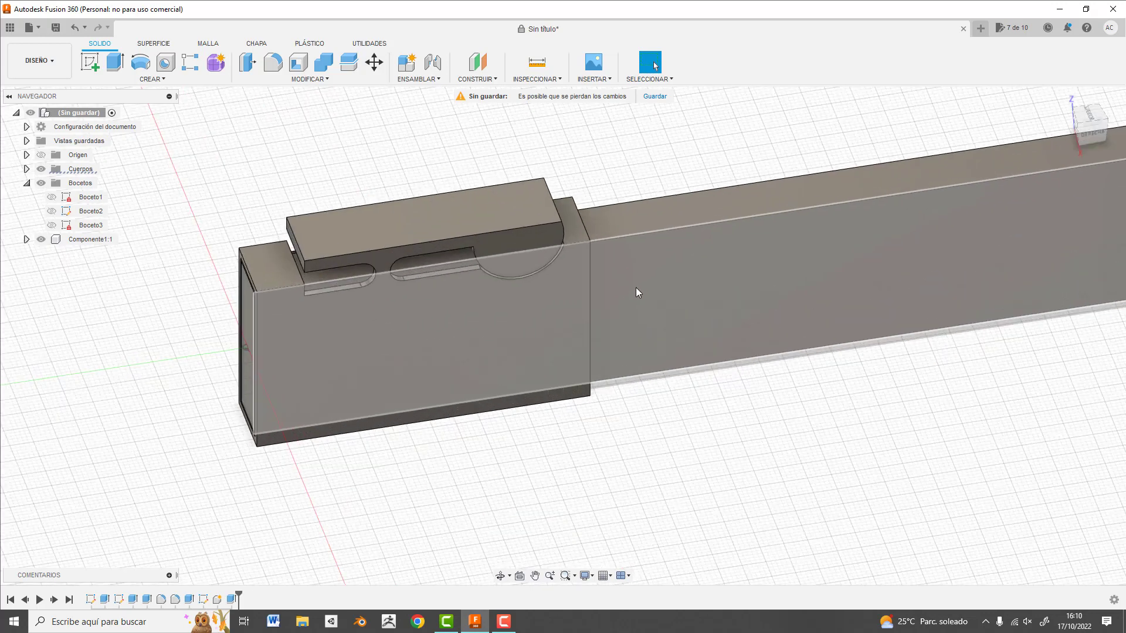
scroll(635, 287, "up", 2)
Sketch on the bar's side face and draw a 20 mm circle at the round notch
left_click(647, 296)
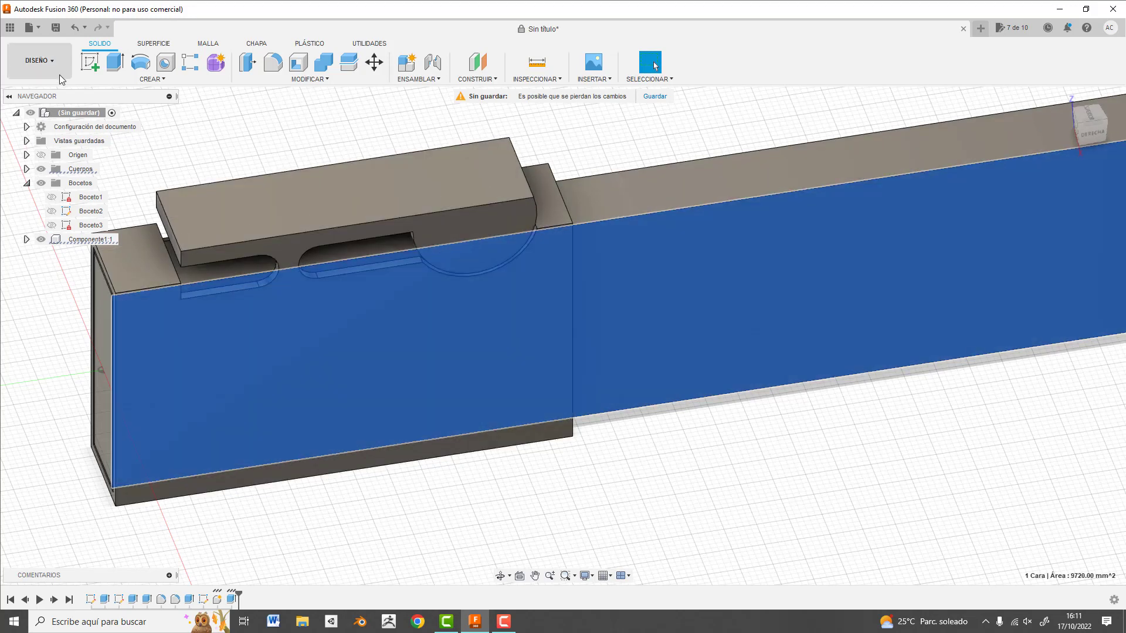
left_click(95, 61)
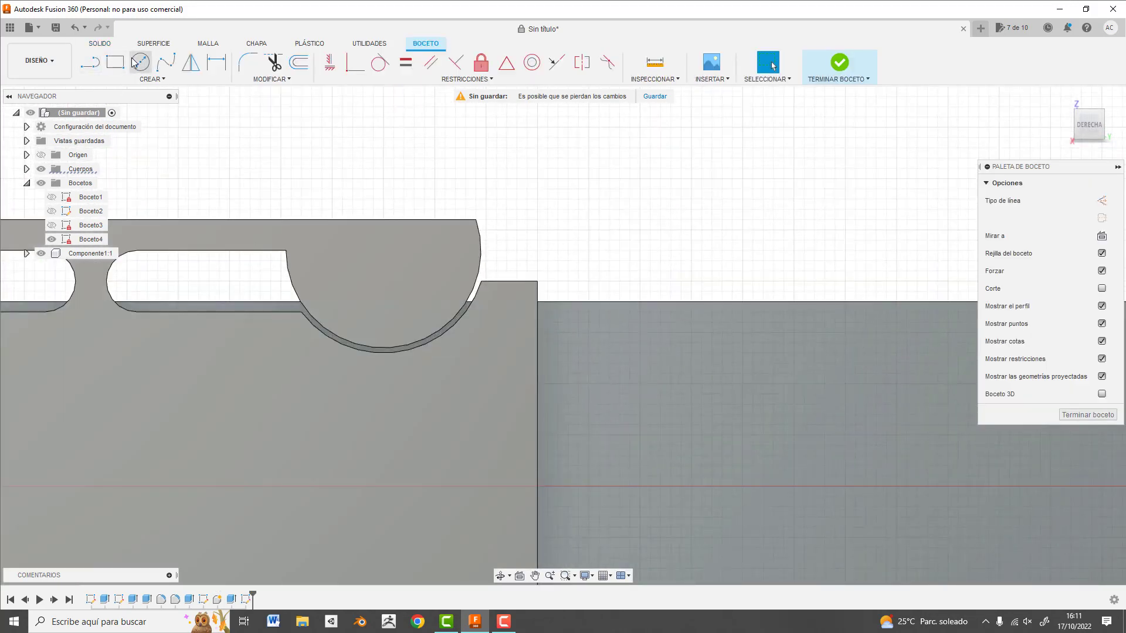
left_click(139, 62)
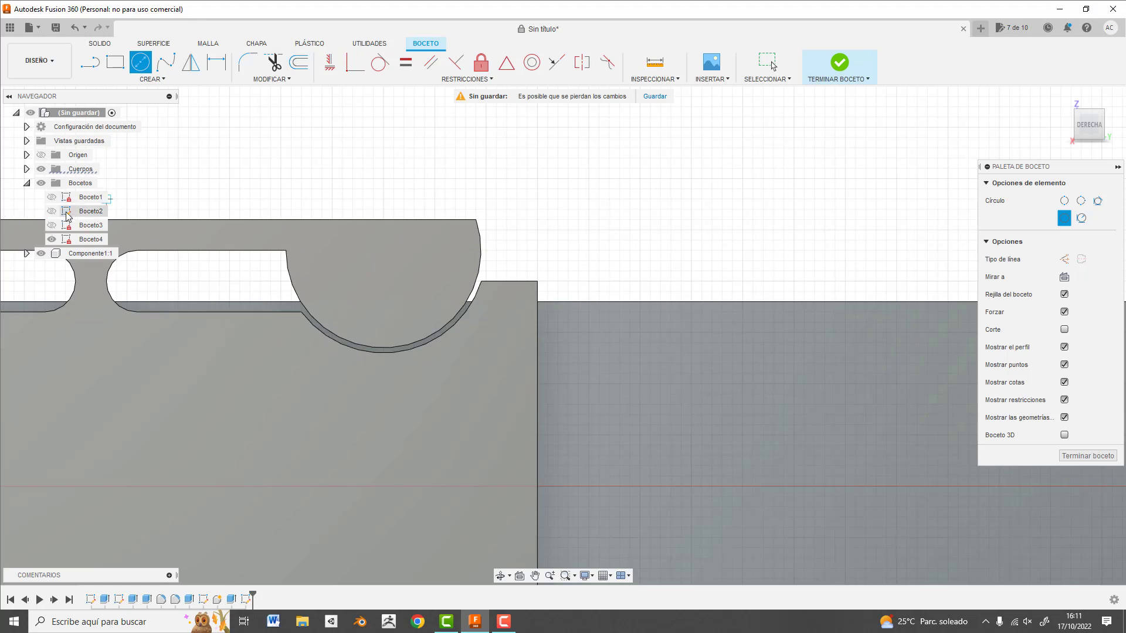
left_click(383, 250)
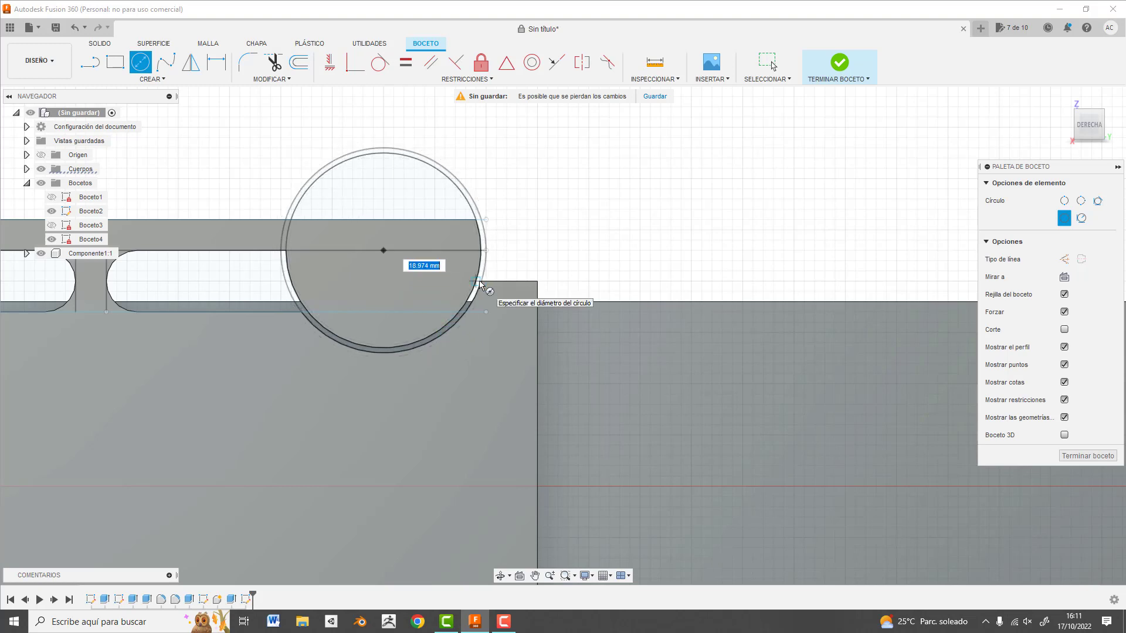
left_click(448, 337)
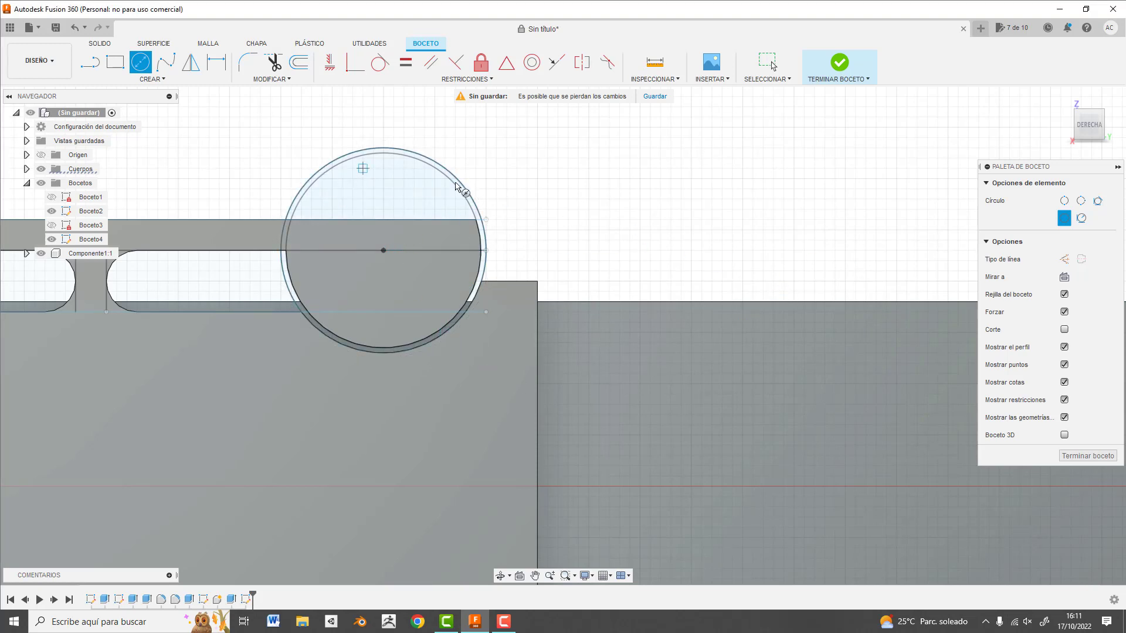
Try dimensioning the circle's diameter, then cancel the over-constrained warning
key("d")
left_click(458, 182)
left_click(546, 157)
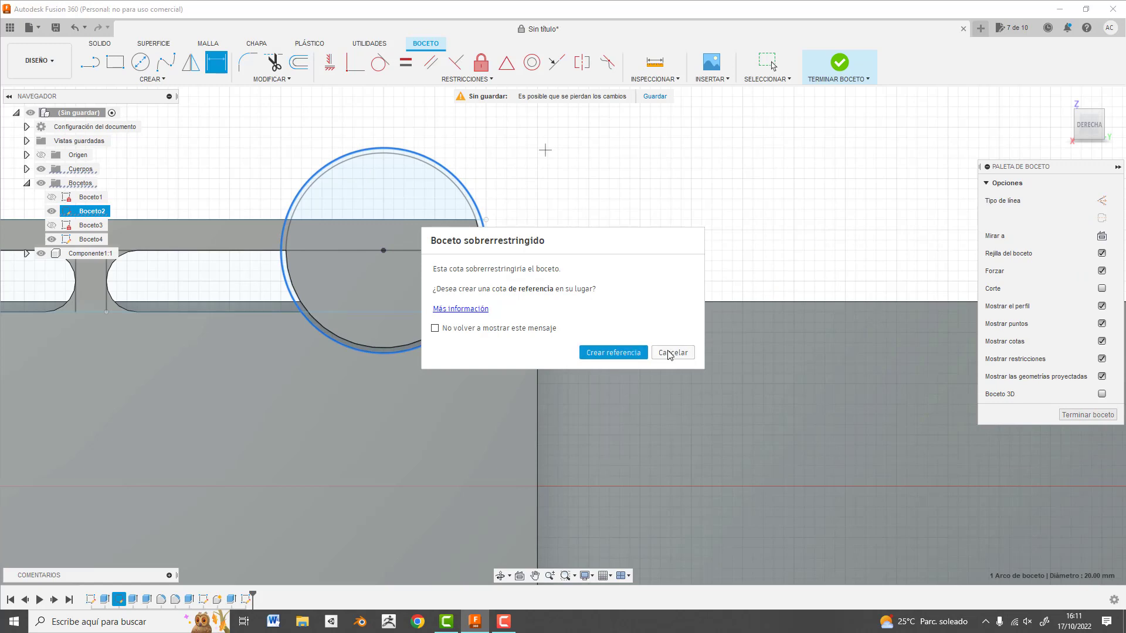
left_click(669, 355)
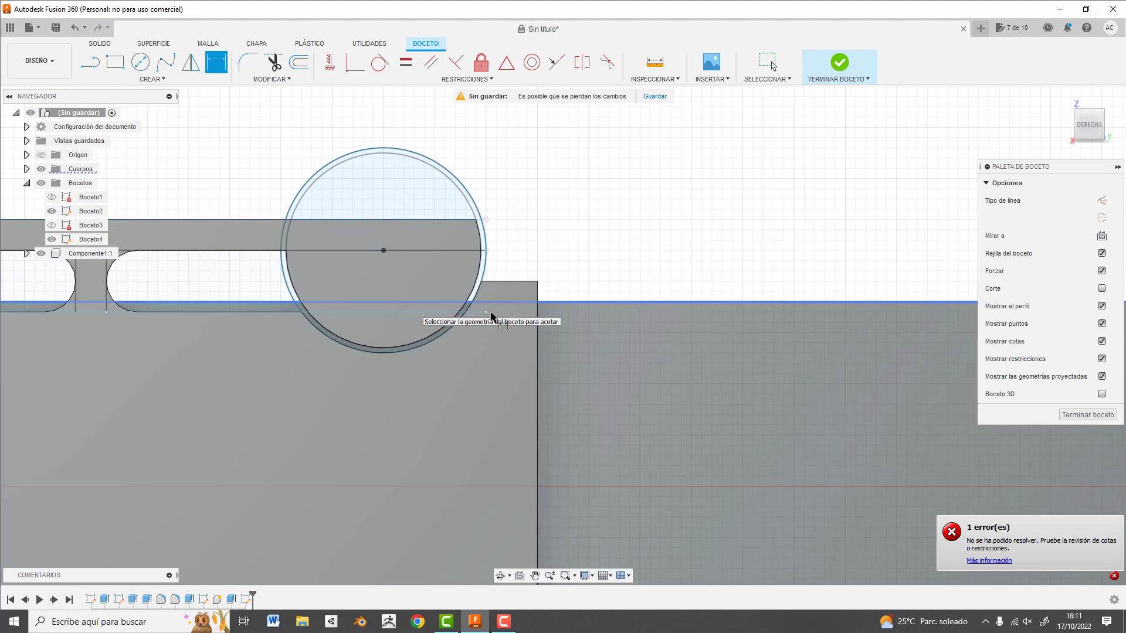
scroll(721, 229, "up", 2)
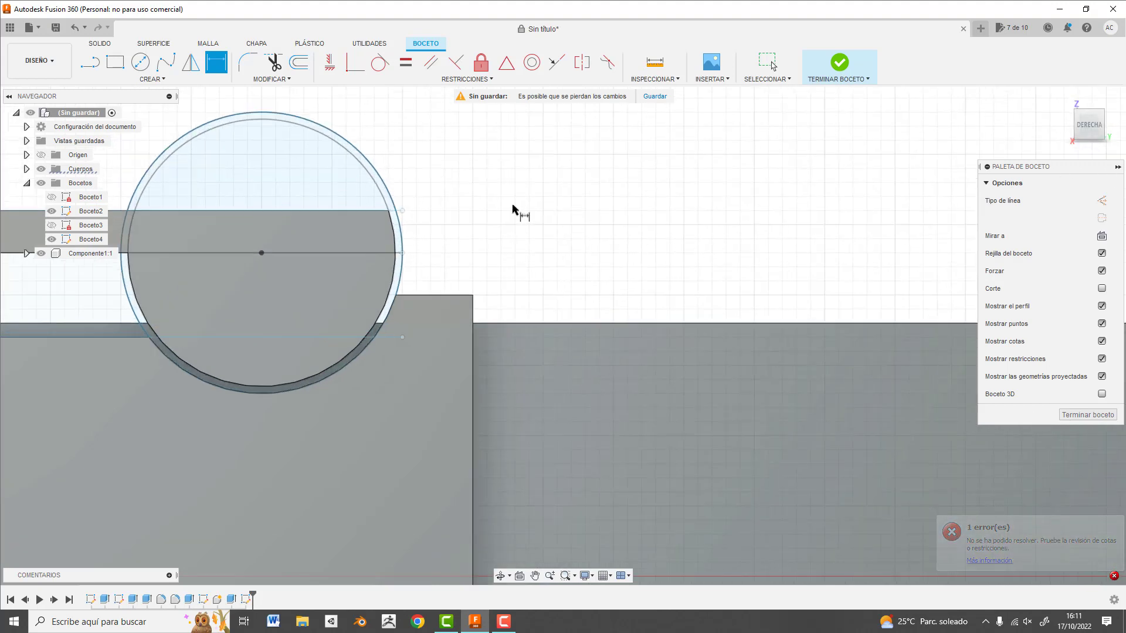
scroll(512, 209, "down", 5)
scroll(510, 179, "up", 2)
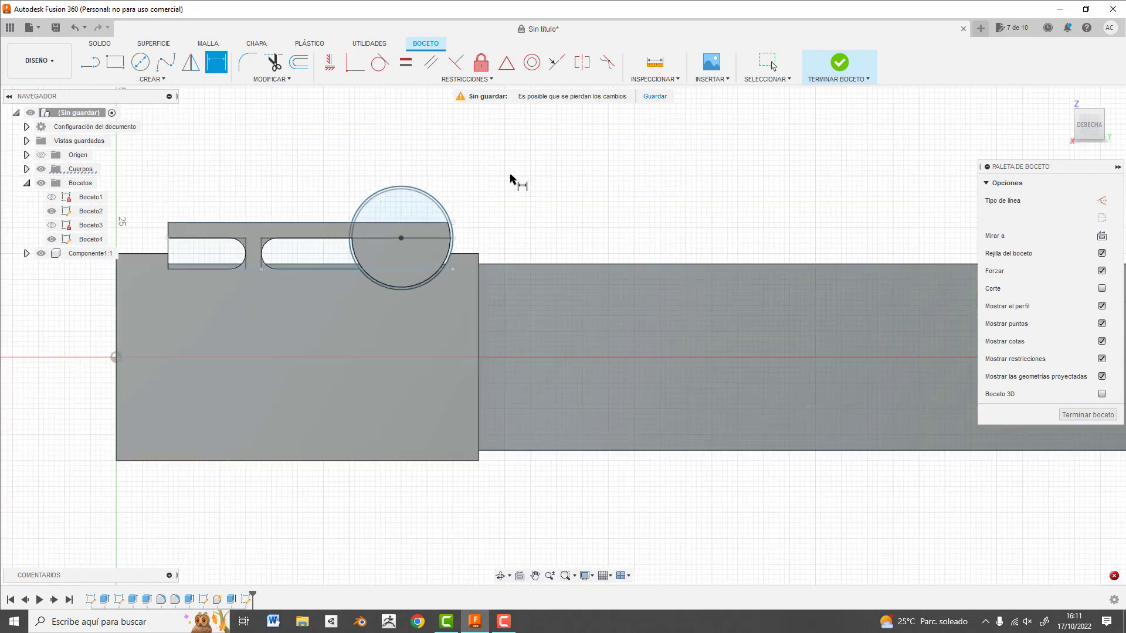
scroll(510, 179, "up", 1)
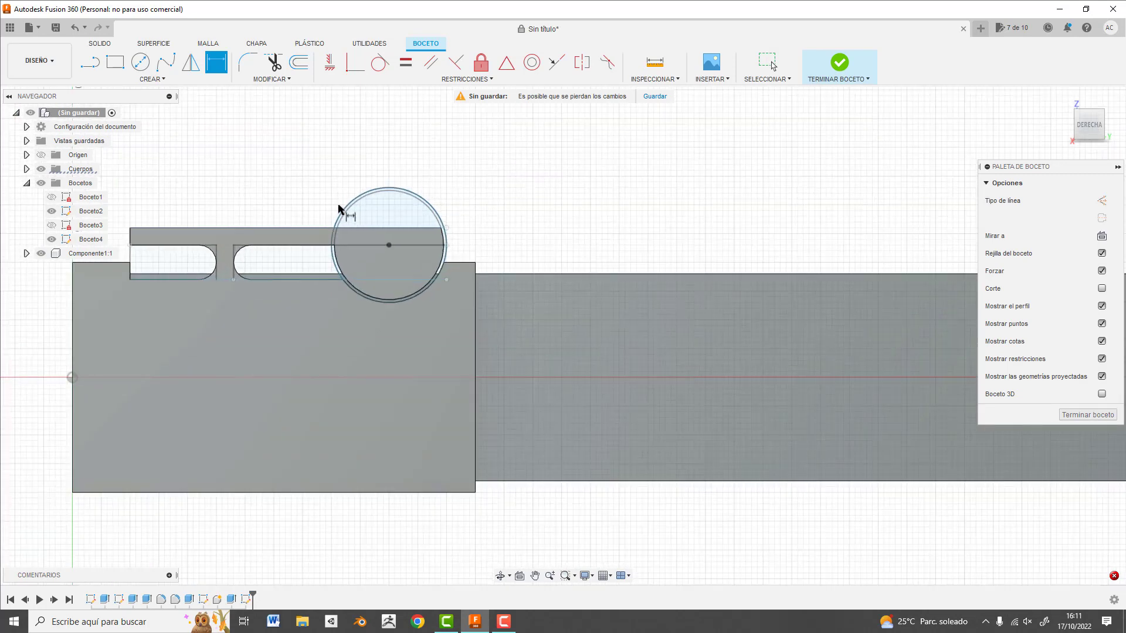
Draw a 250 mm horizontal construction line from the circle centre
left_click(144, 63)
key("l")
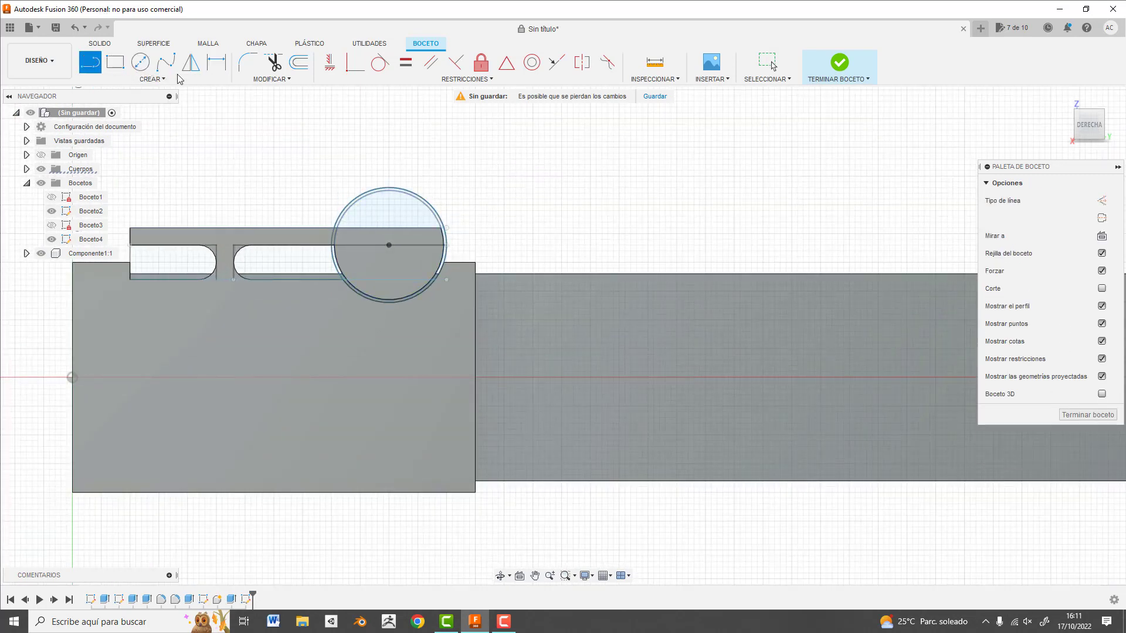
left_click(1103, 201)
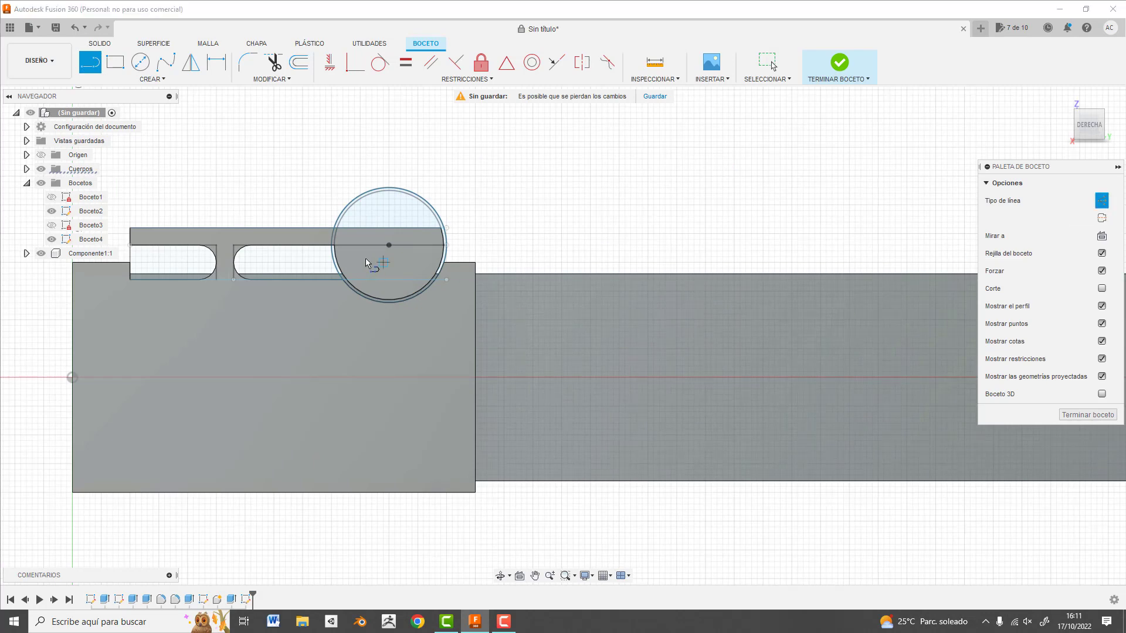
scroll(390, 249, "up", 2)
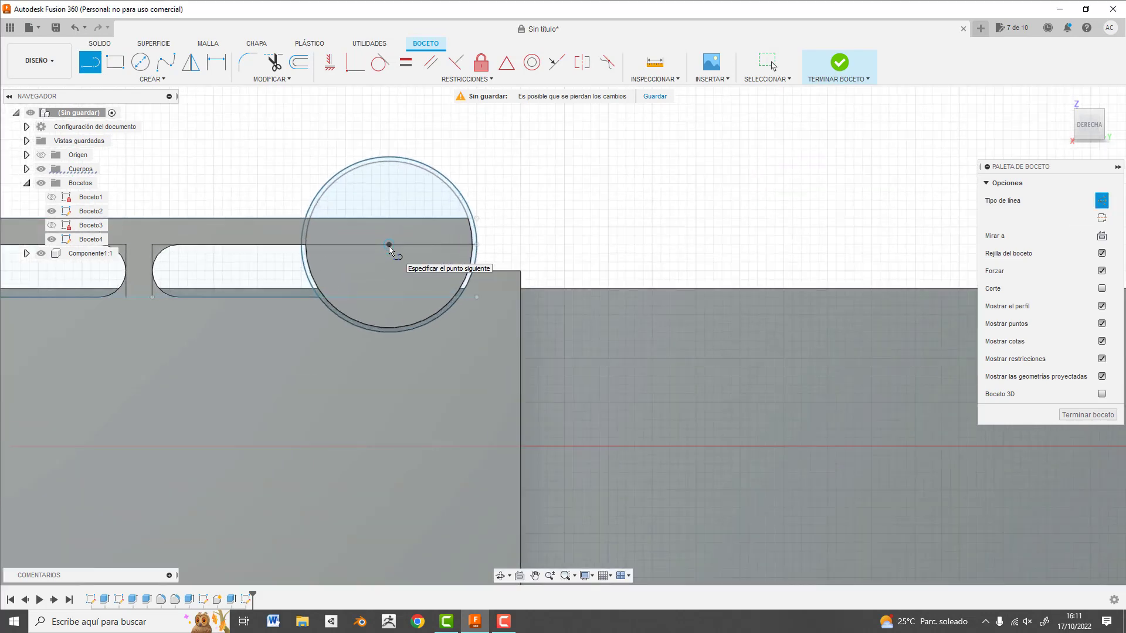
scroll(390, 250, "down", 3)
scroll(390, 249, "down", 2)
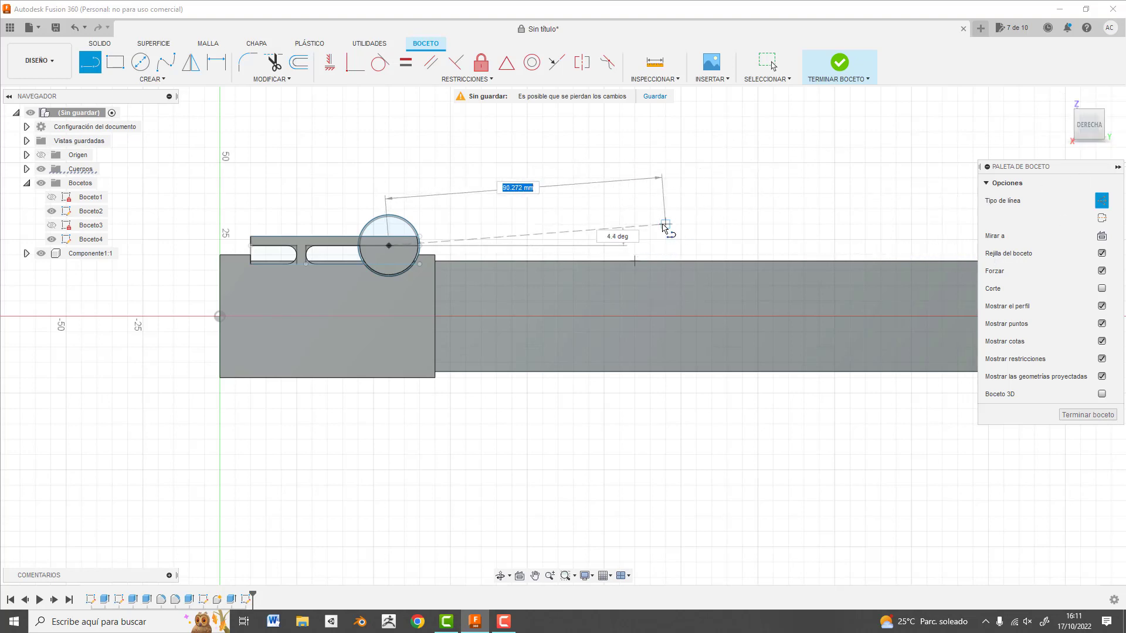
middle_click_drag(809, 226, 508, 239)
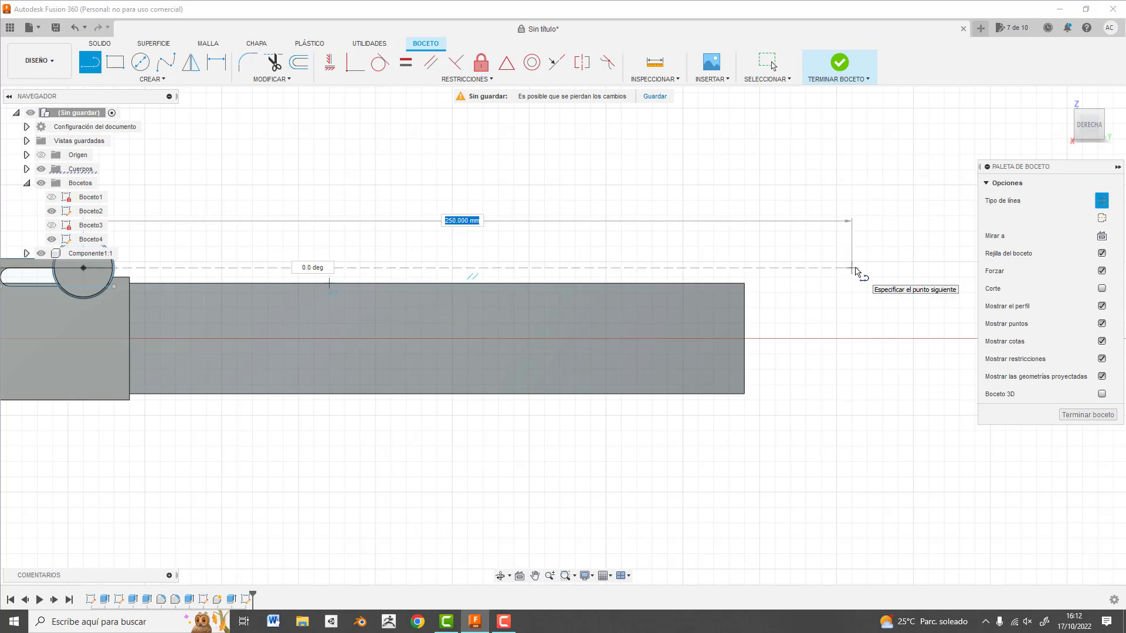
left_click(852, 268)
key("Escape")
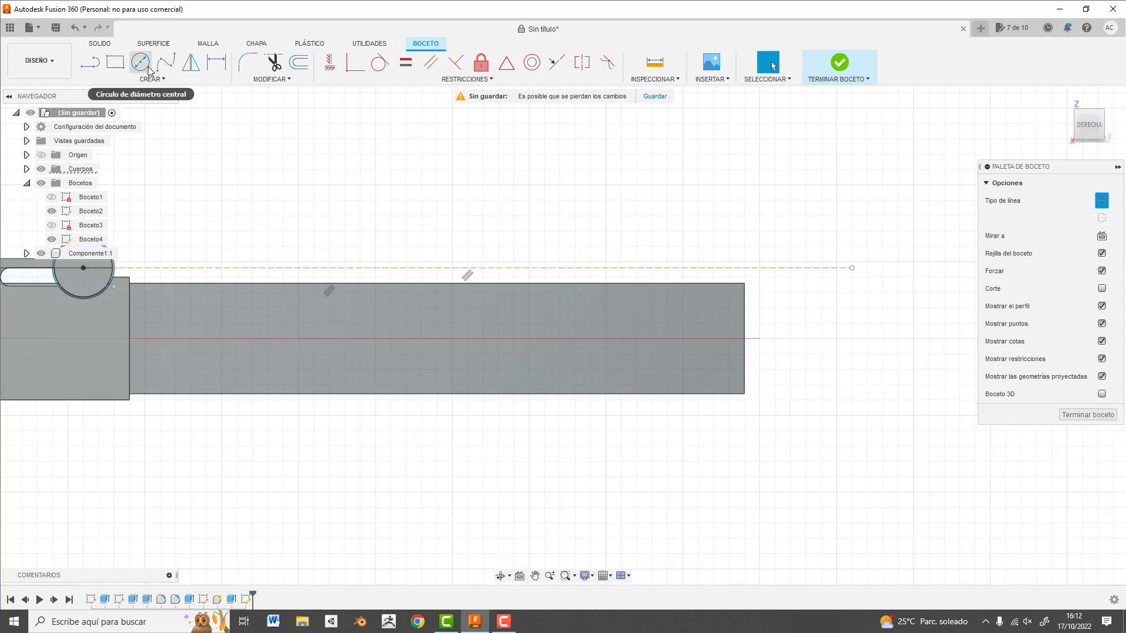
Add a 20 mm circle on the construction line, dimensioned 75 mm away
left_click(140, 62)
left_click(311, 268)
type("20")
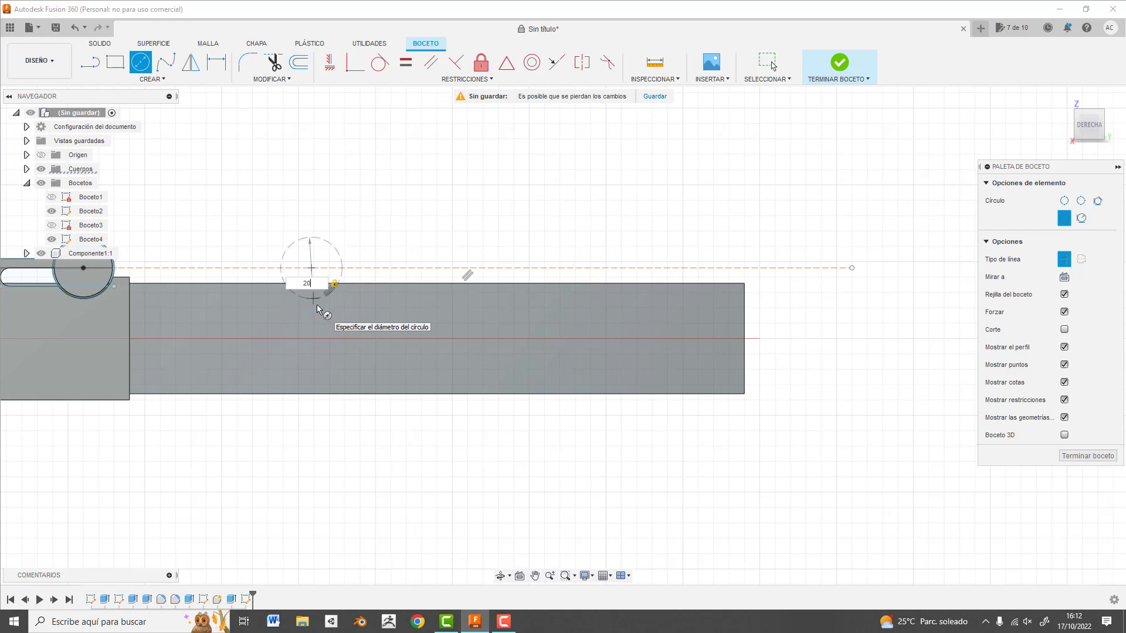
key("Return")
key("d")
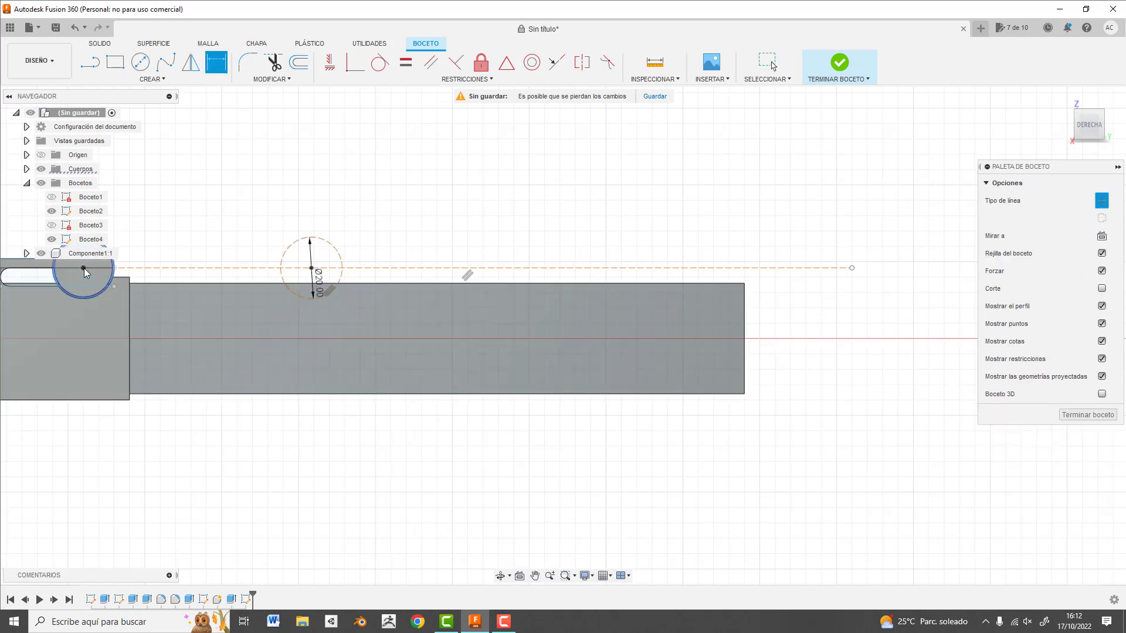
left_click(312, 268)
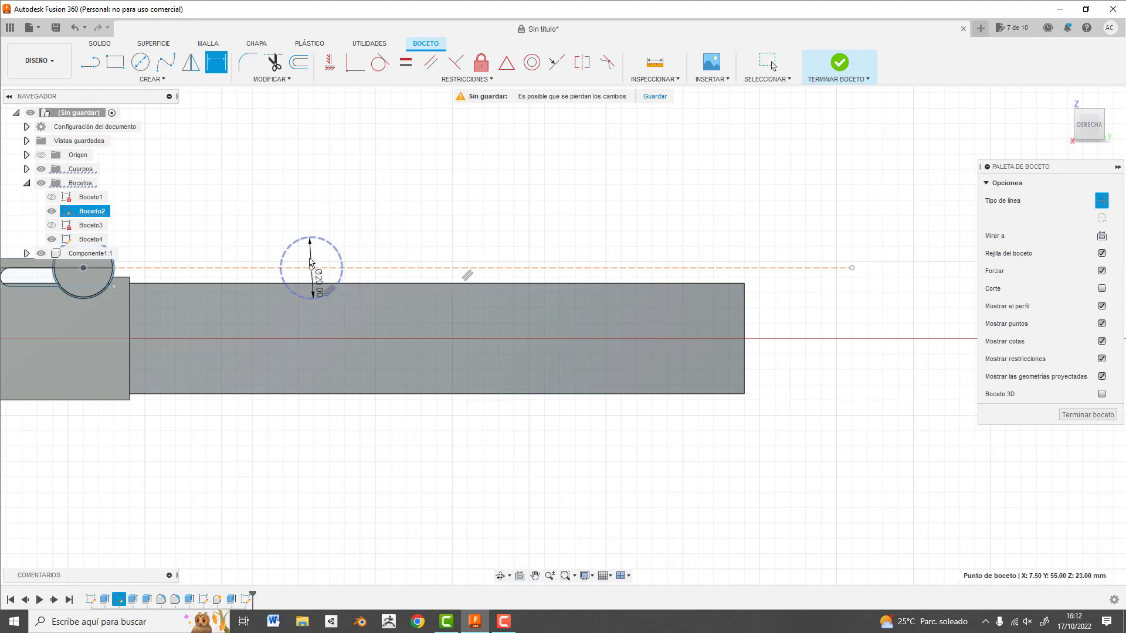
left_click(312, 212)
type("75")
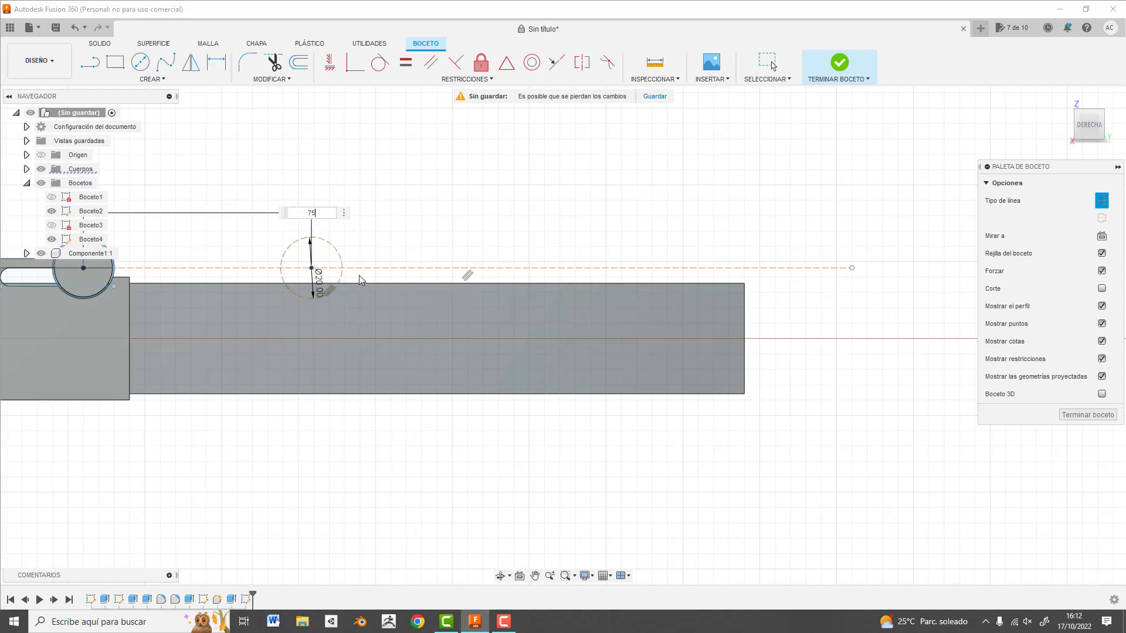
key("Return")
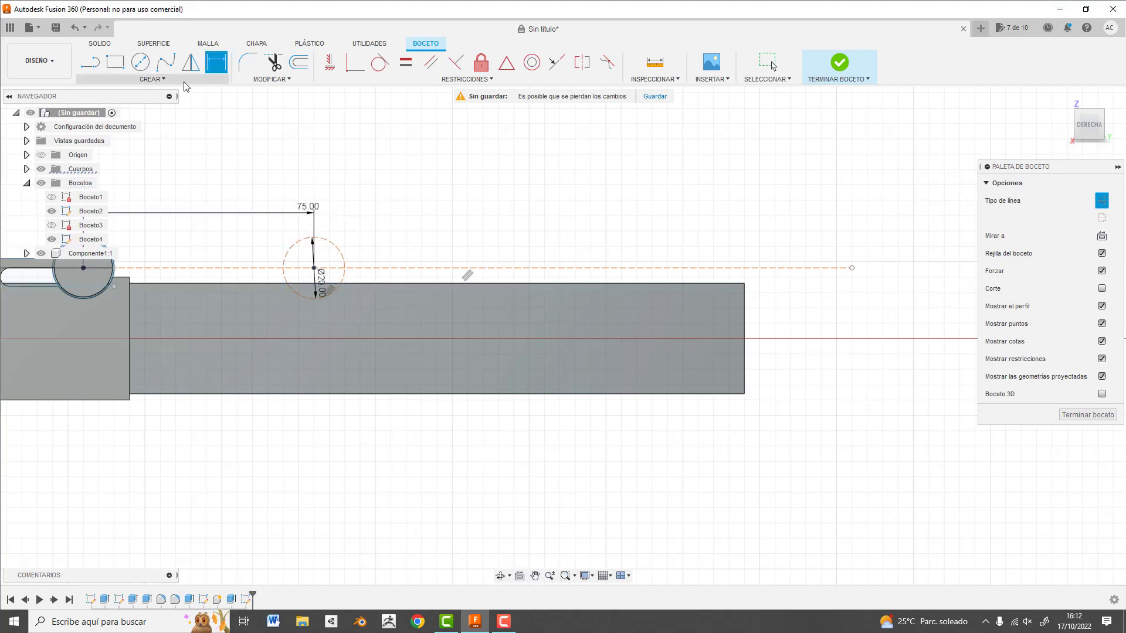
Add a second 20 mm circle spaced 100 mm from the first
left_click(140, 64)
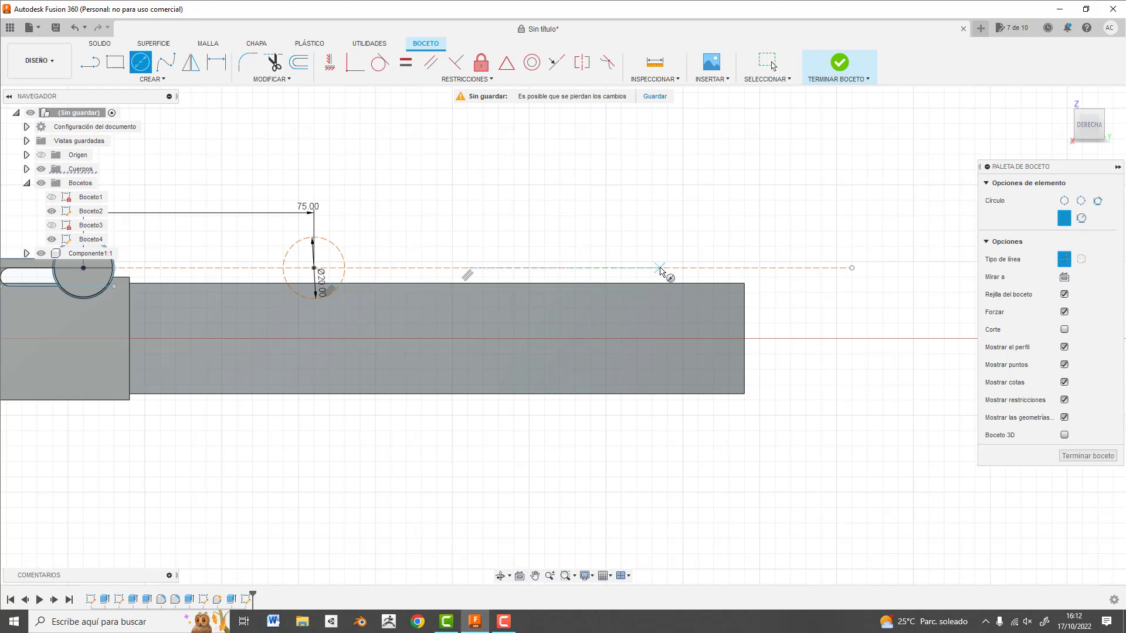
left_click(660, 268)
type("20")
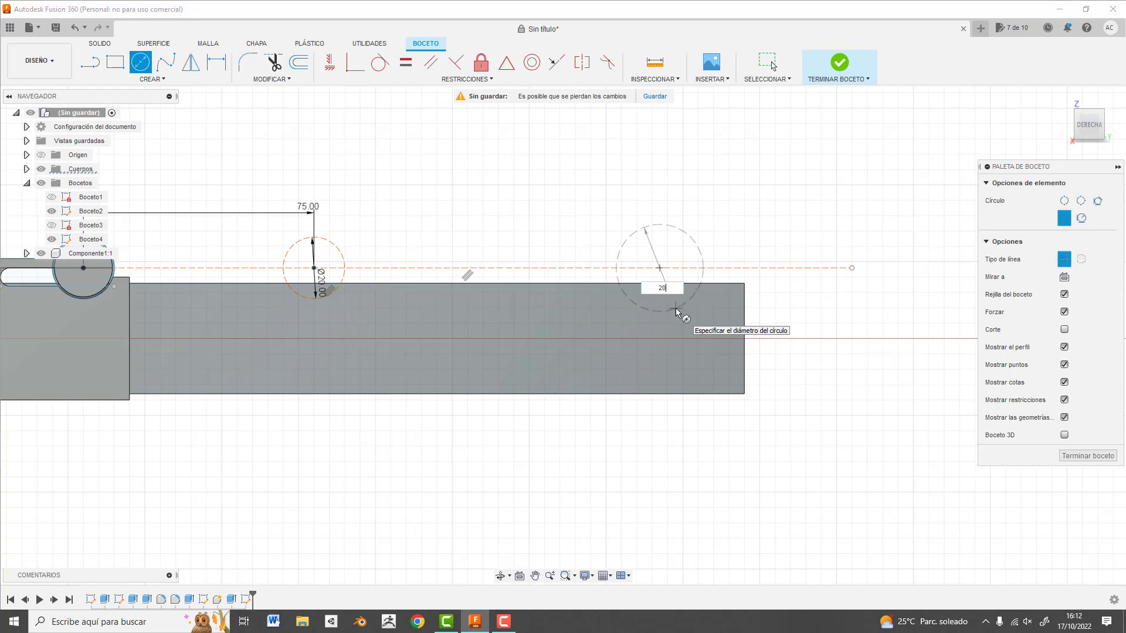
key("Return")
key("Escape")
key("d")
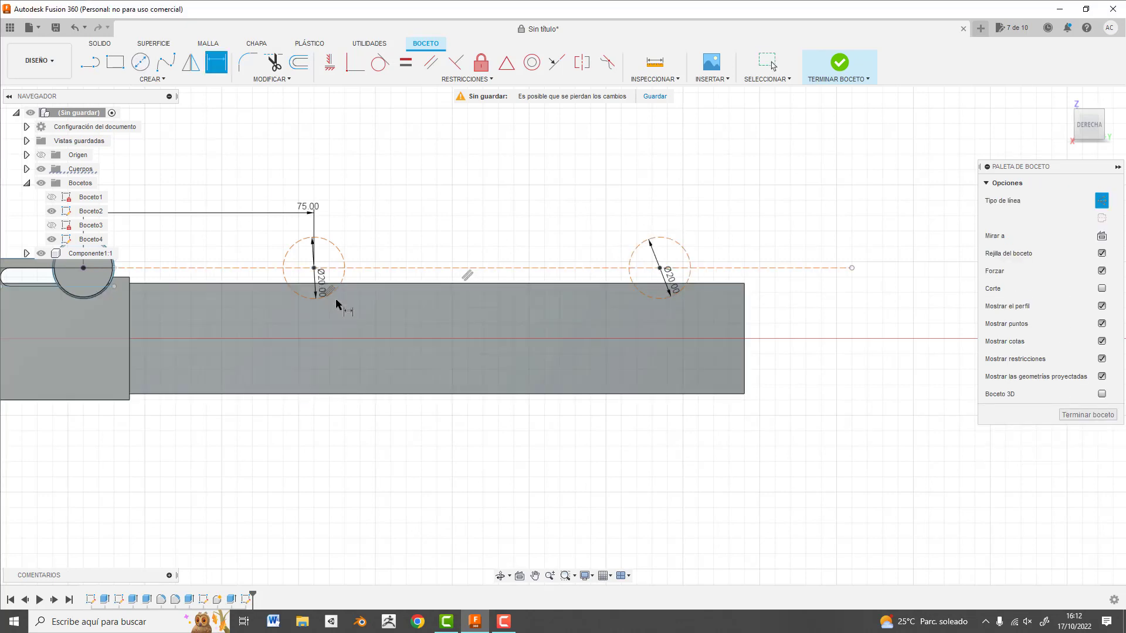
left_click(660, 268)
left_click(636, 210)
type("1")
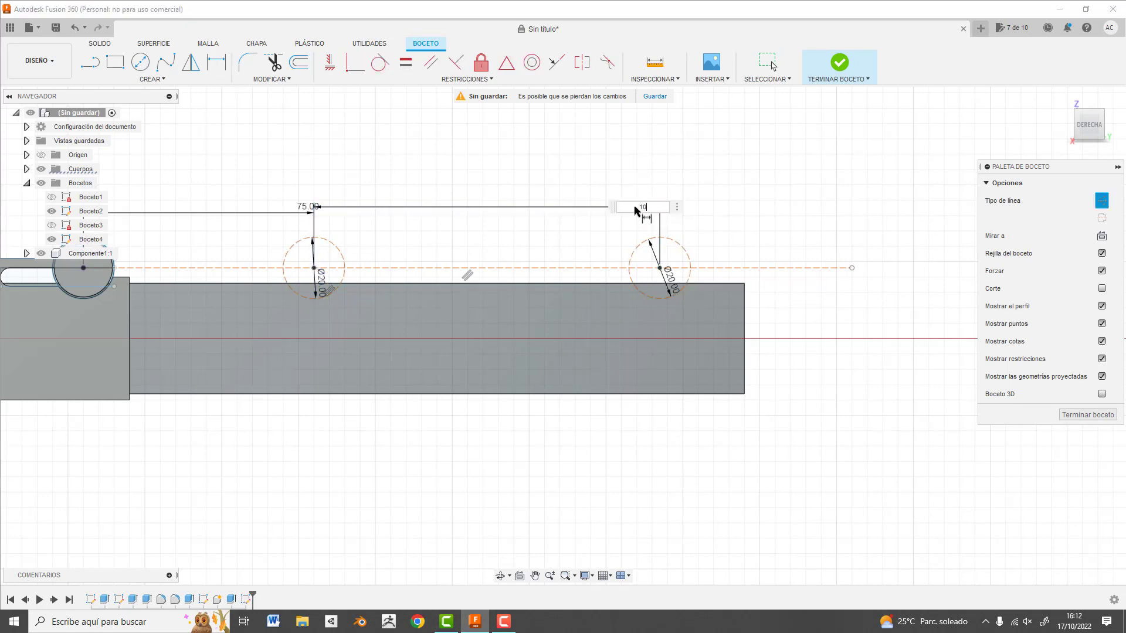
type("0")
key("Return")
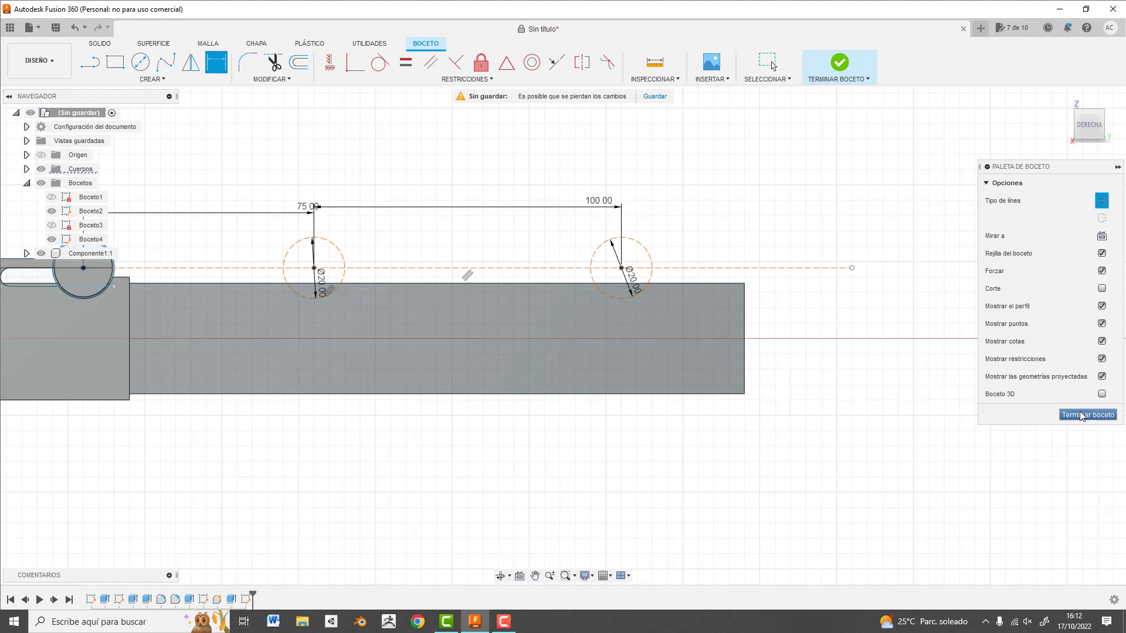
key("Escape")
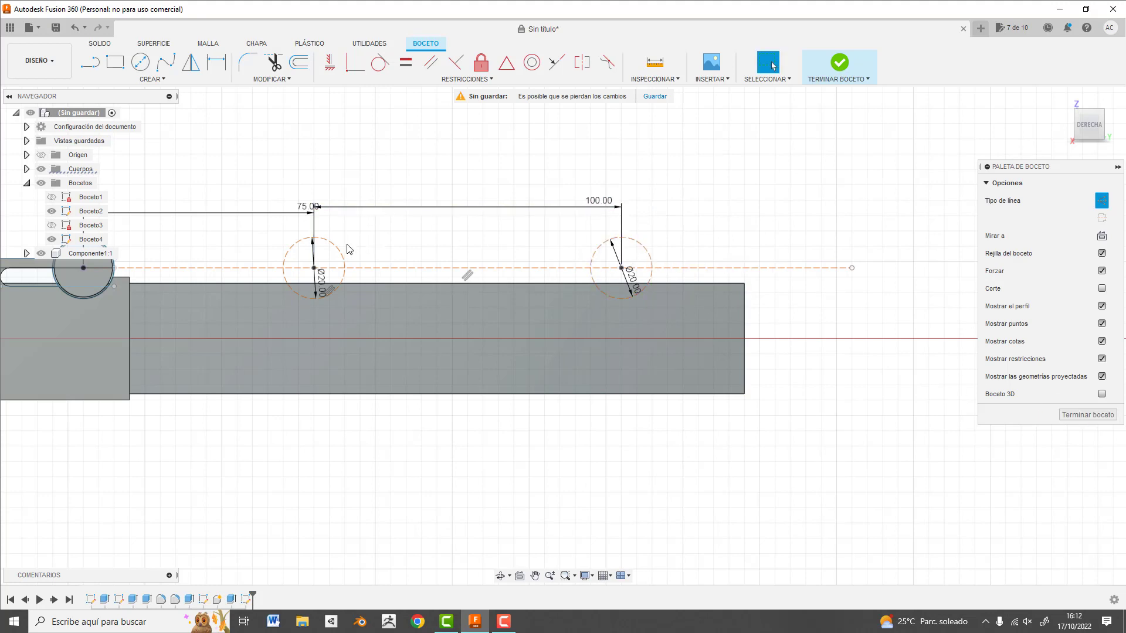
Turn both Ø20 circles into normal geometry and finish the sketch
left_click(326, 244)
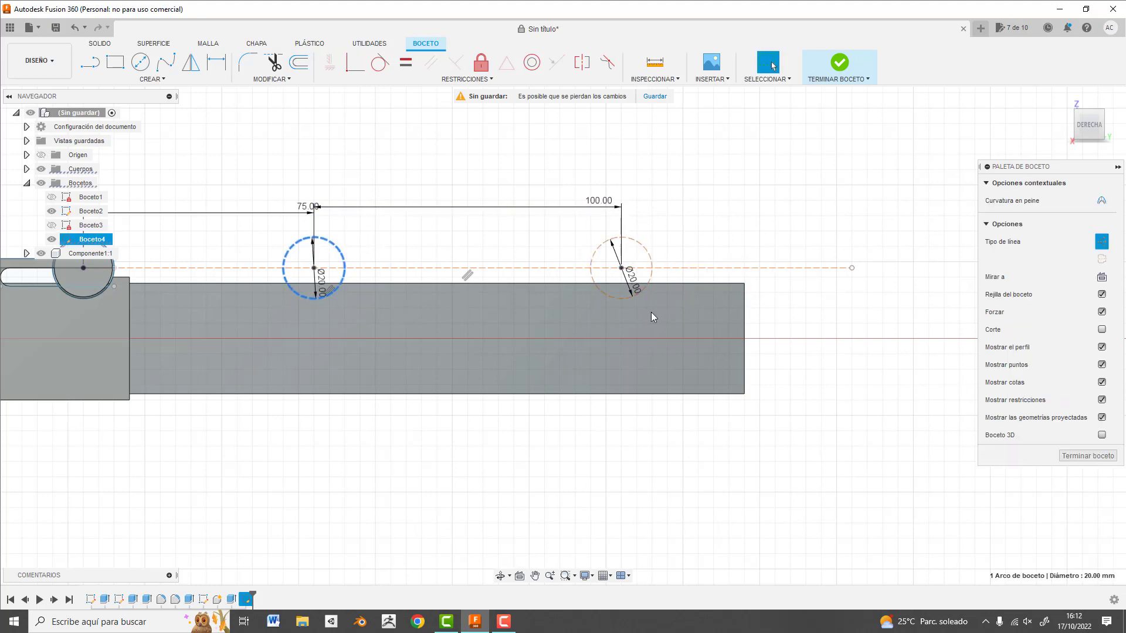
left_click(1101, 239)
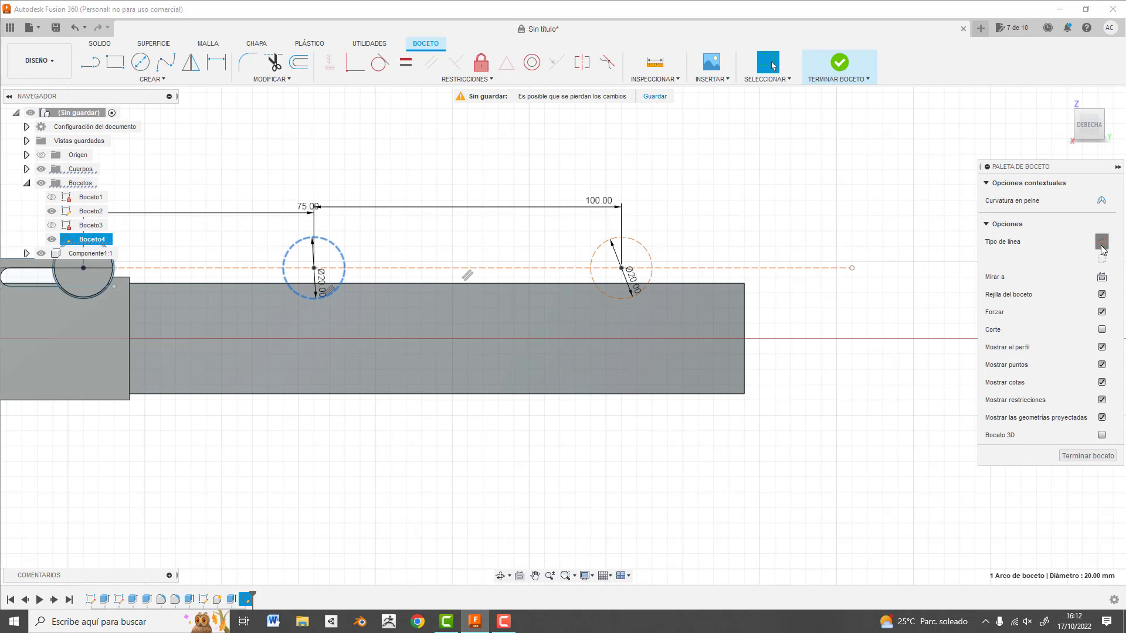
left_click(602, 248)
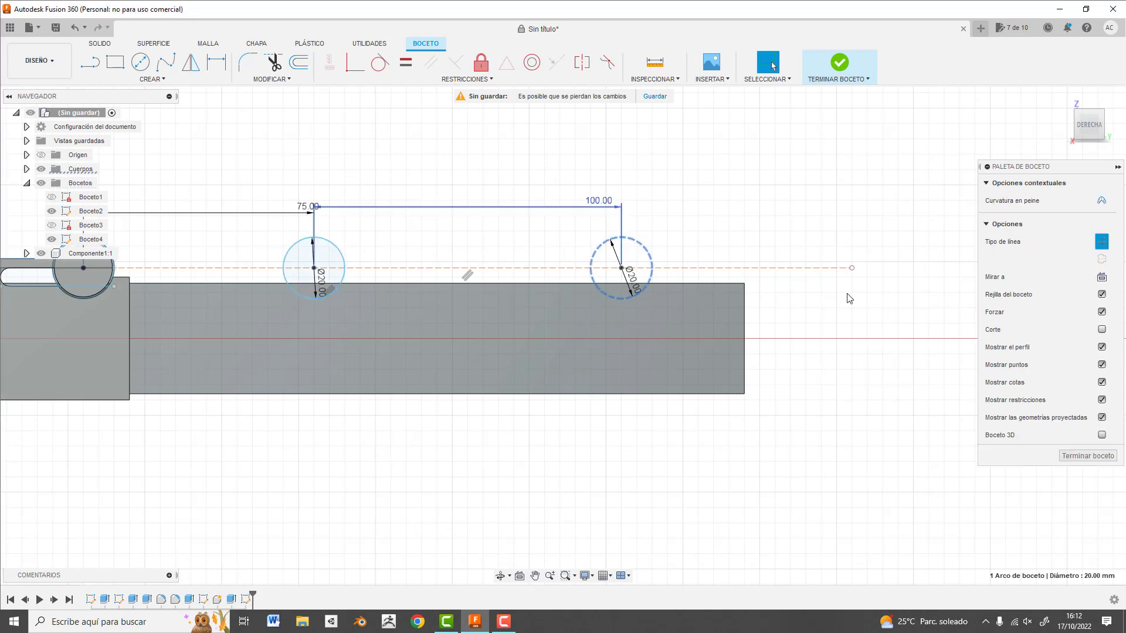
left_click(1102, 241)
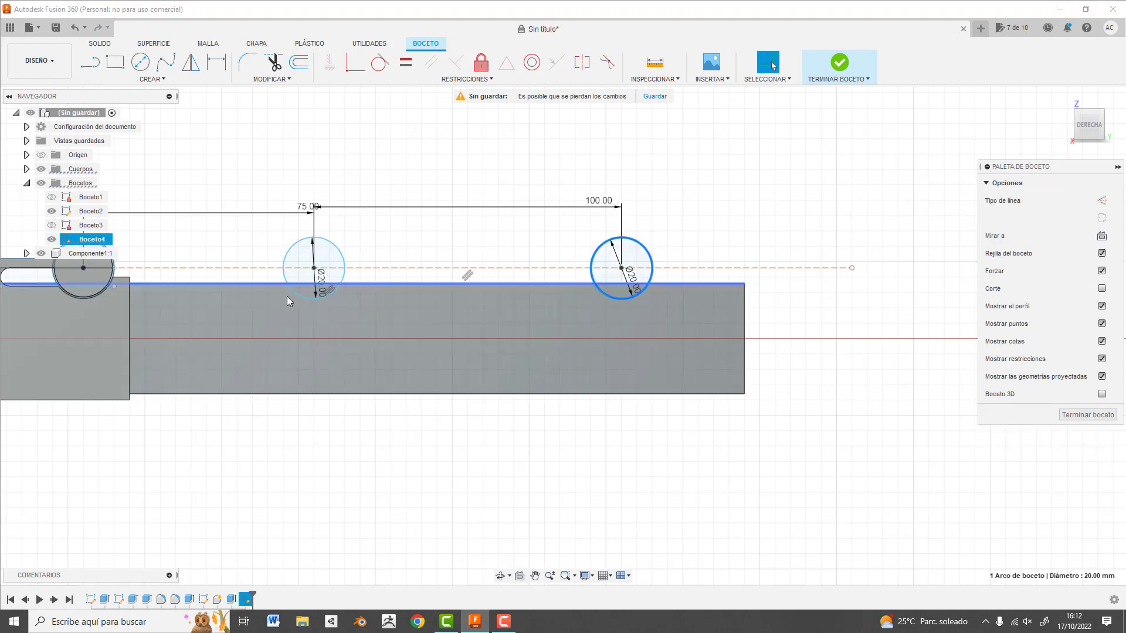
left_click(1085, 415)
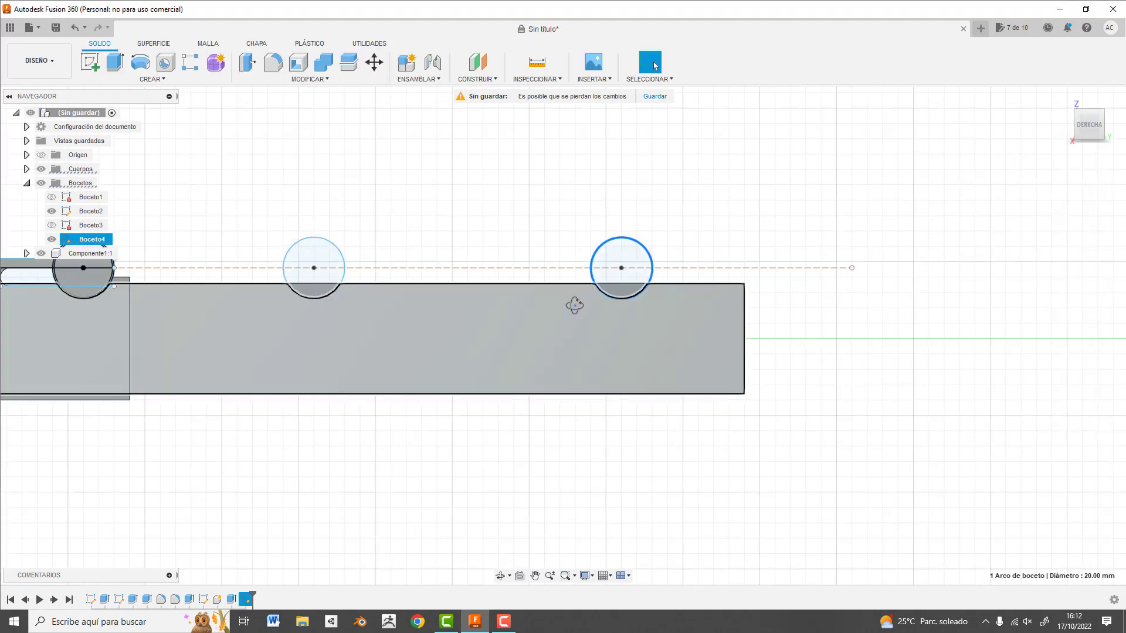
Try selecting the Boceto4 circle halves, briefly reopening and finishing the sketch
left_click(550, 222)
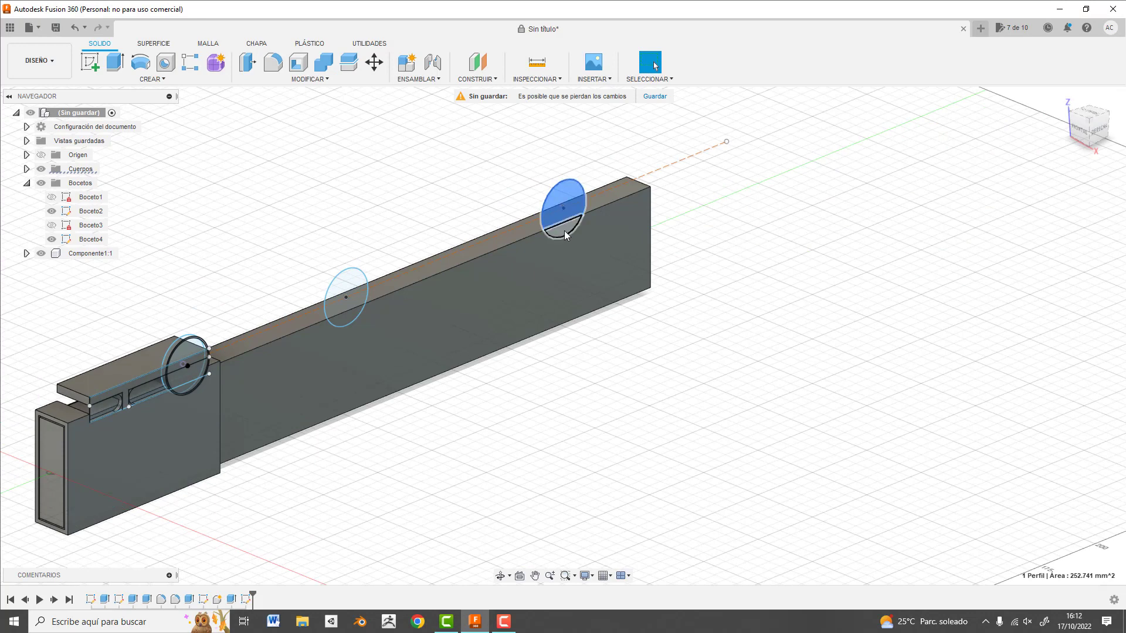
left_click(87, 243)
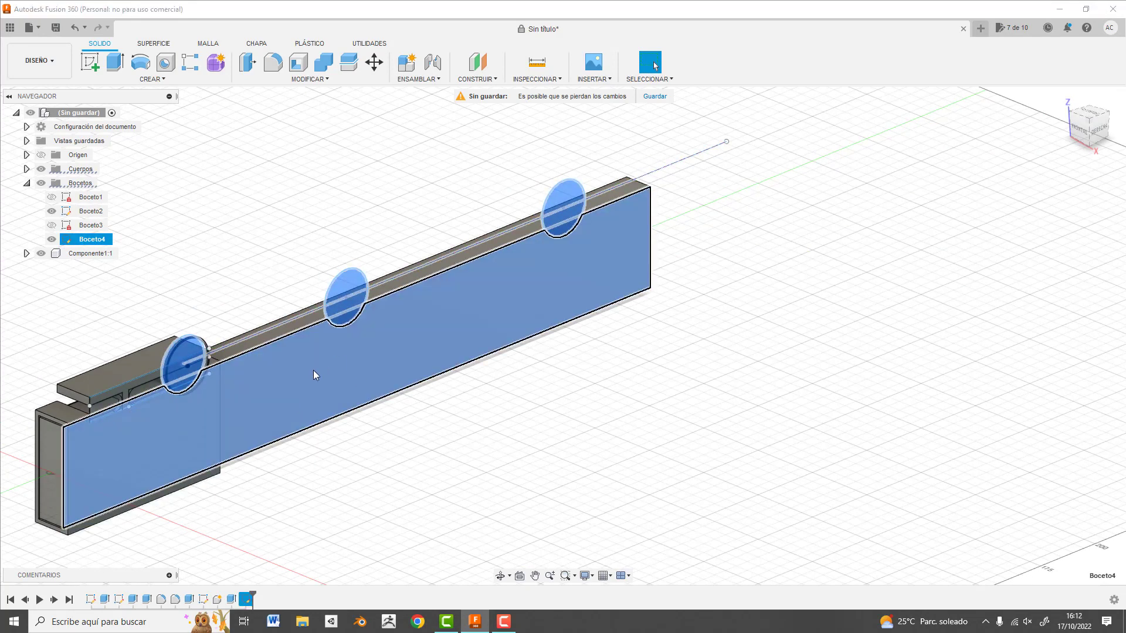
left_click(313, 371)
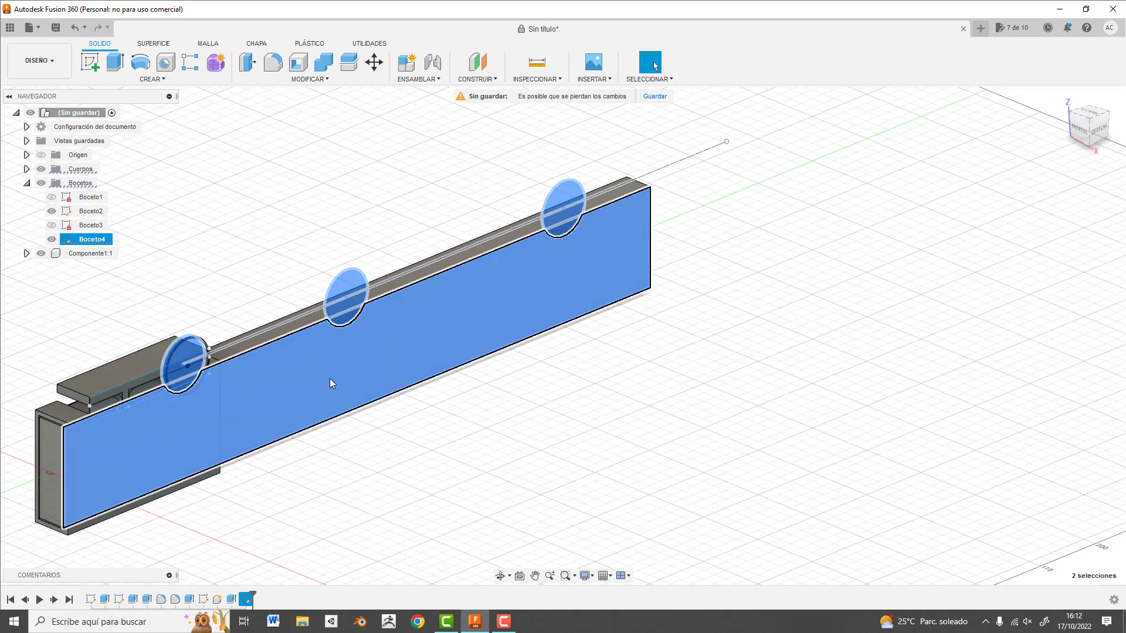
left_click(338, 374)
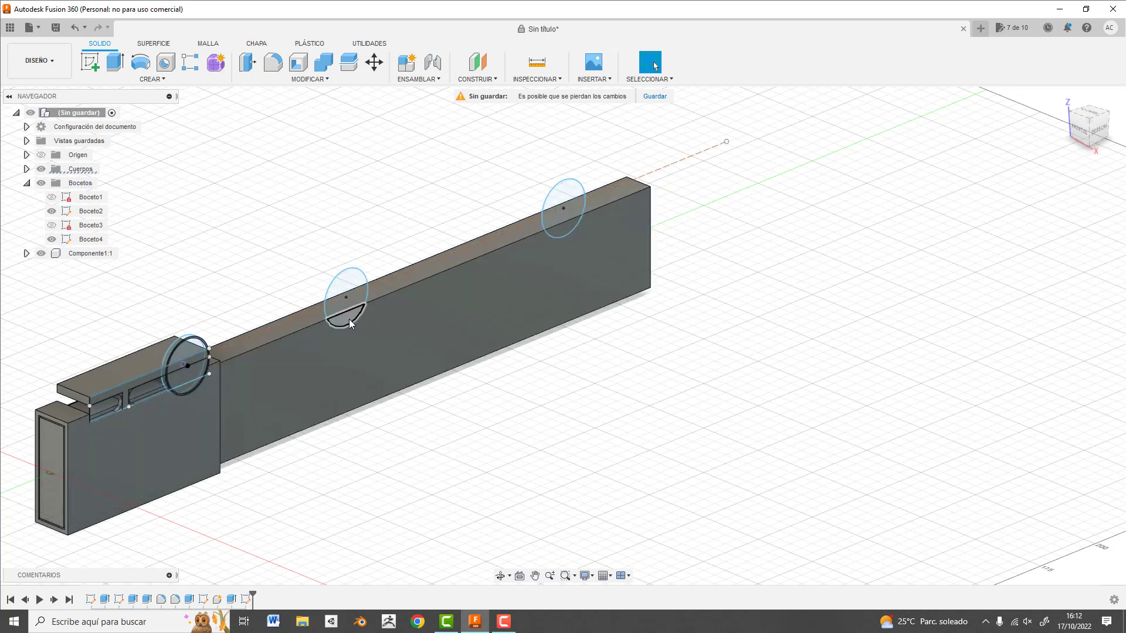
left_click(348, 303)
left_click(557, 233, "ctrl")
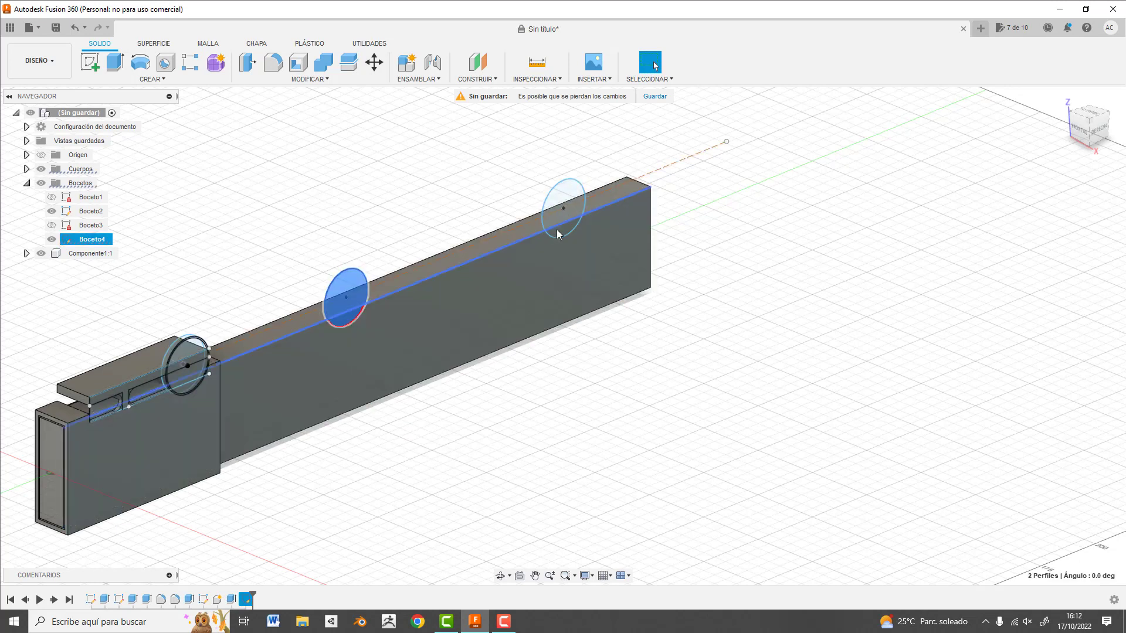
double_click(559, 234)
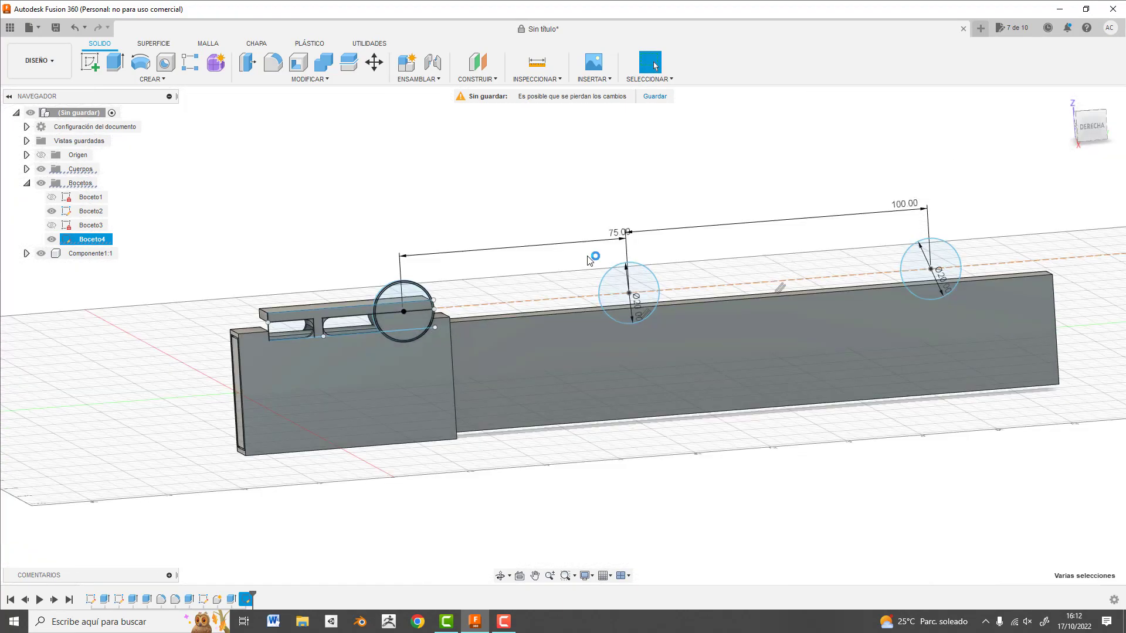
left_click(1100, 418)
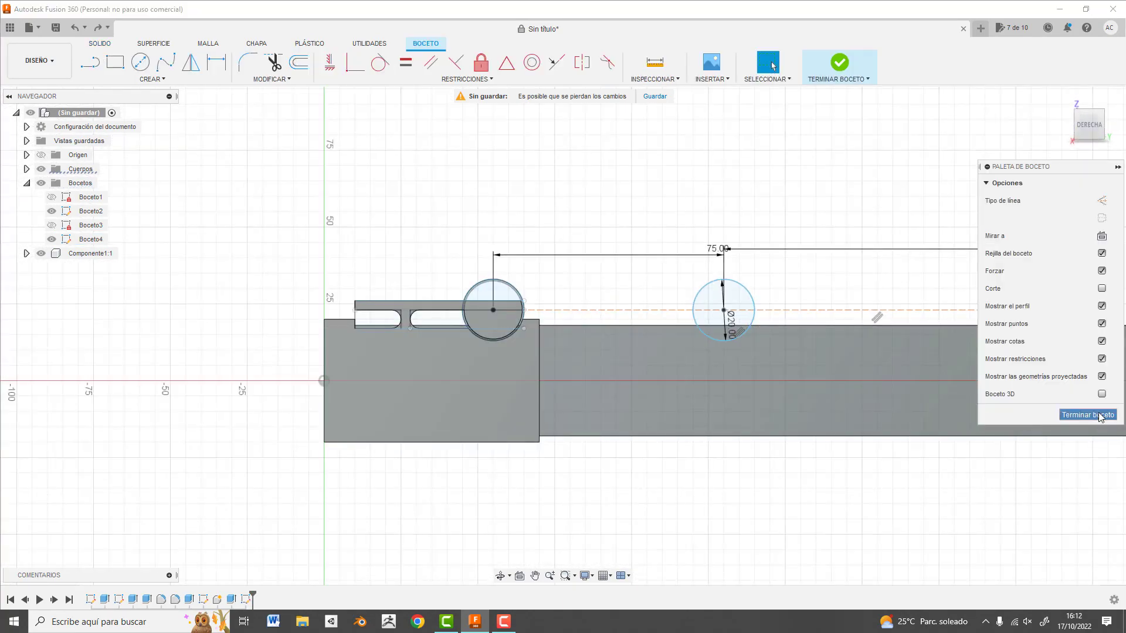
left_click(563, 232)
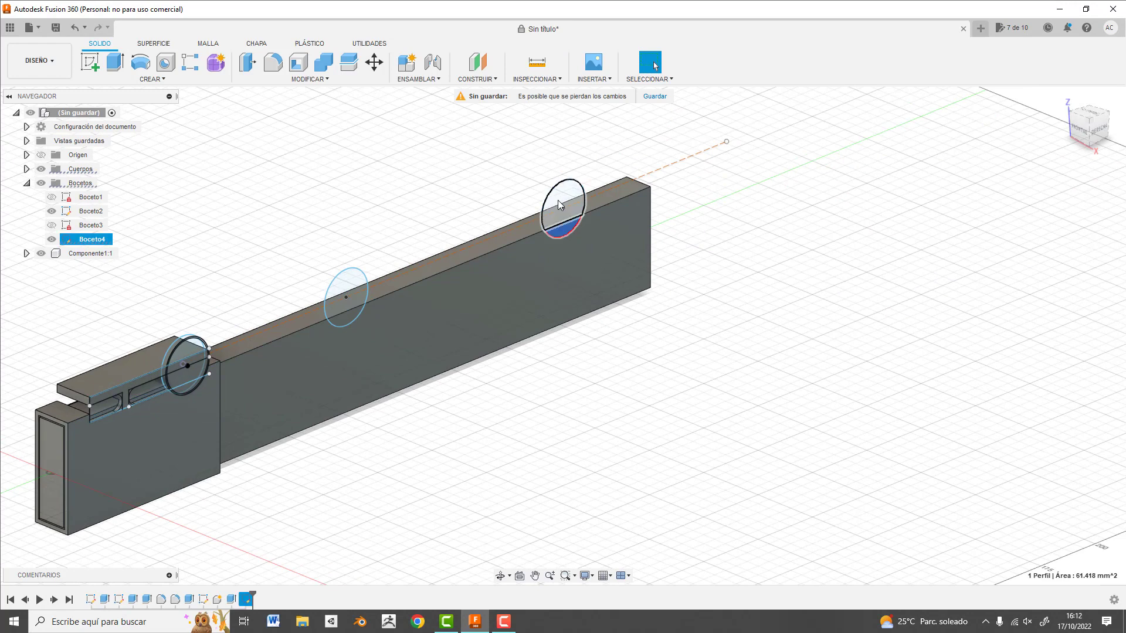
left_click(346, 311, "shift")
left_click(345, 283, "shift")
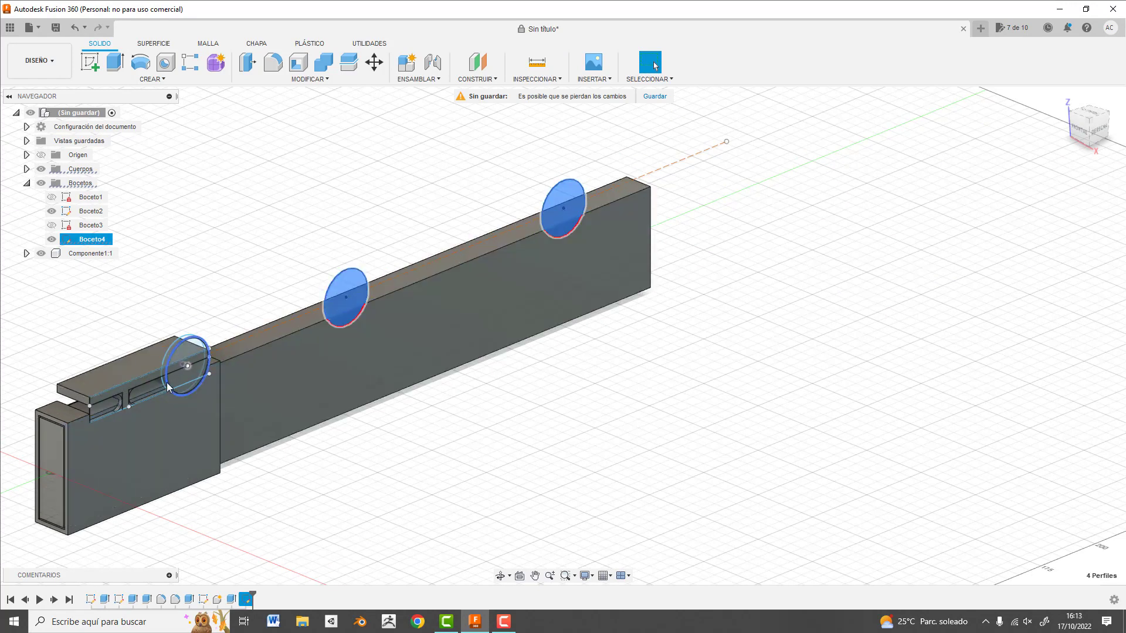
scroll(177, 395, "up", 3)
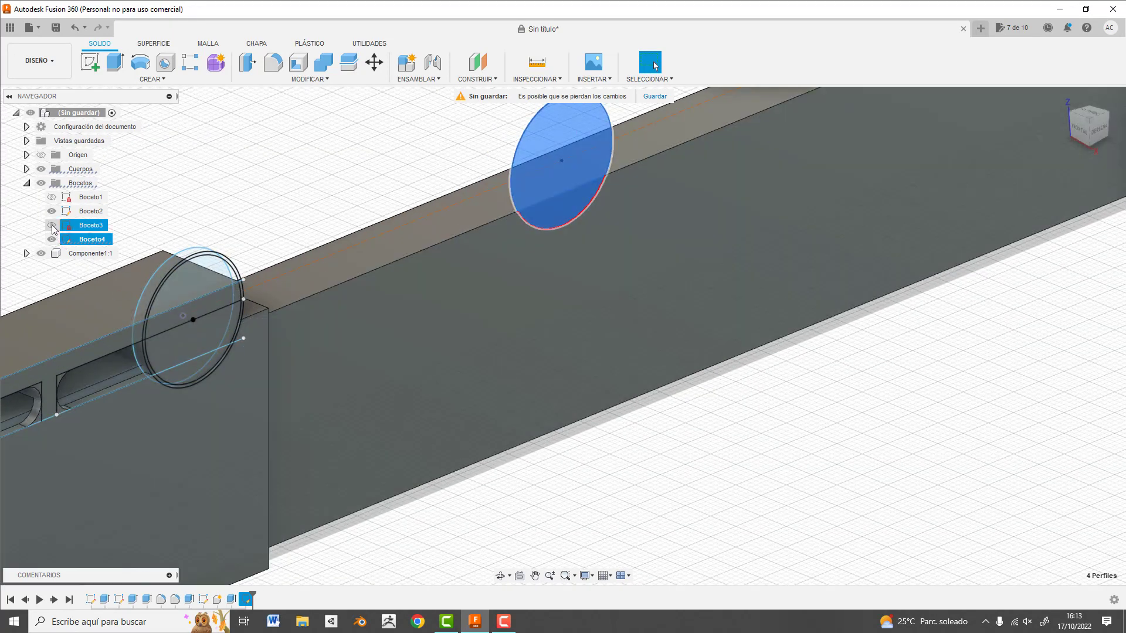
Hide the Boceto2 sketch and the other bodies to isolate the bar
left_click(52, 226)
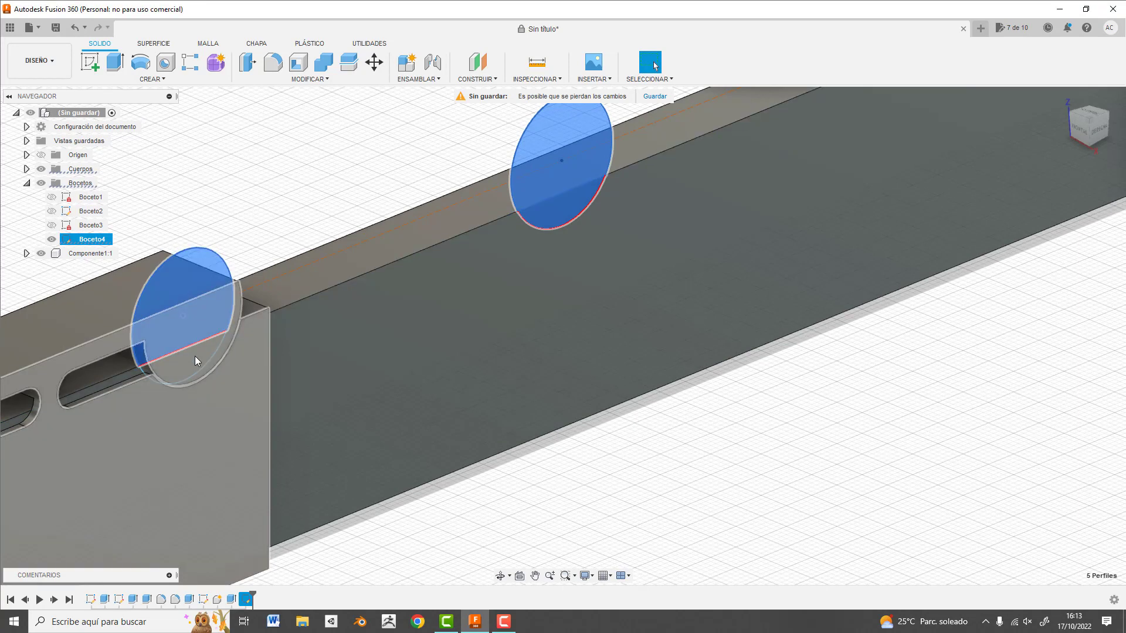
left_click(160, 380)
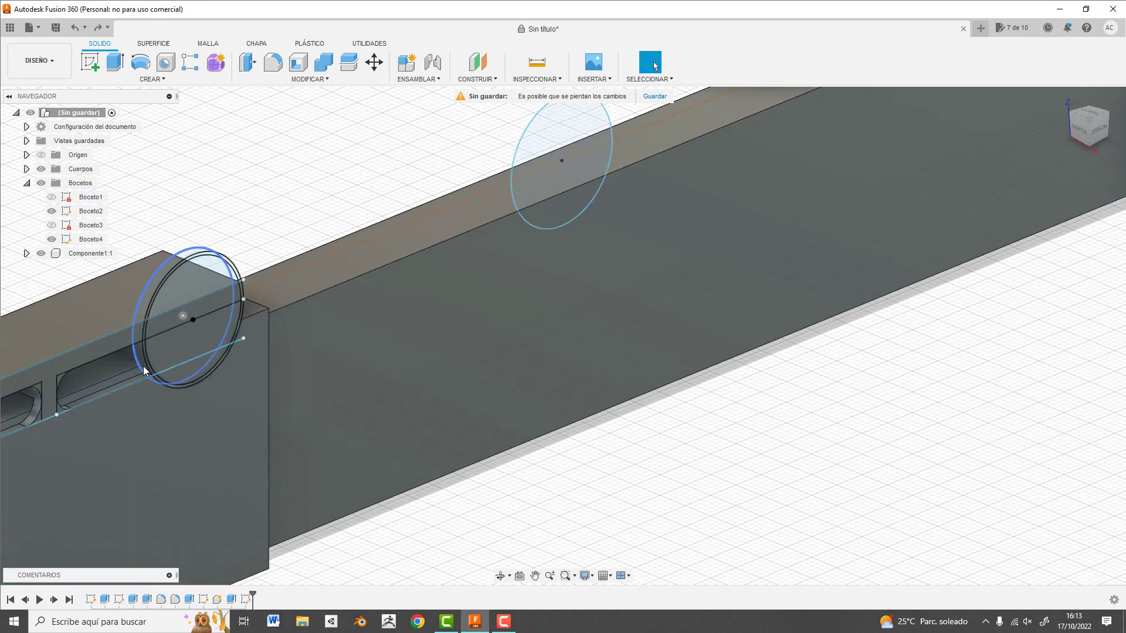
key("ctrl+z")
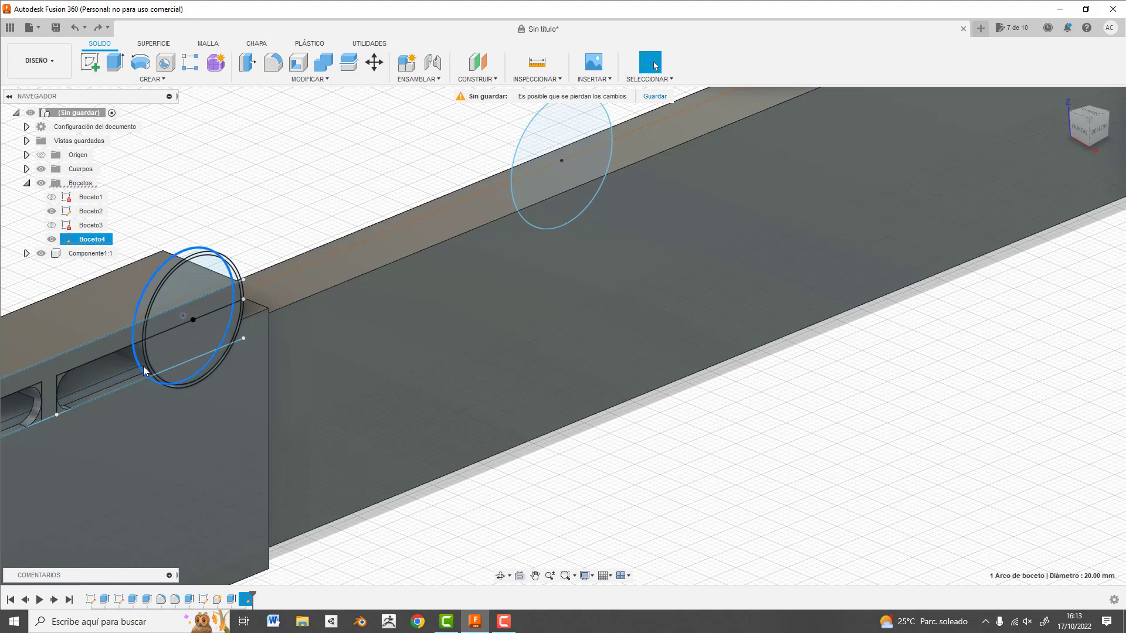
key("ctrl+z")
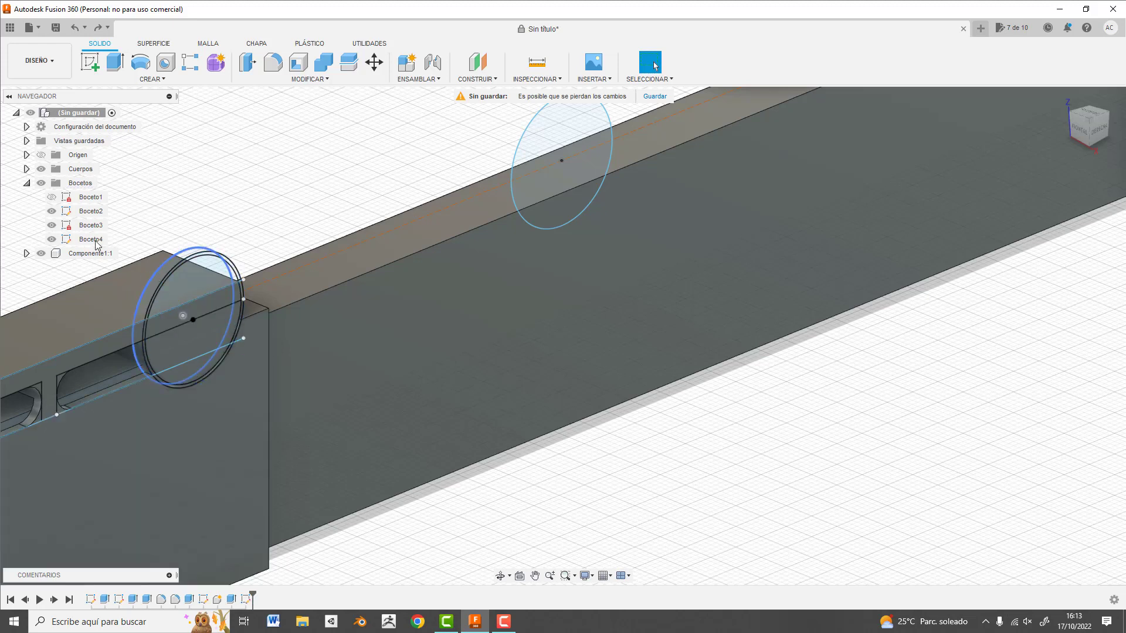
left_click(52, 211)
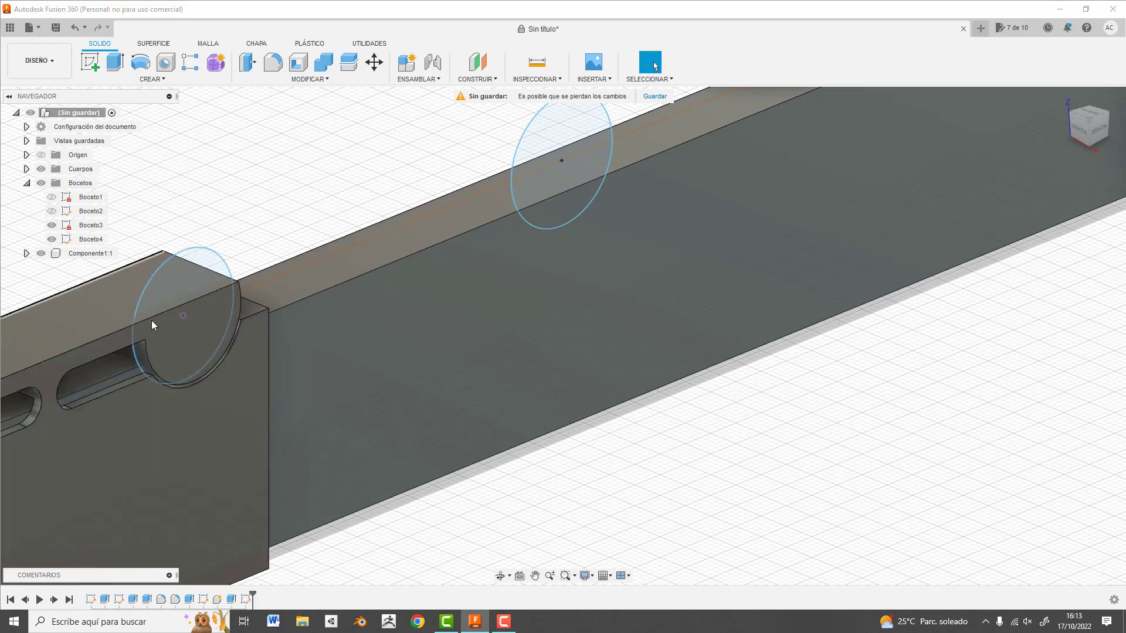
left_click(188, 275)
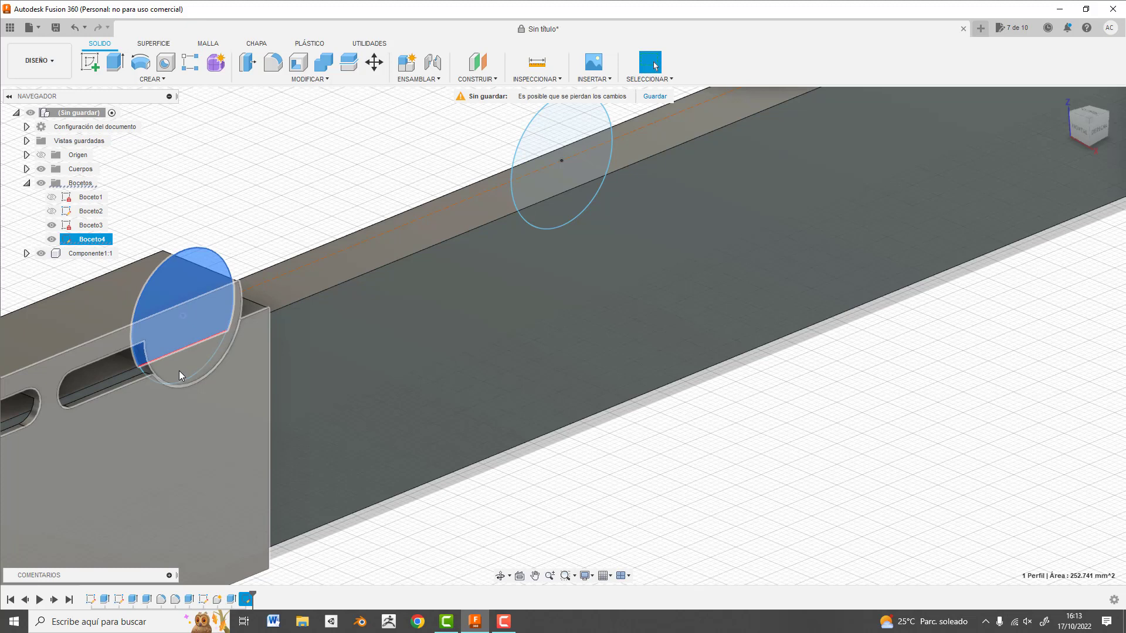
key("Escape")
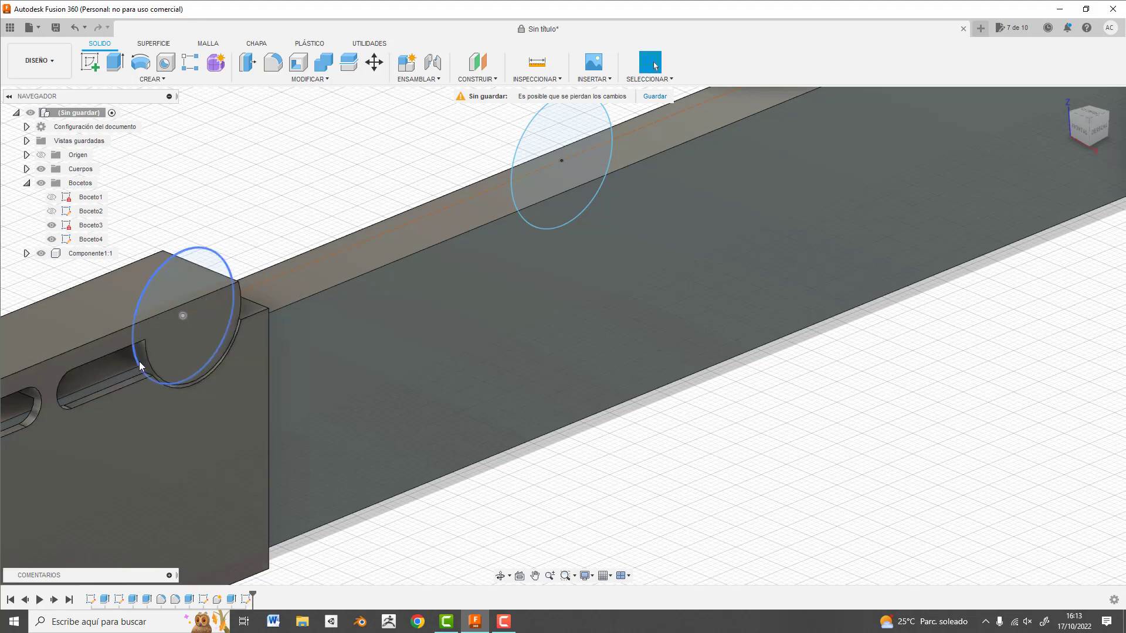
left_click(139, 361)
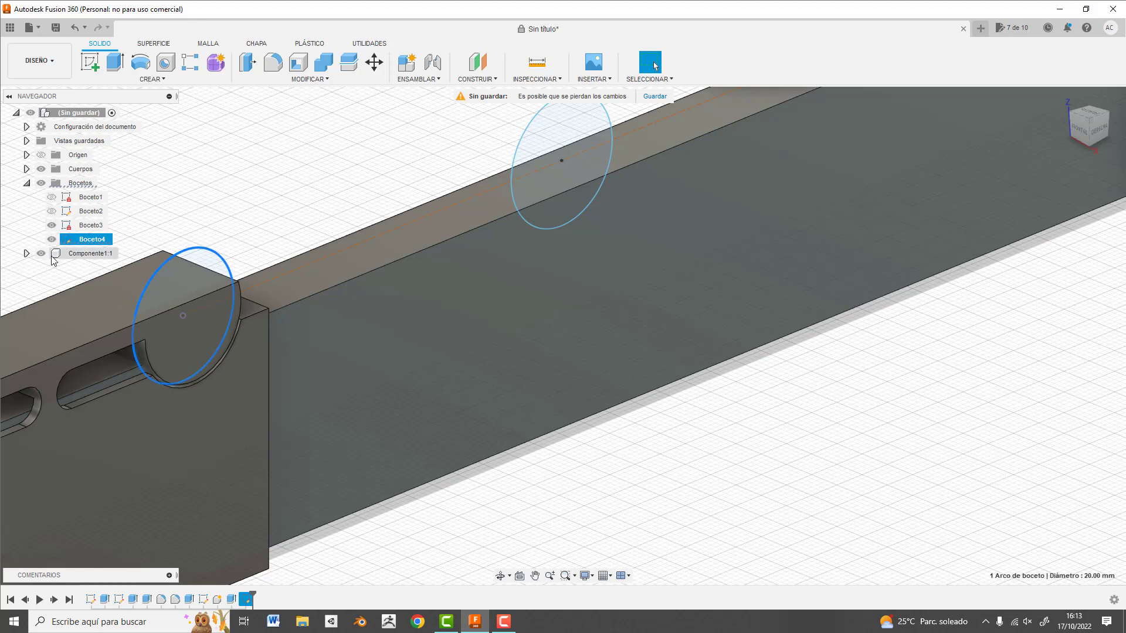
left_click(40, 168)
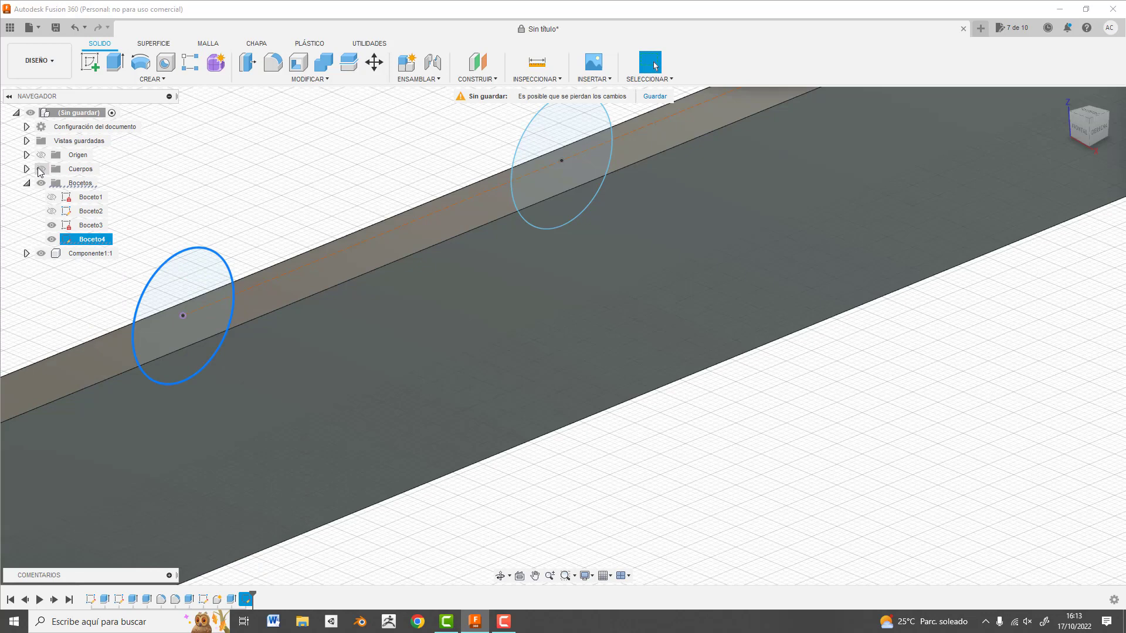
Select both halves of all three circles on the bar and start an extrusion
left_click(184, 373)
left_click(168, 293, "ctrl")
mouse_move(415, 419)
middle_mouse_down("shift")
mouse_move(452, 364)
mouse_move(550, 390)
middle_mouse_up("shift")
scroll(550, 389, "down", 2)
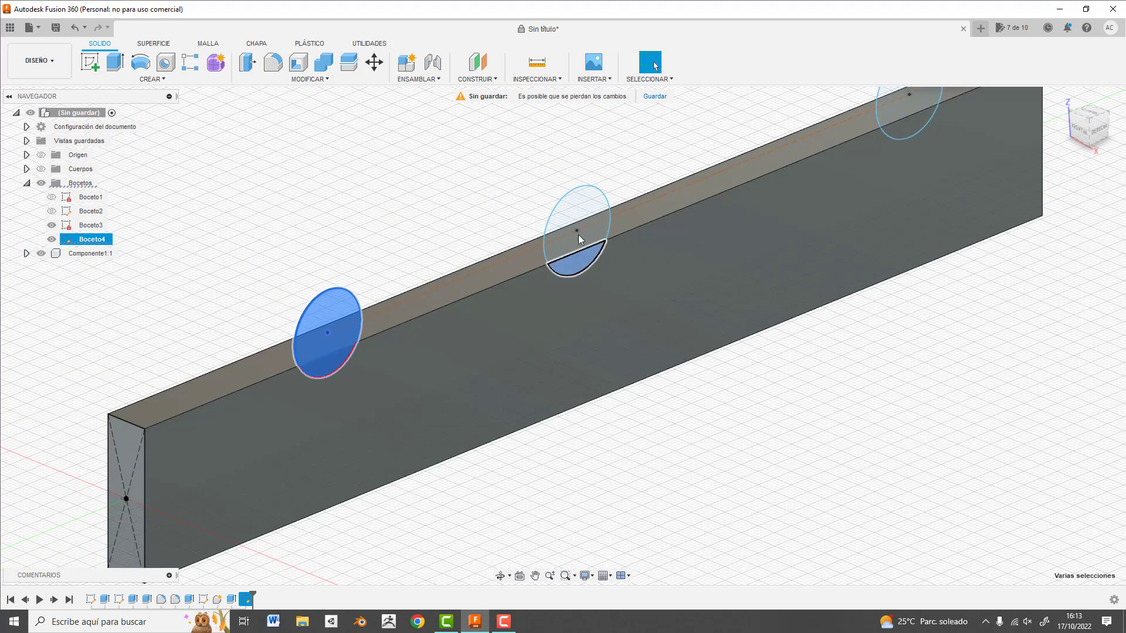
left_click(573, 261, "ctrl")
left_click(578, 218, "ctrl")
scroll(768, 321, "down", 2)
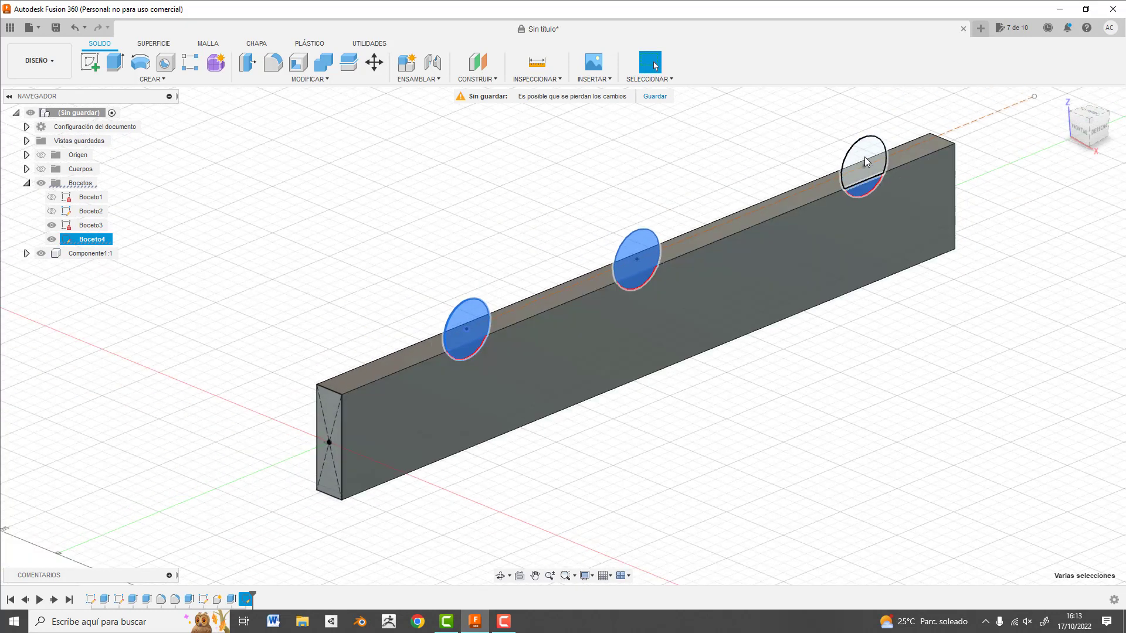
left_click(865, 157, "ctrl")
left_click(115, 61)
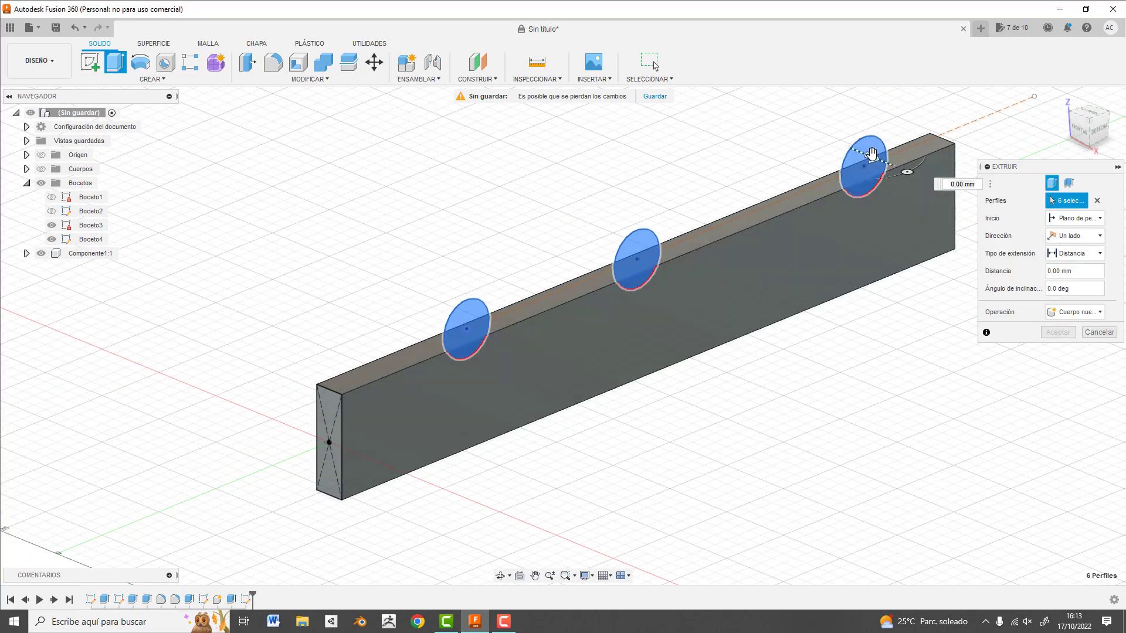
Cut the circles 15 mm into the bar for three semicircular notches, then show the bodies again
left_click_drag(871, 153, 821, 139)
left_click(1058, 350)
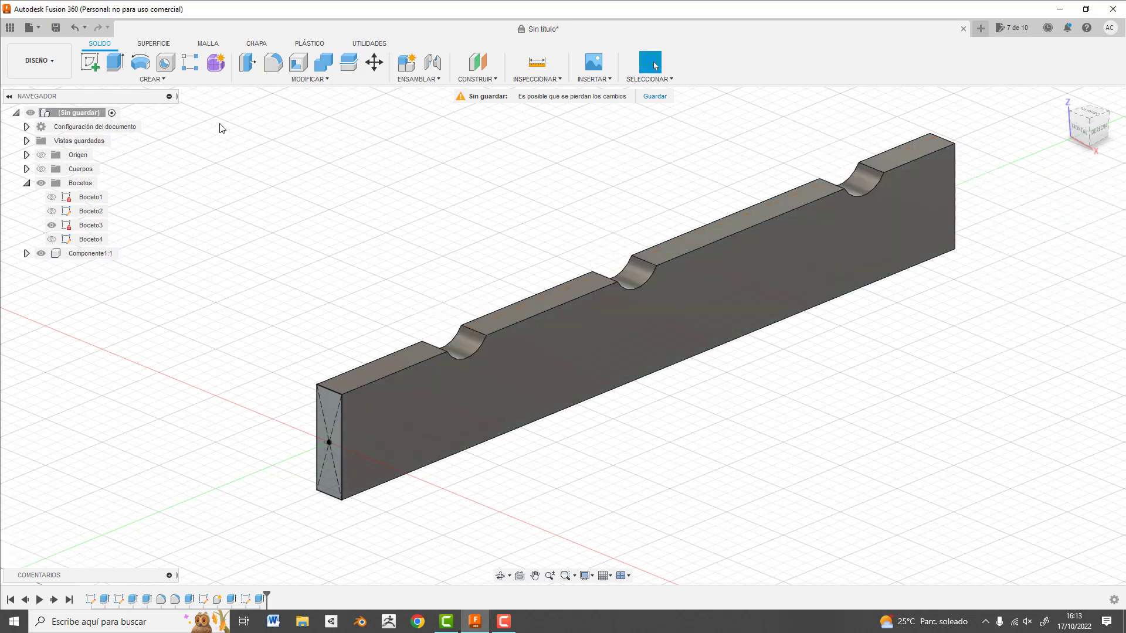
left_click(41, 169)
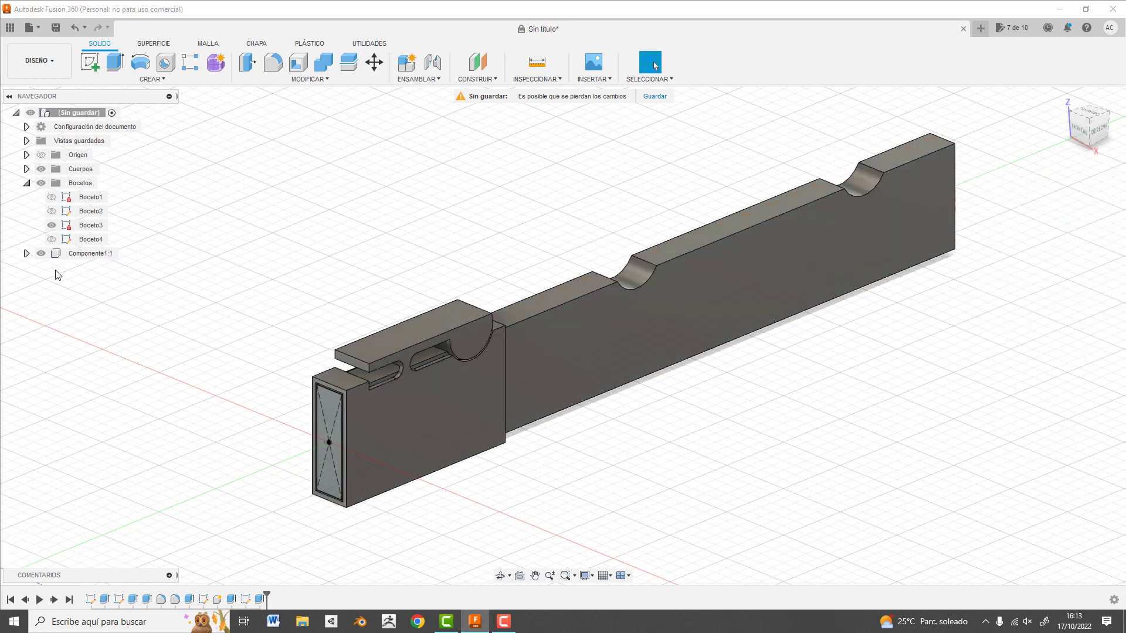
left_click(52, 225)
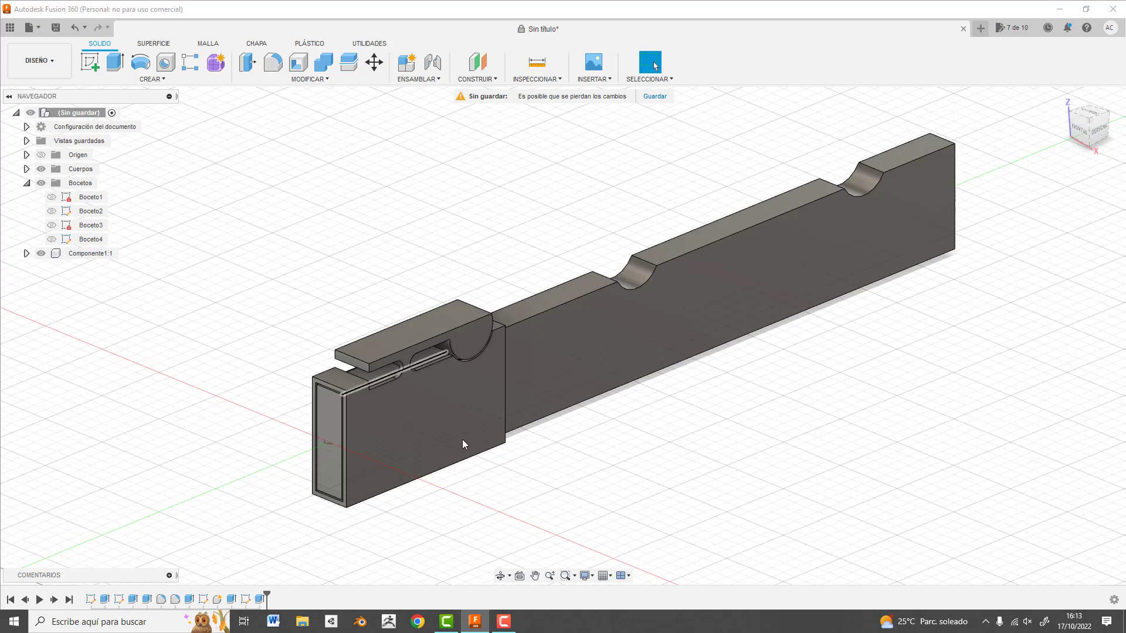
Move the bar's long side face −15 mm in X
left_click(632, 343)
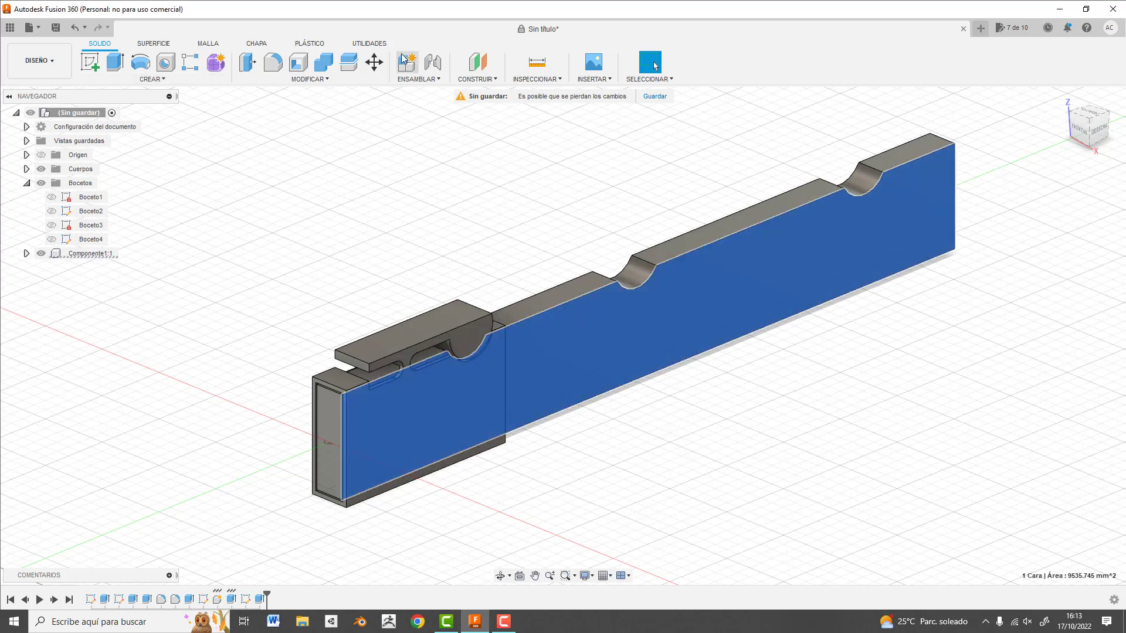
left_click(374, 62)
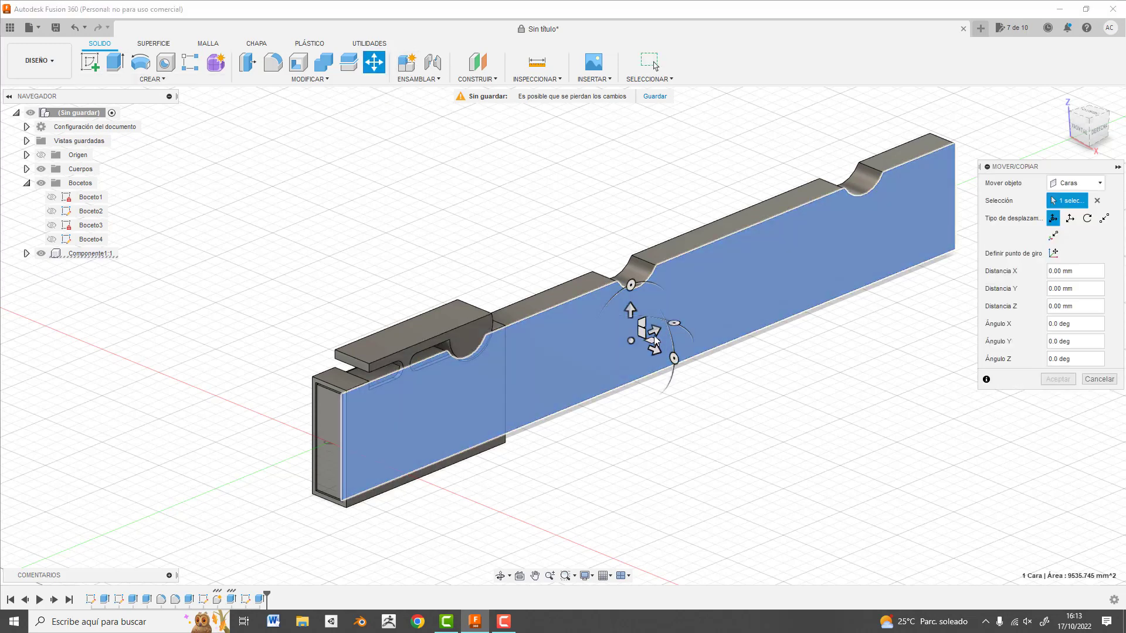
left_click_drag(654, 333, 616, 344)
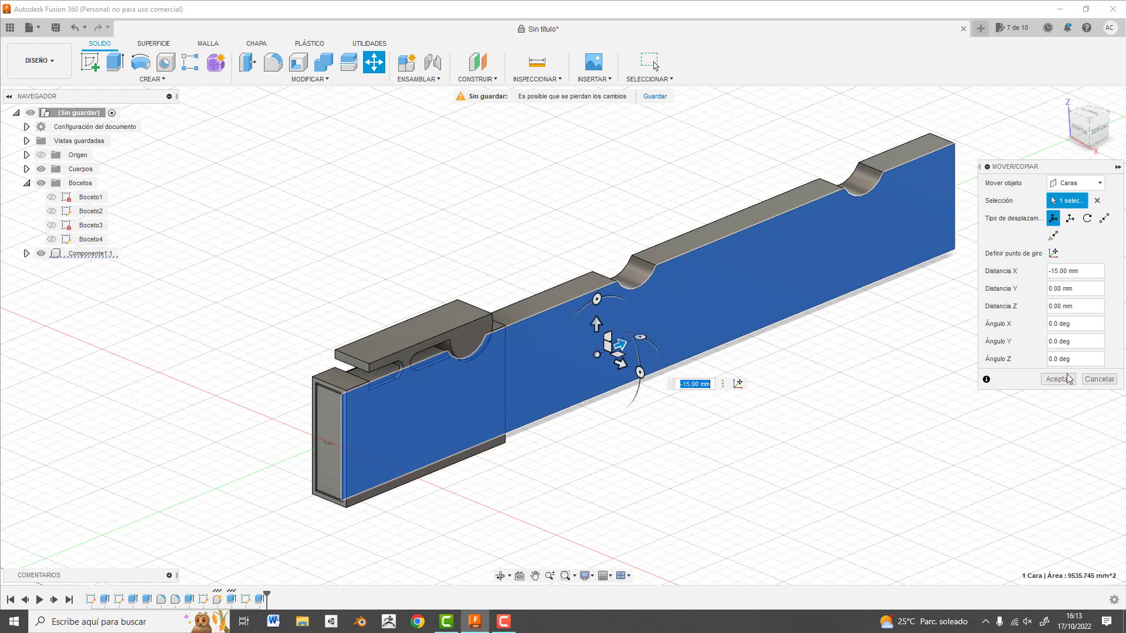
left_click(1059, 379)
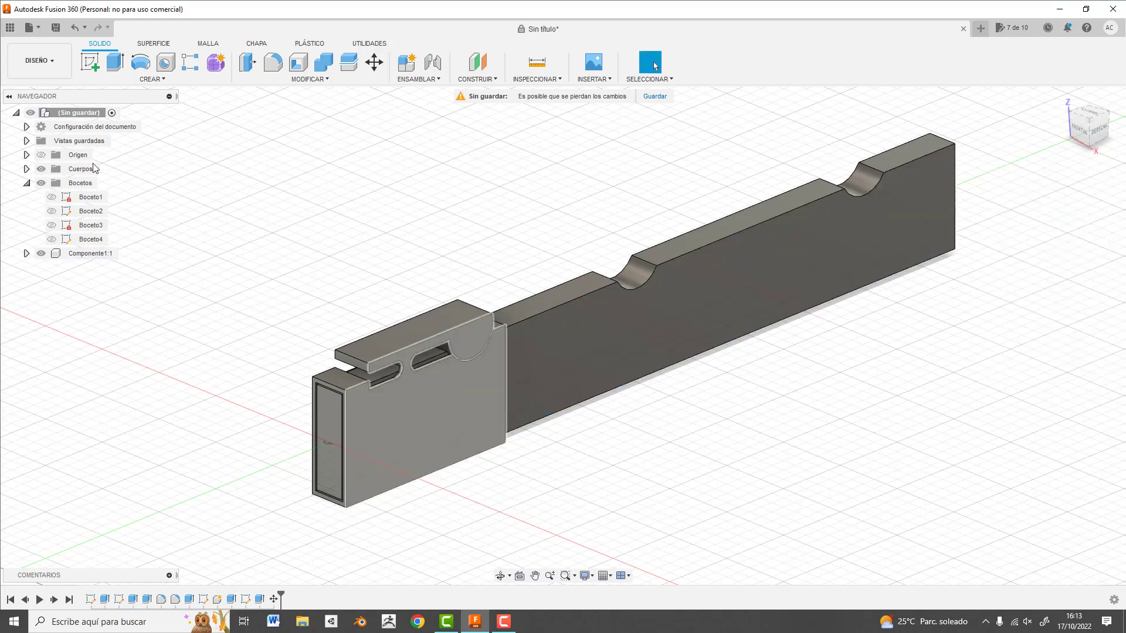
left_click(71, 256)
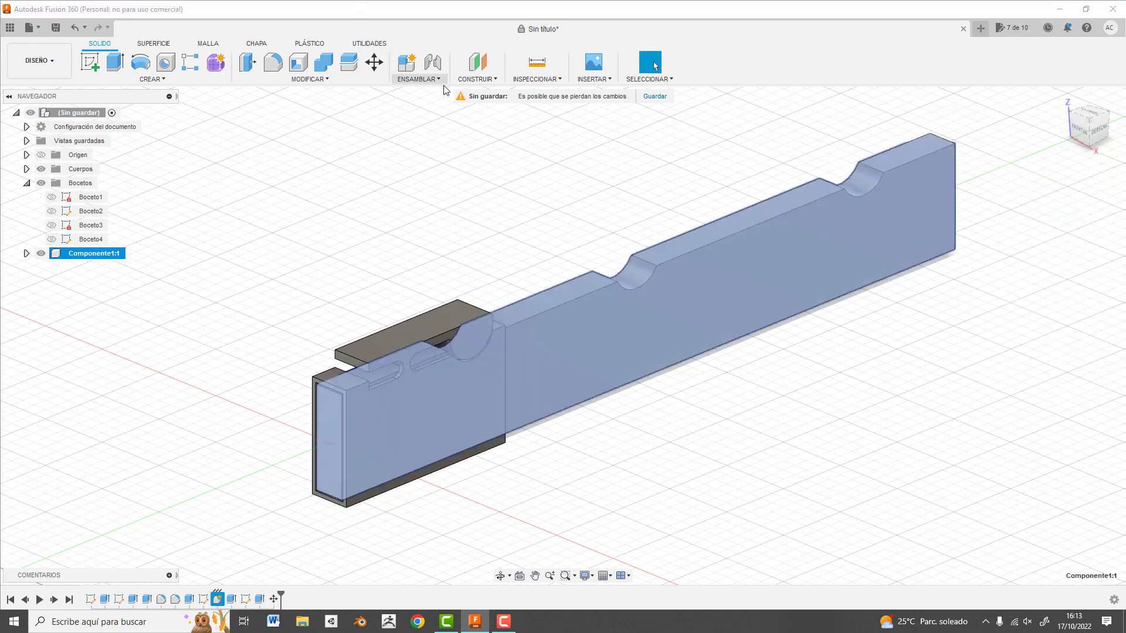
left_click(384, 66)
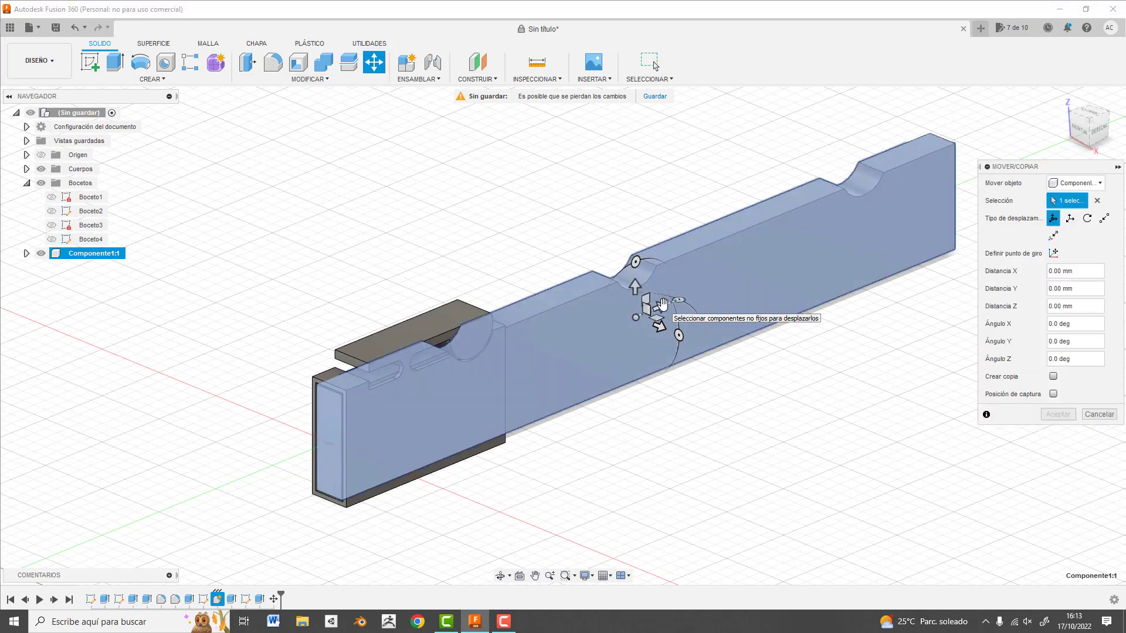
mouse_move(650, 310)
left_mouse_down()
mouse_move(254, 460)
mouse_move(711, 327)
left_mouse_up()
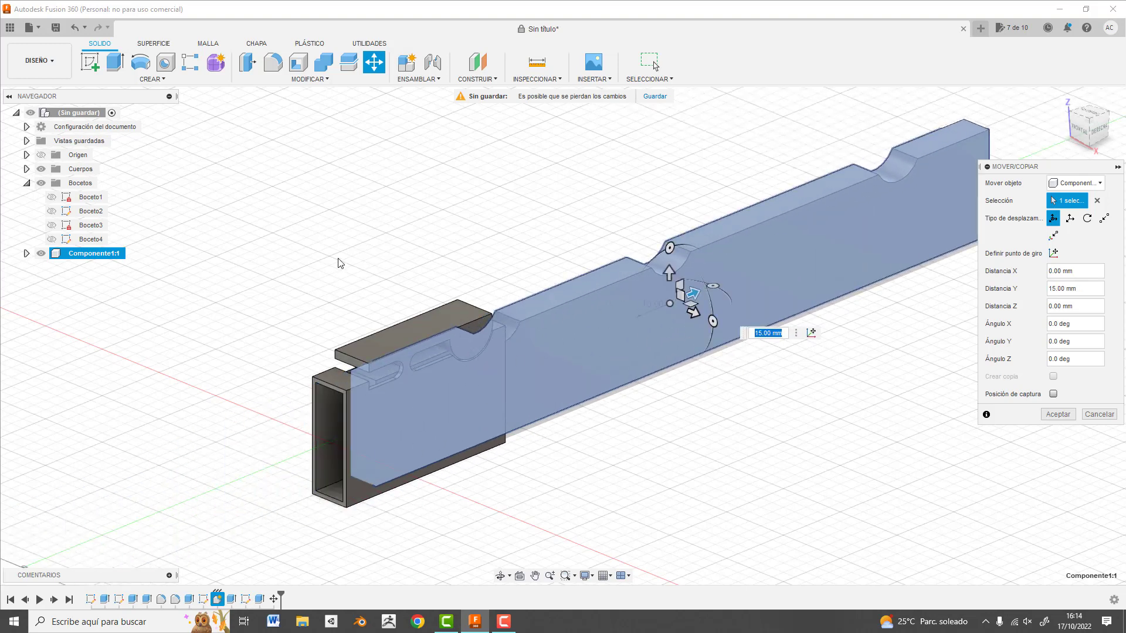
left_click(1099, 415)
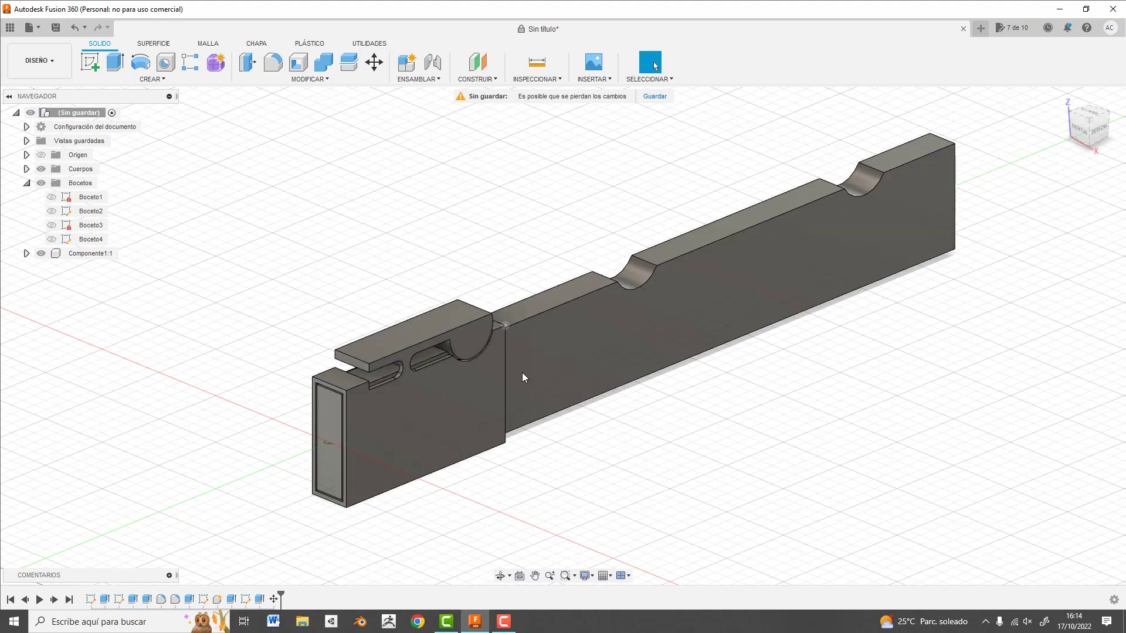
scroll(488, 368, "up", 2)
scroll(400, 232, "up", 5)
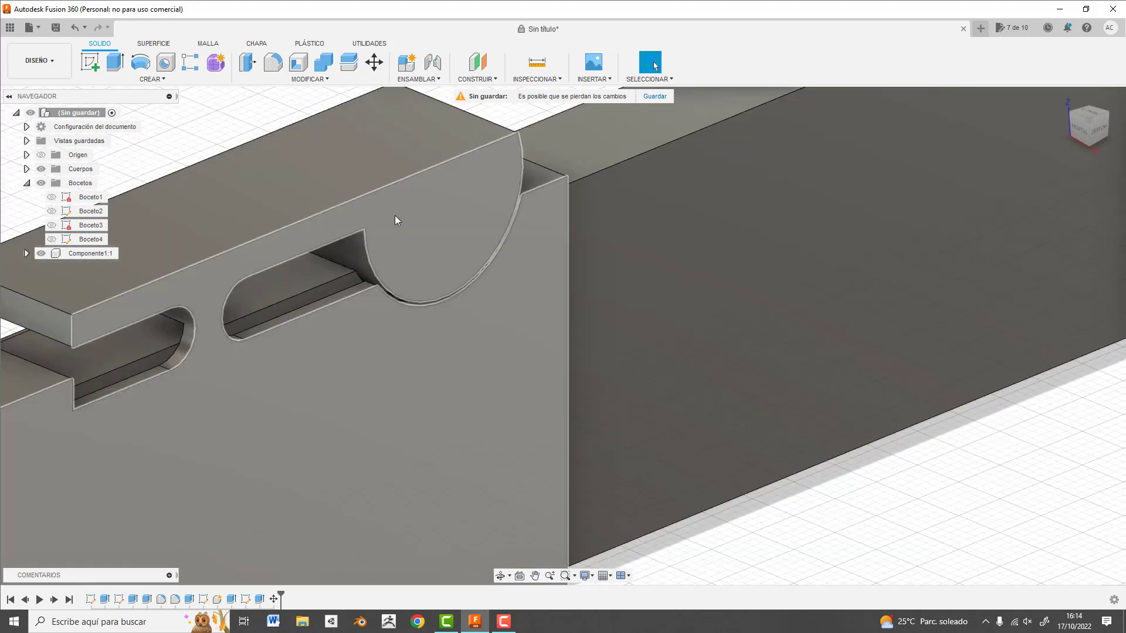
scroll(397, 335, "down", 1)
scroll(419, 332, "down", 3)
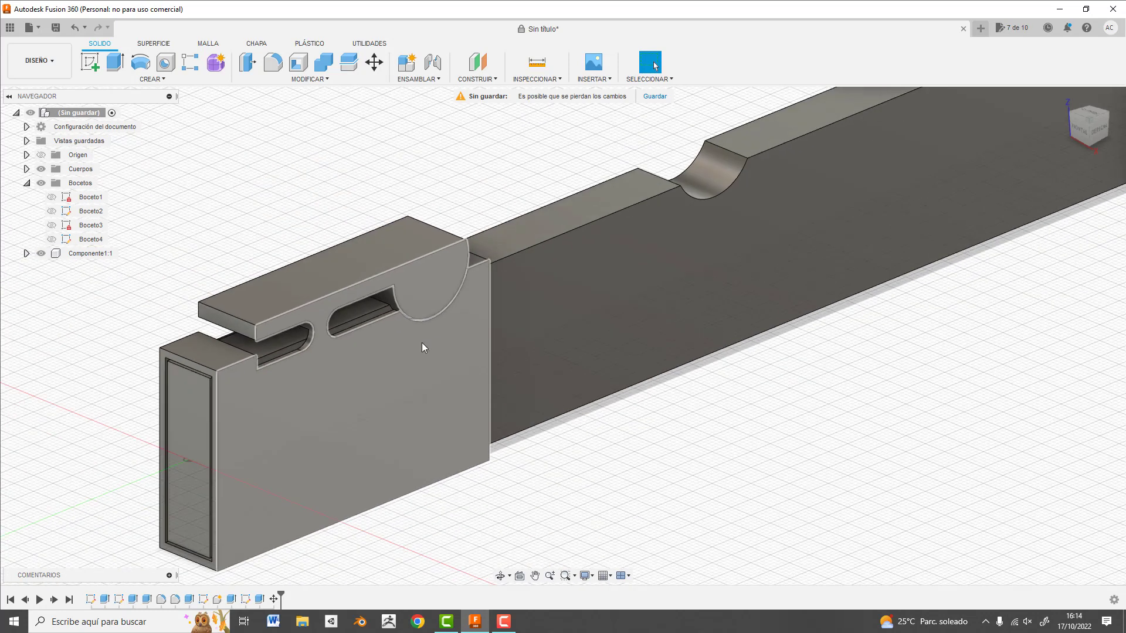
scroll(421, 343, "down", 2)
scroll(463, 353, "down", 2)
scroll(504, 343, "down", 3)
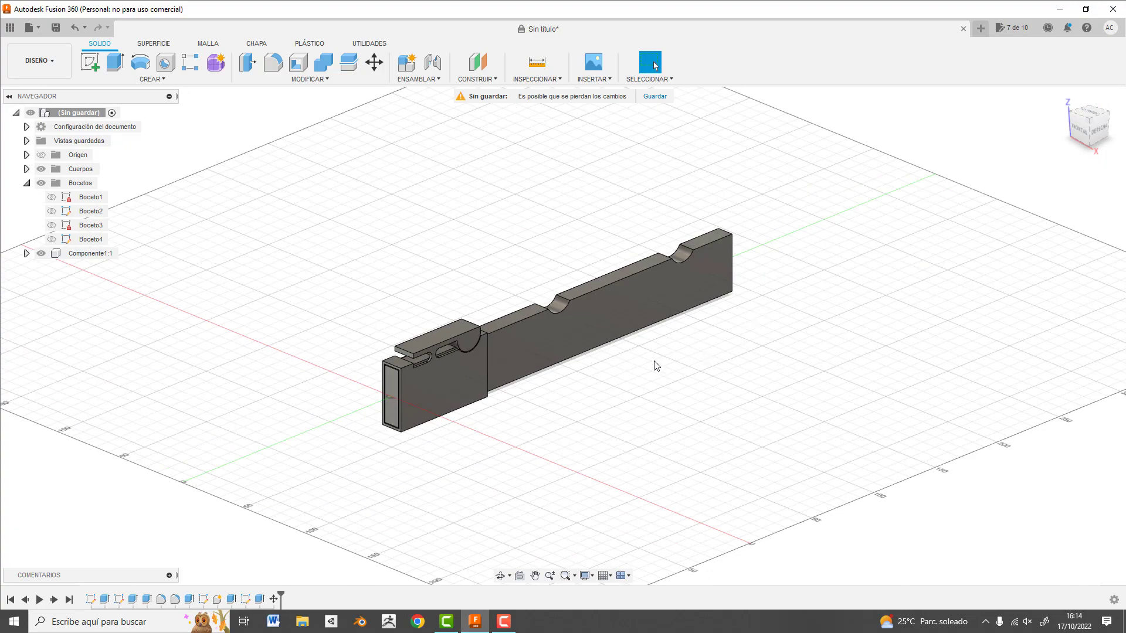
middle_click_drag(656, 366, 650, 359, "shift")
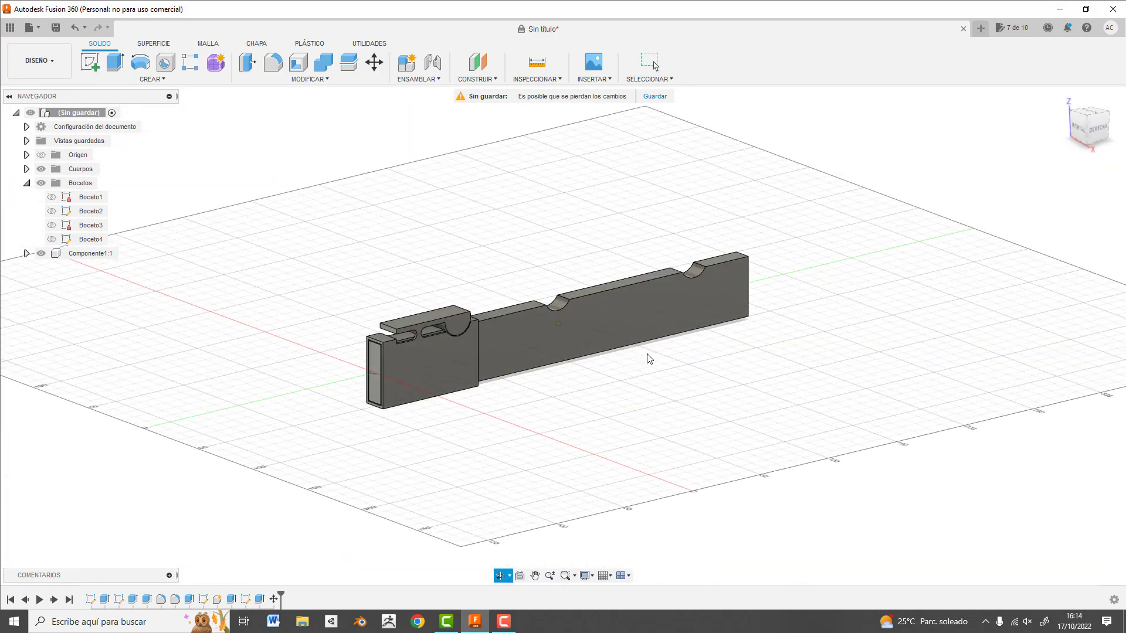
scroll(412, 316, "up", 3)
Move the Componente1:1 bar −70 mm along Y so the tube sits midway
left_click(598, 371)
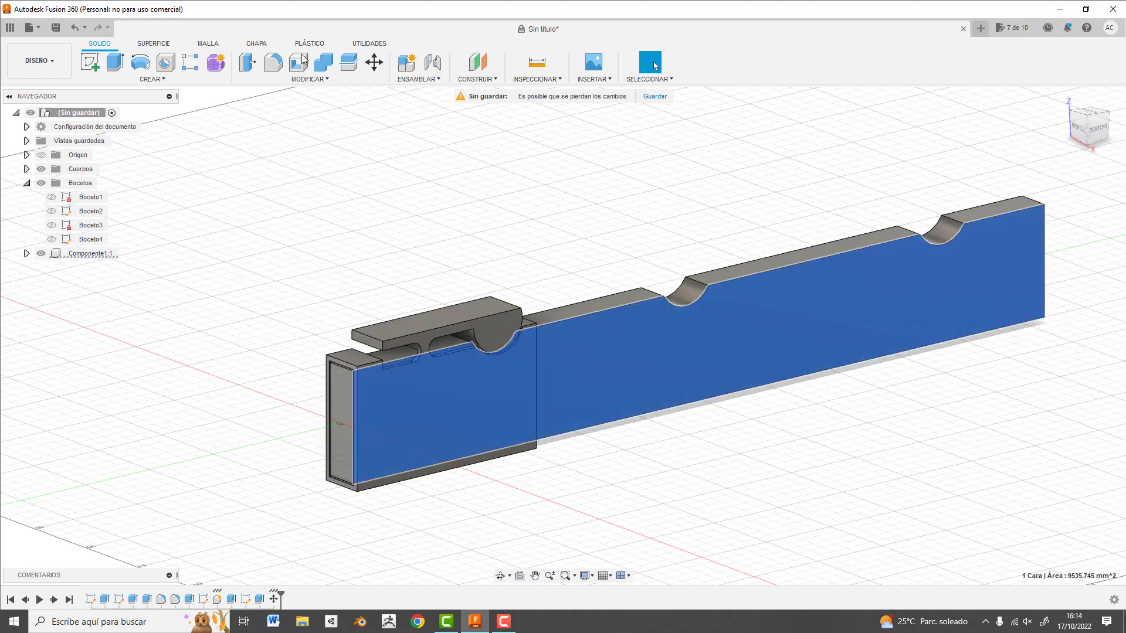
left_click(655, 177)
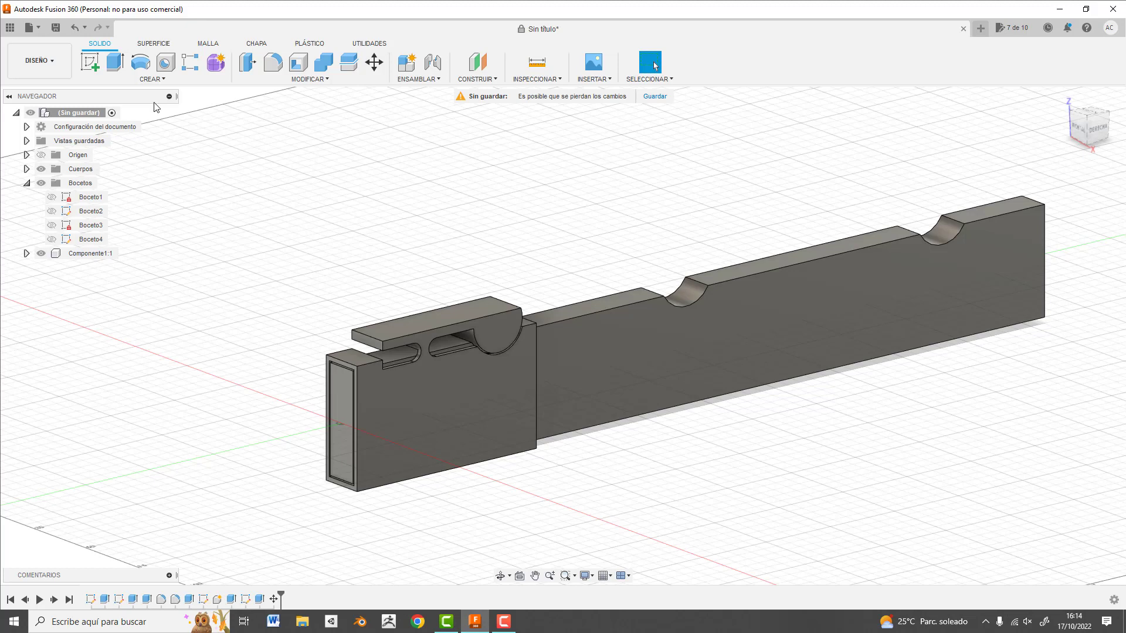
left_click(94, 254)
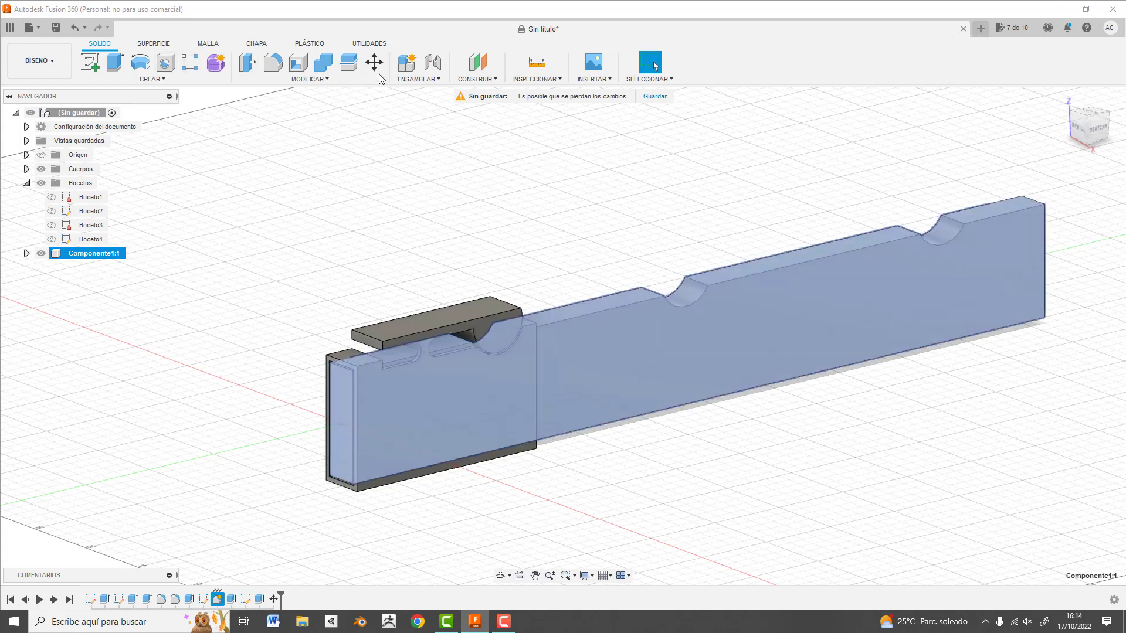
left_click(374, 63)
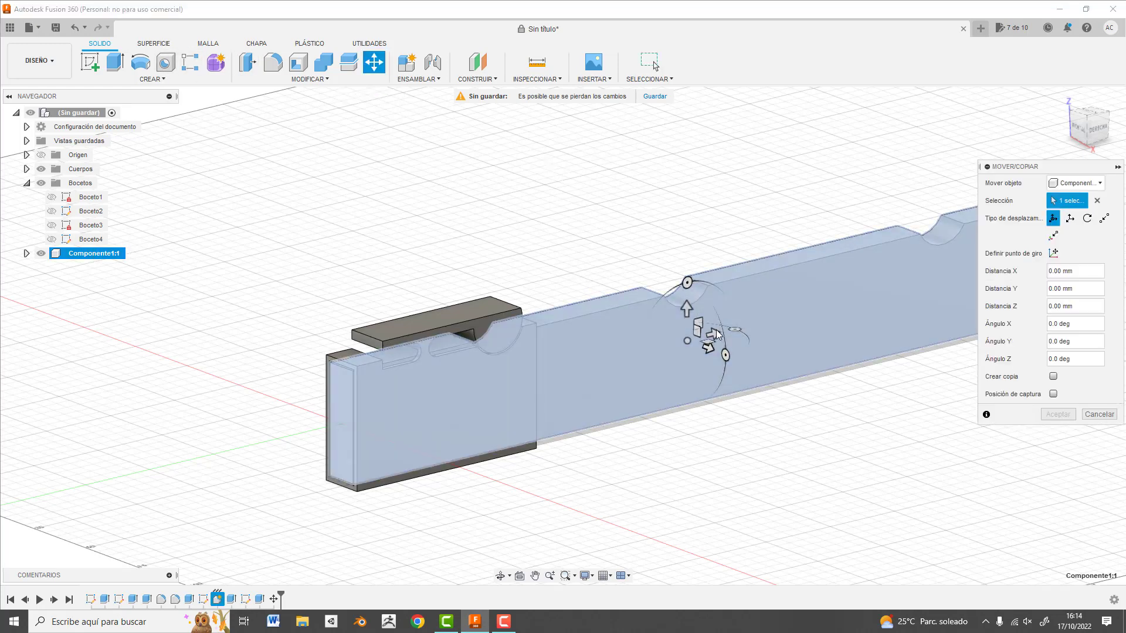
left_click_drag(717, 336, 529, 374)
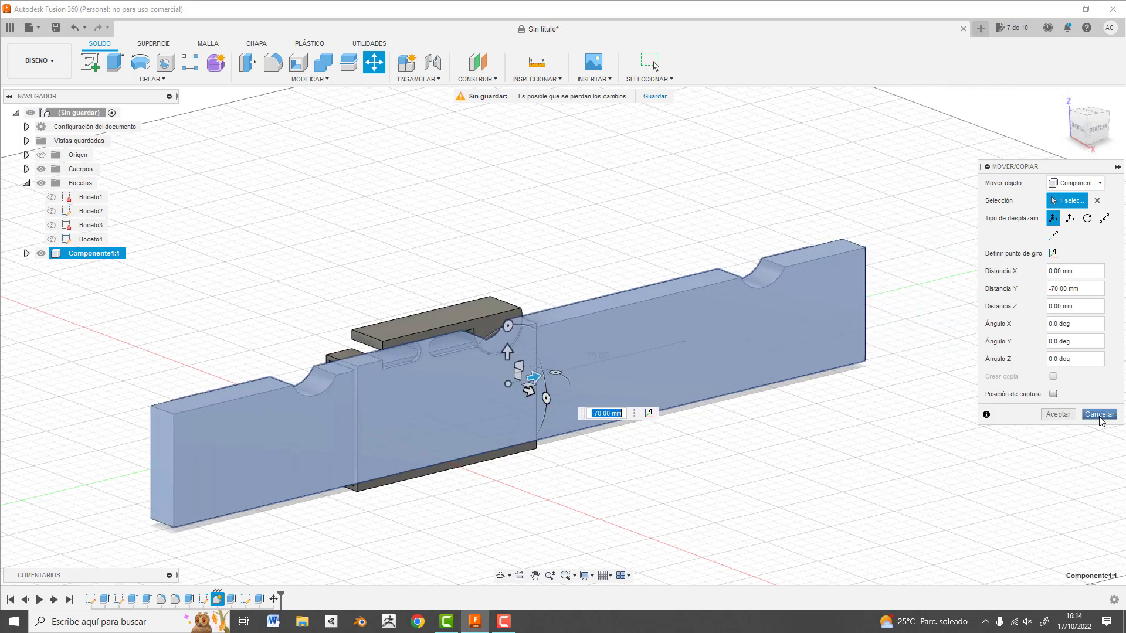
left_click(1057, 415)
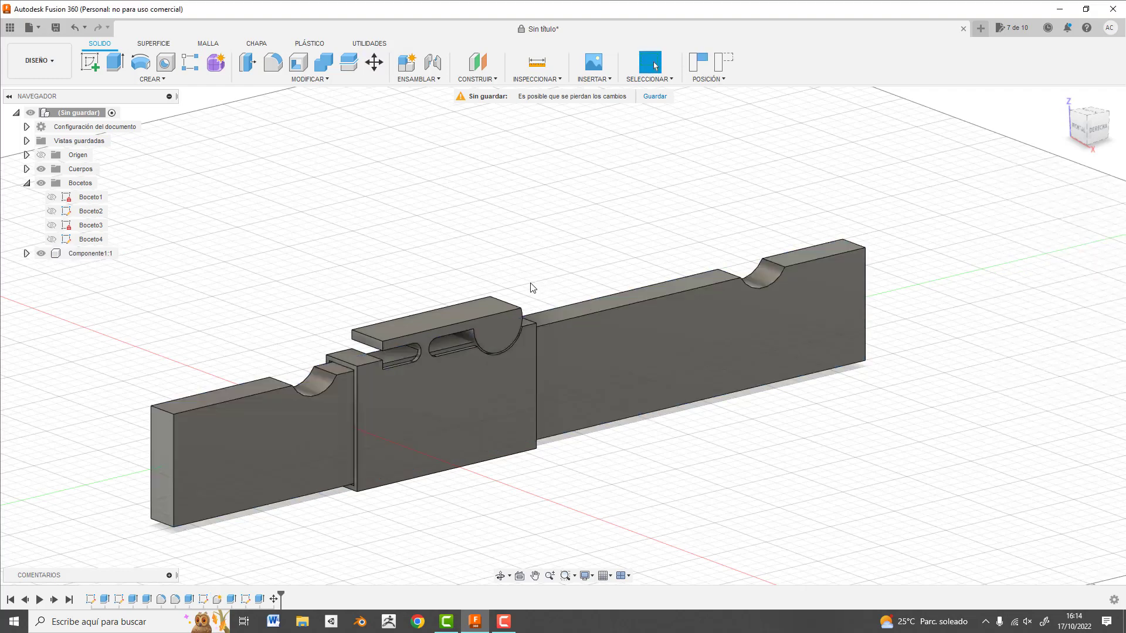
Orbit the assembly and show hidden edges through the shaded model
middle_click_drag(513, 354, 477, 322, "shift")
scroll(495, 346, "up", 3)
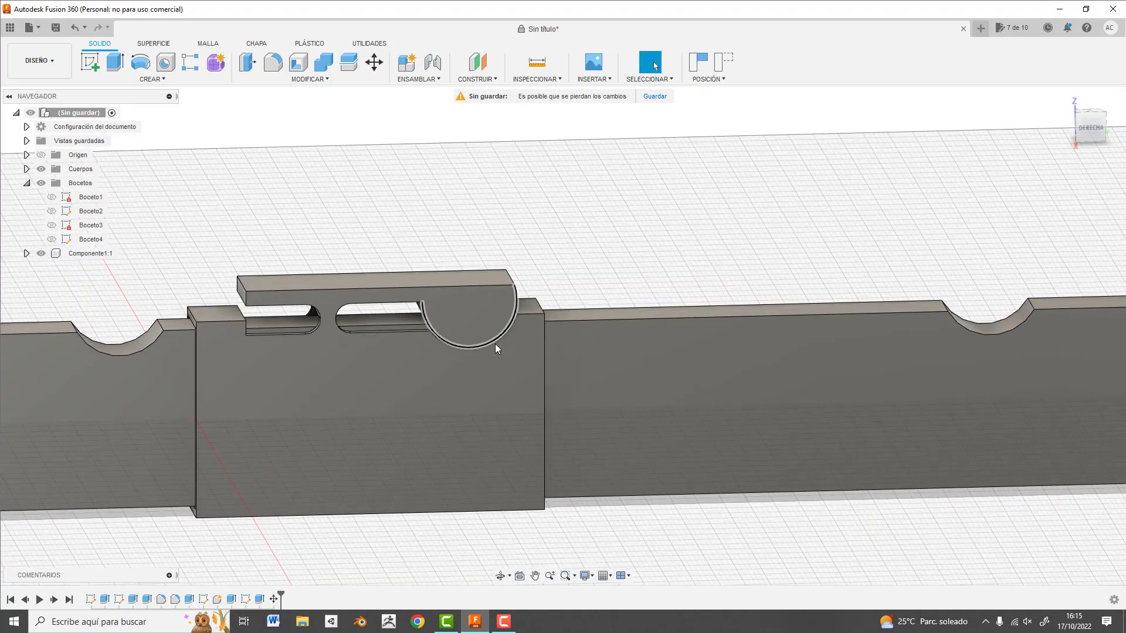
scroll(495, 344, "up", 2)
scroll(485, 369, "up", 2)
scroll(367, 329, "down", 2)
scroll(520, 377, "down", 2)
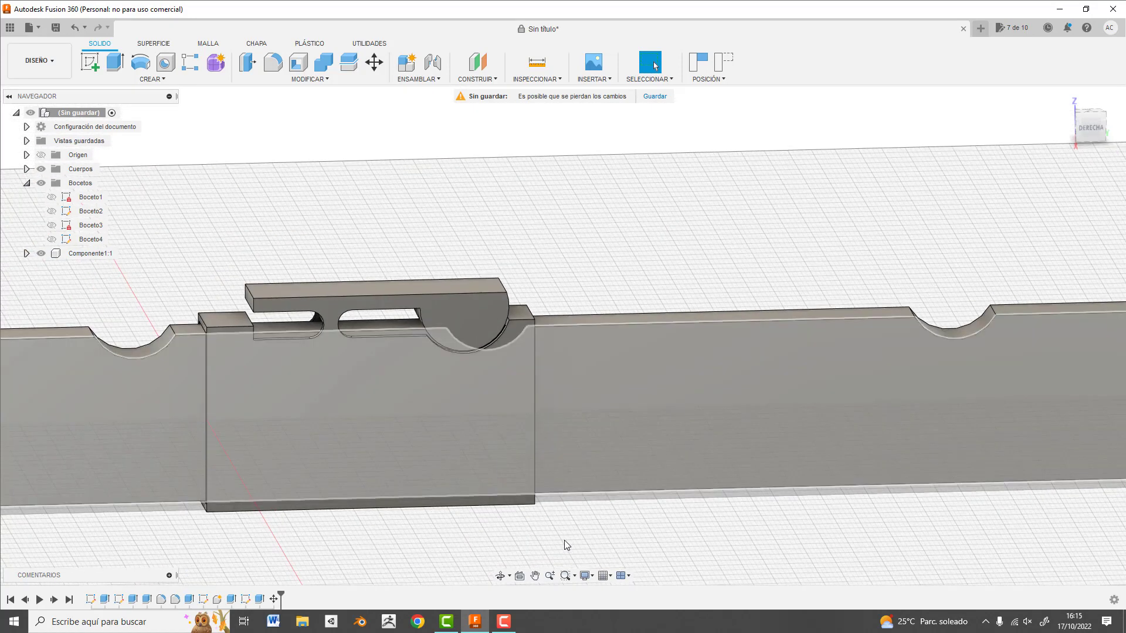
left_click(586, 575)
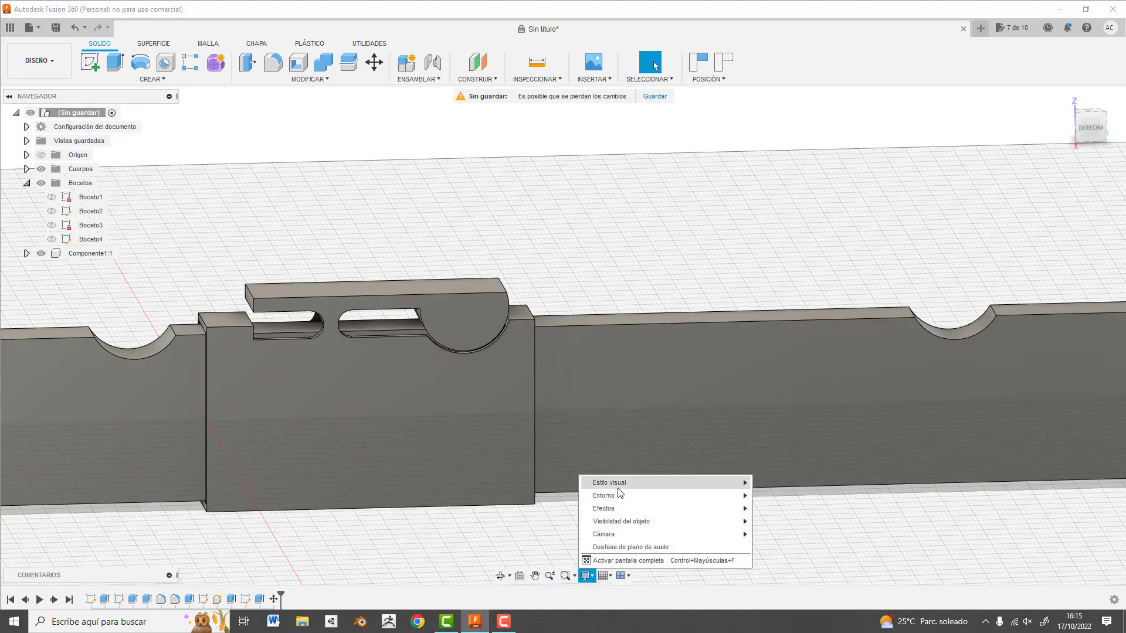
mouse_move(610, 482)
left_click(795, 497)
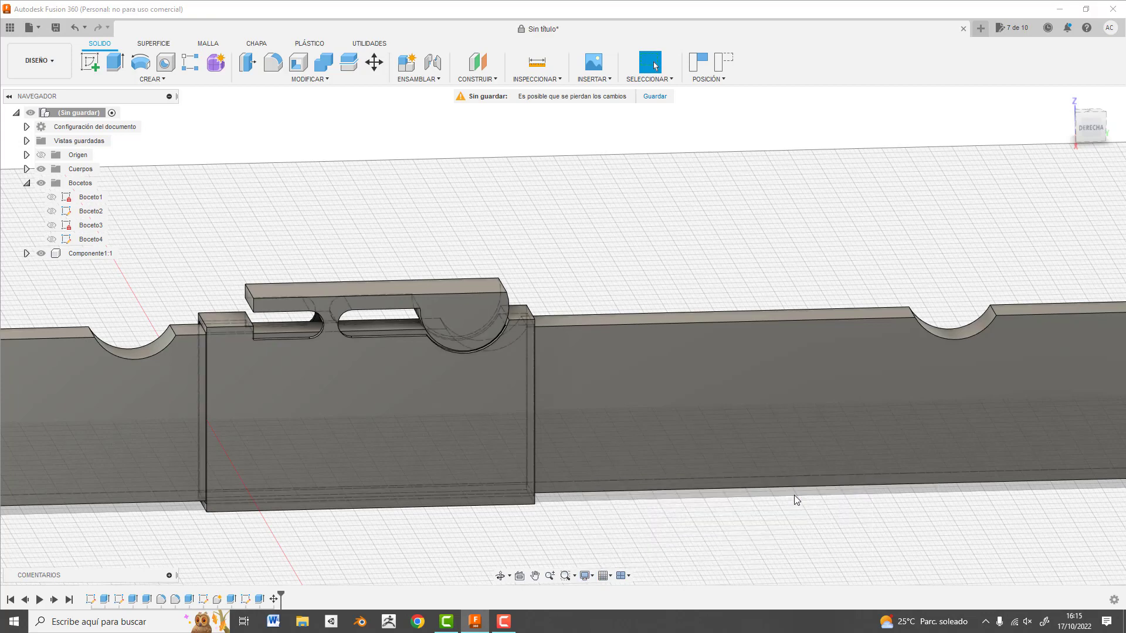
key("F6")
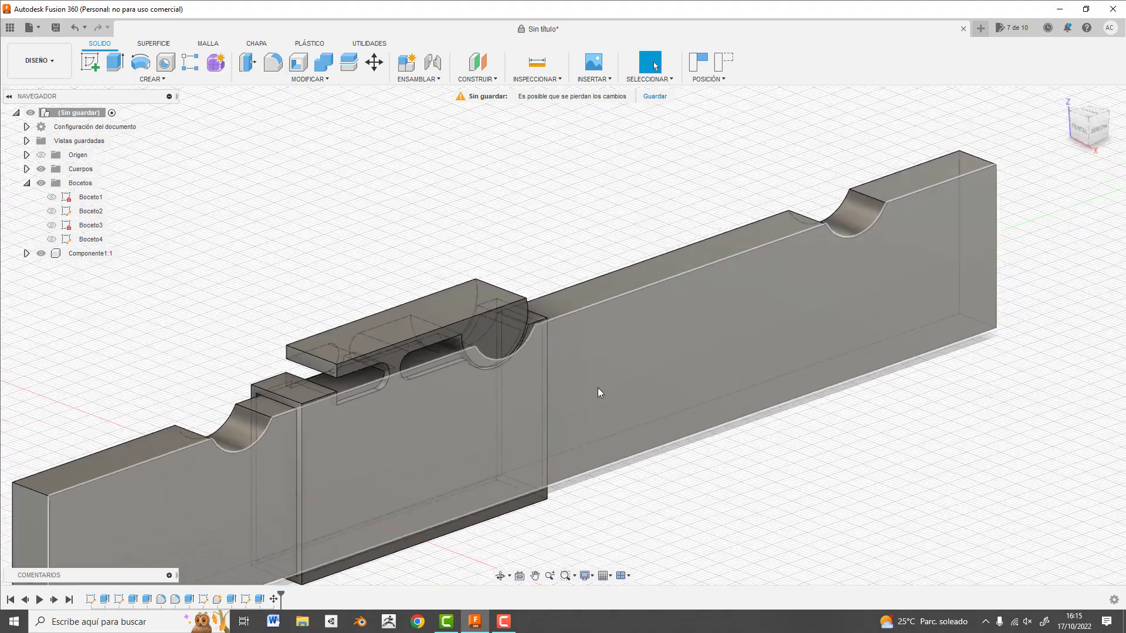
scroll(597, 389, "down", 3)
scroll(593, 402, "up", 2)
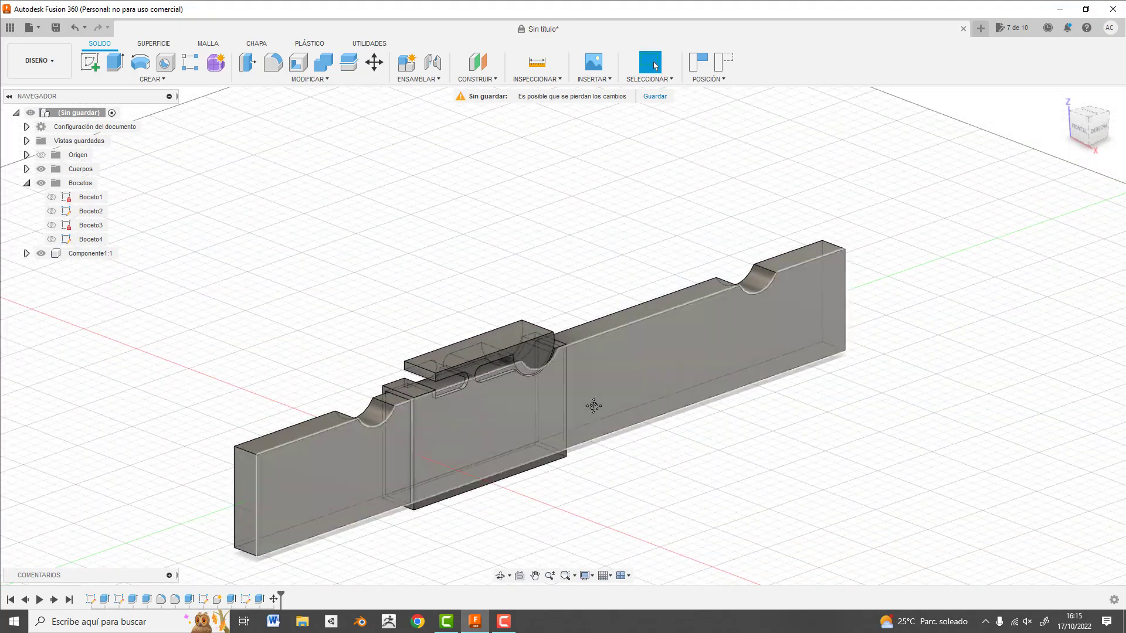
scroll(479, 406, "down", 2)
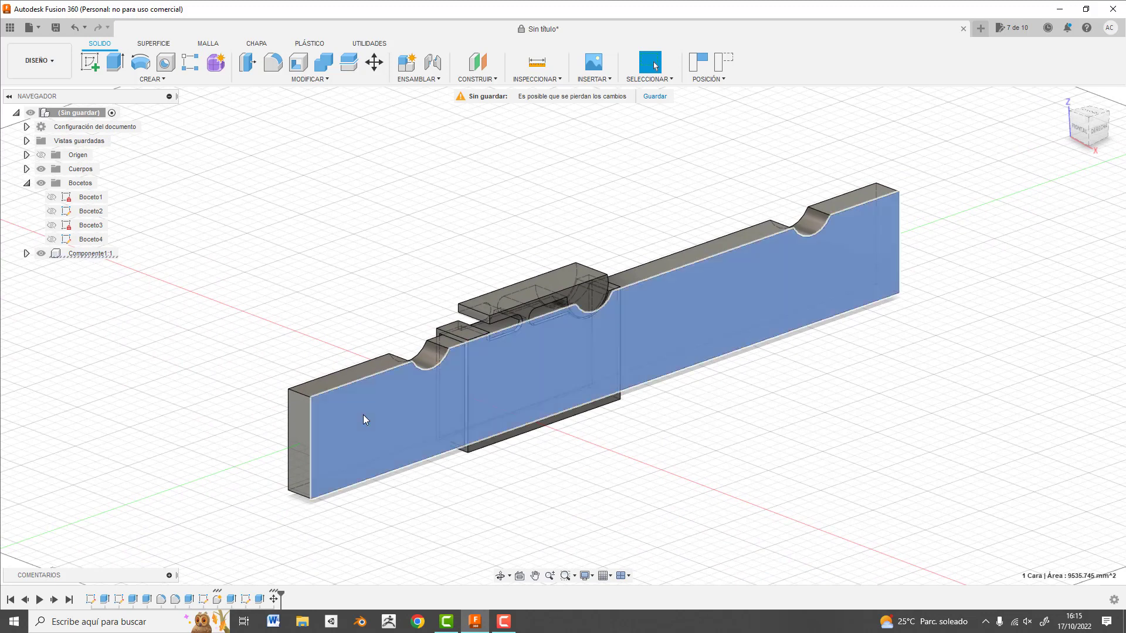
Try wireframe with hidden edges, then return to plain Sombreado shading
left_click(594, 576)
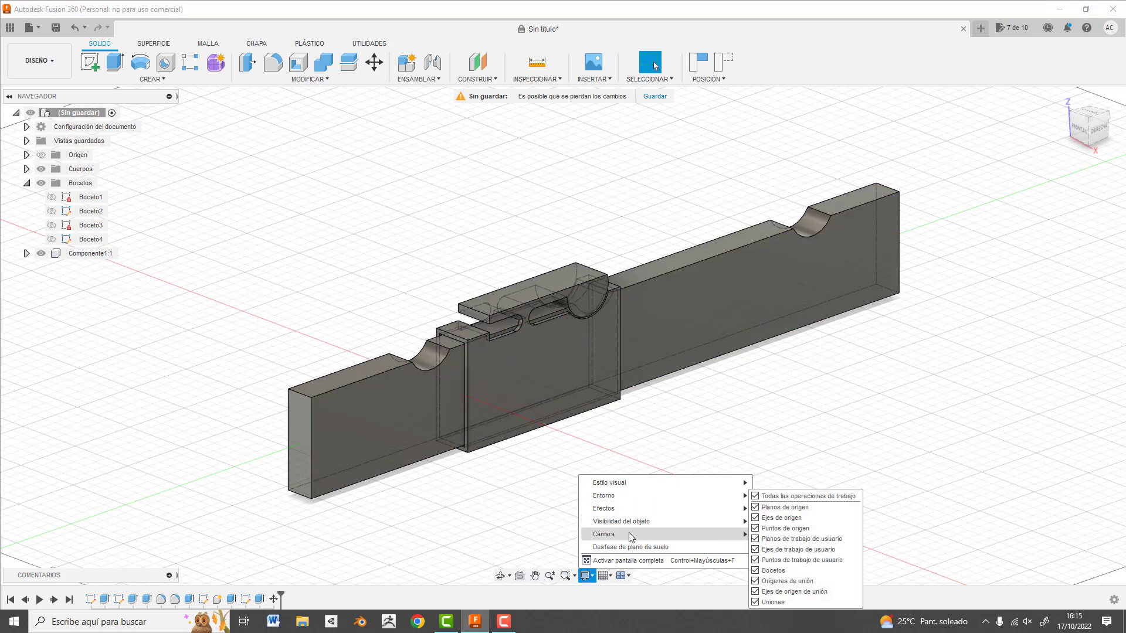
mouse_move(661, 484)
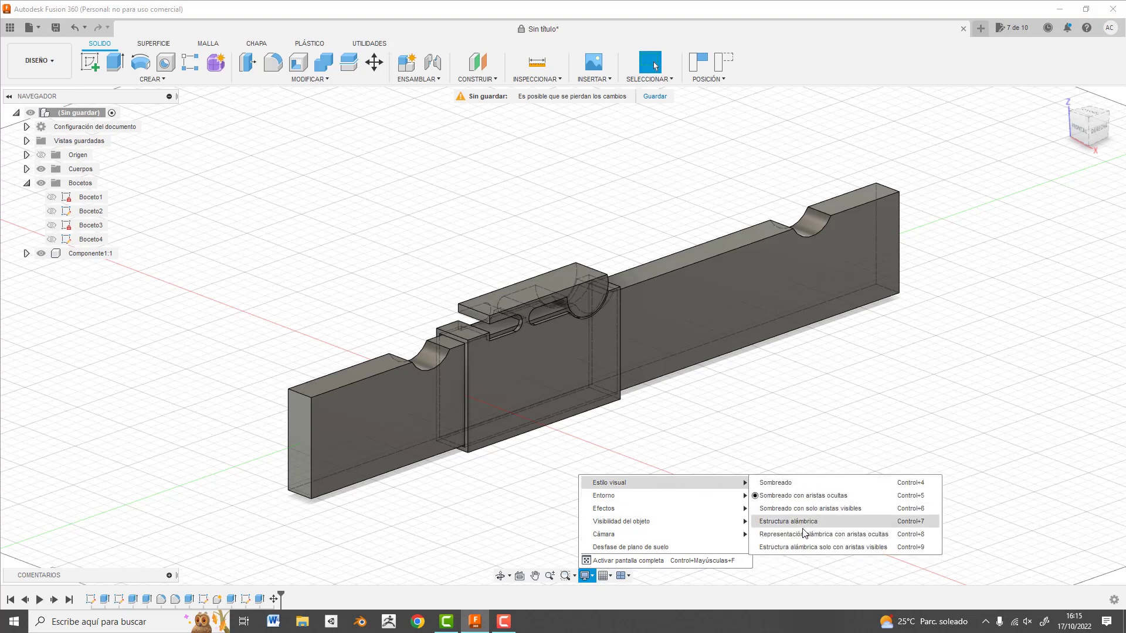
left_click(789, 534)
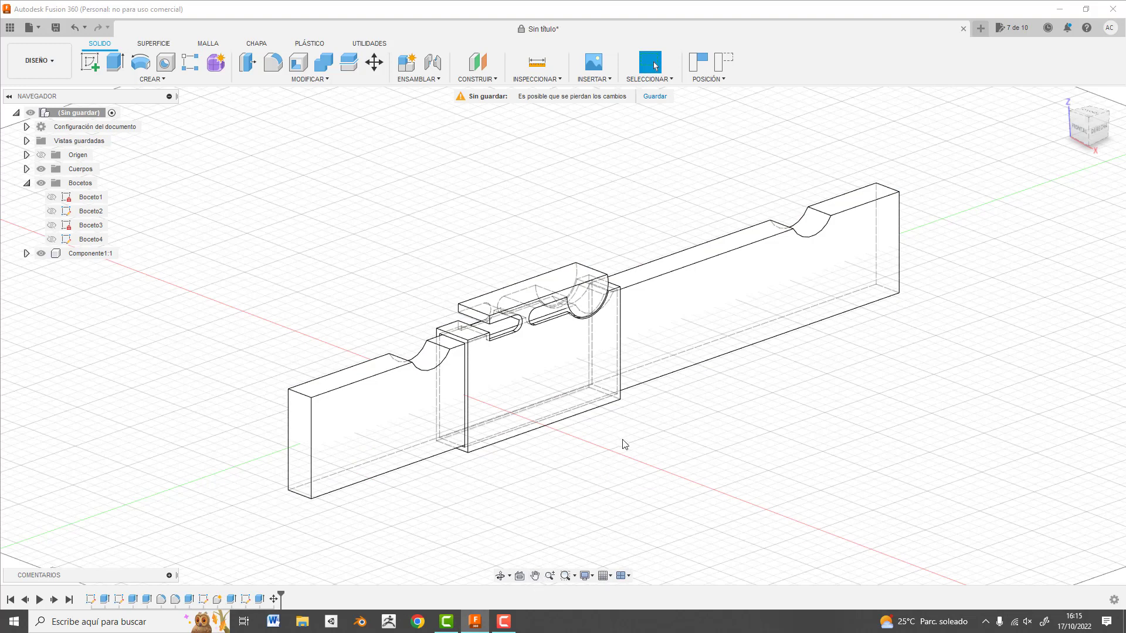
left_click(586, 576)
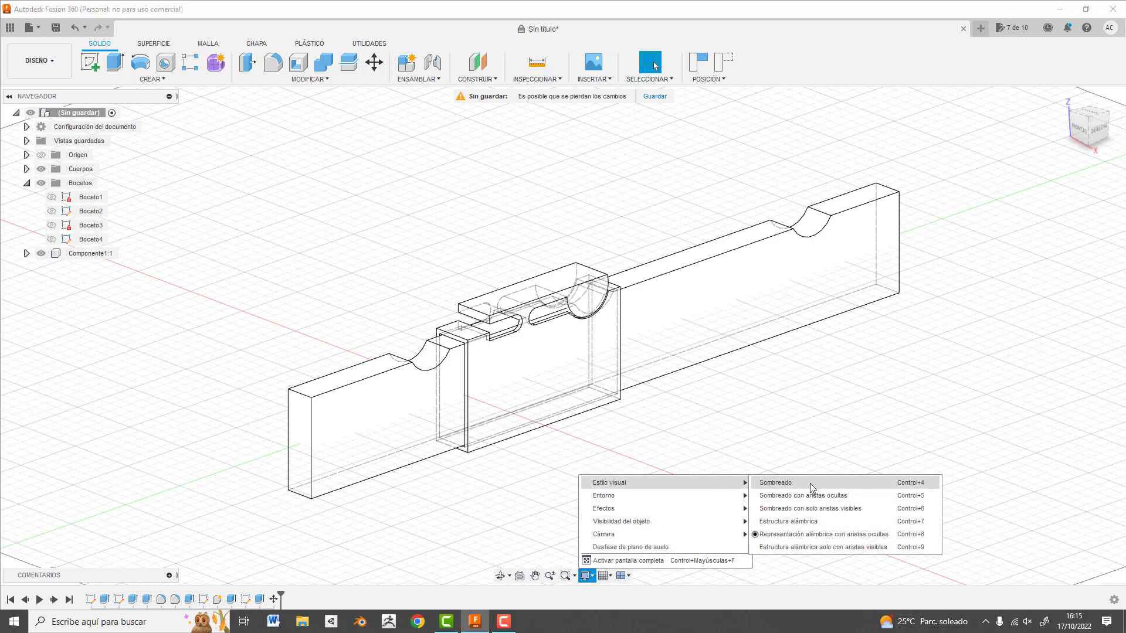
left_click(811, 483)
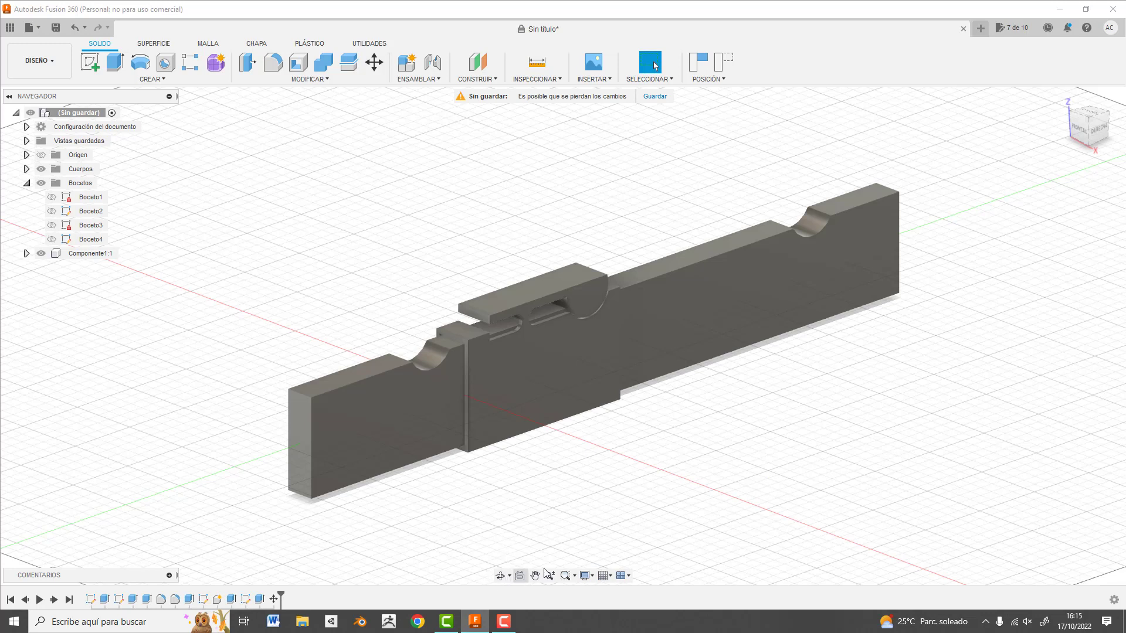